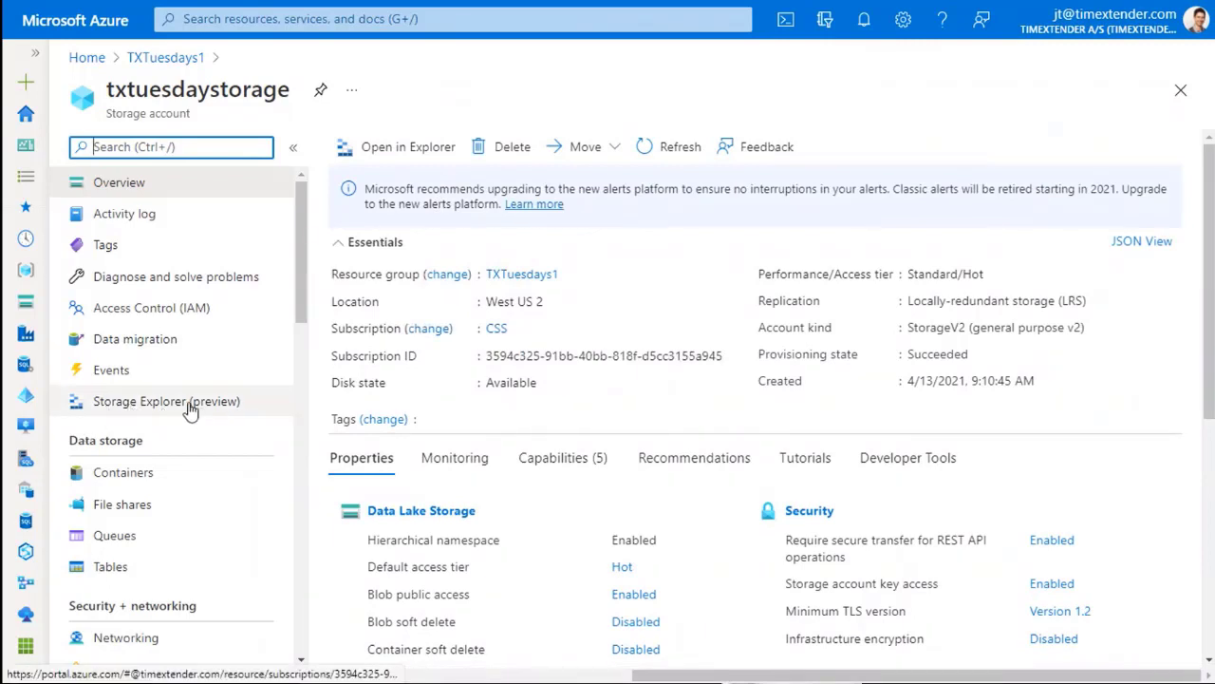
Open Storage Explorer for the txtuesdaystorage account and browse into the SQLServer folder of txtuesdayscontainer
click(129, 408)
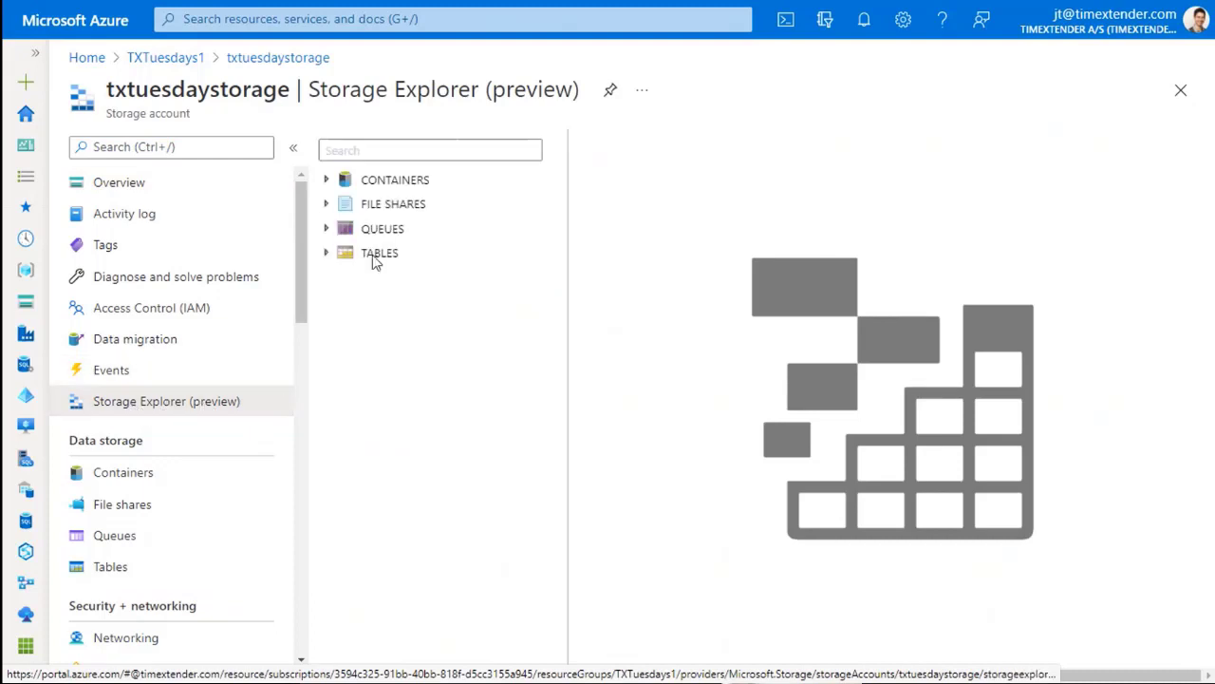
click(327, 179)
click(432, 204)
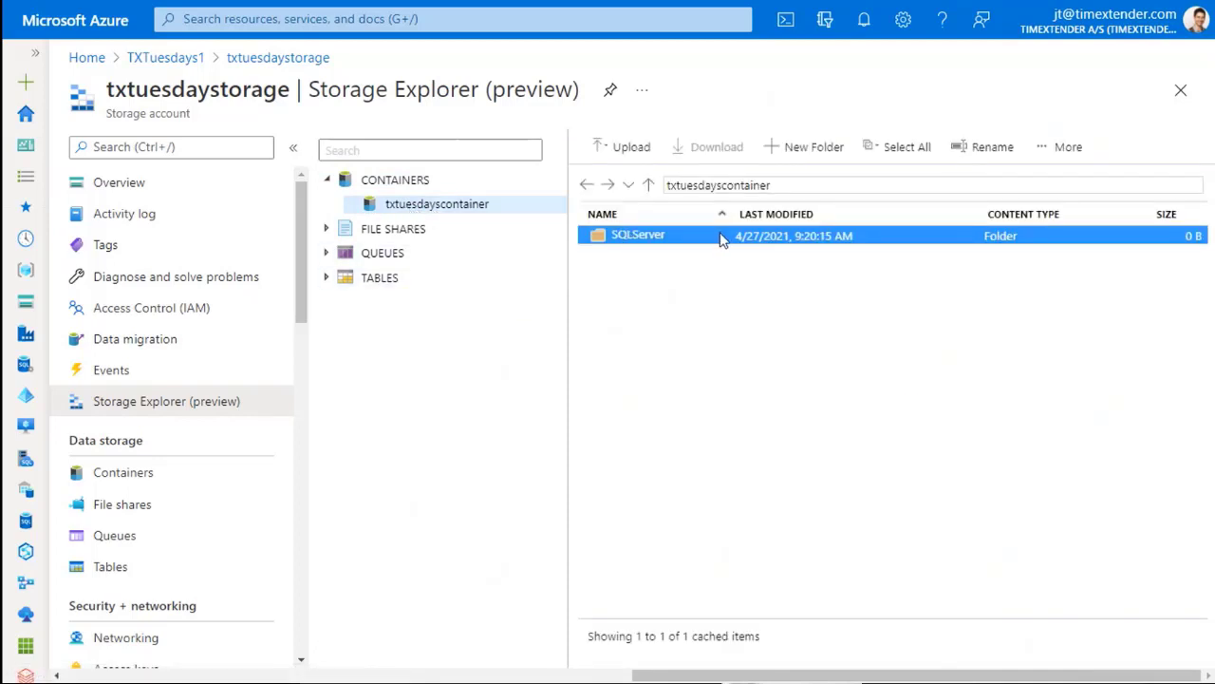
double_click(684, 237)
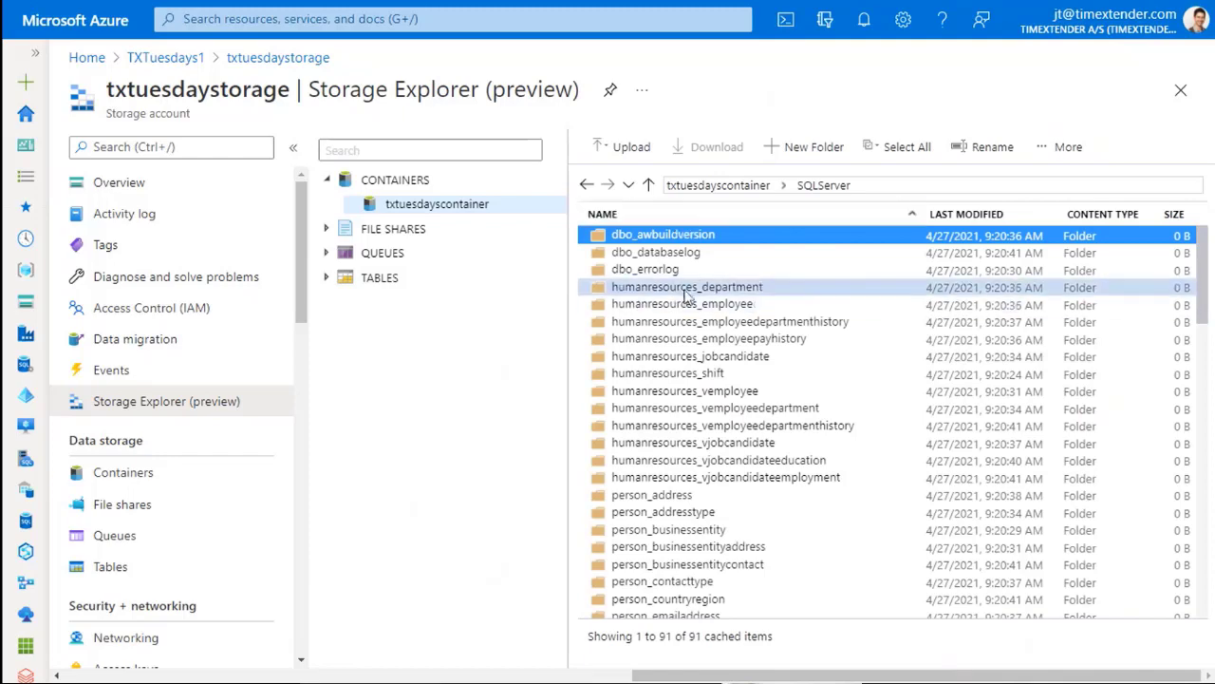
Look into the humanresources_department folder and go back up to the root of txtuesdayscontainer
double_click(735, 288)
click(649, 185)
click(648, 185)
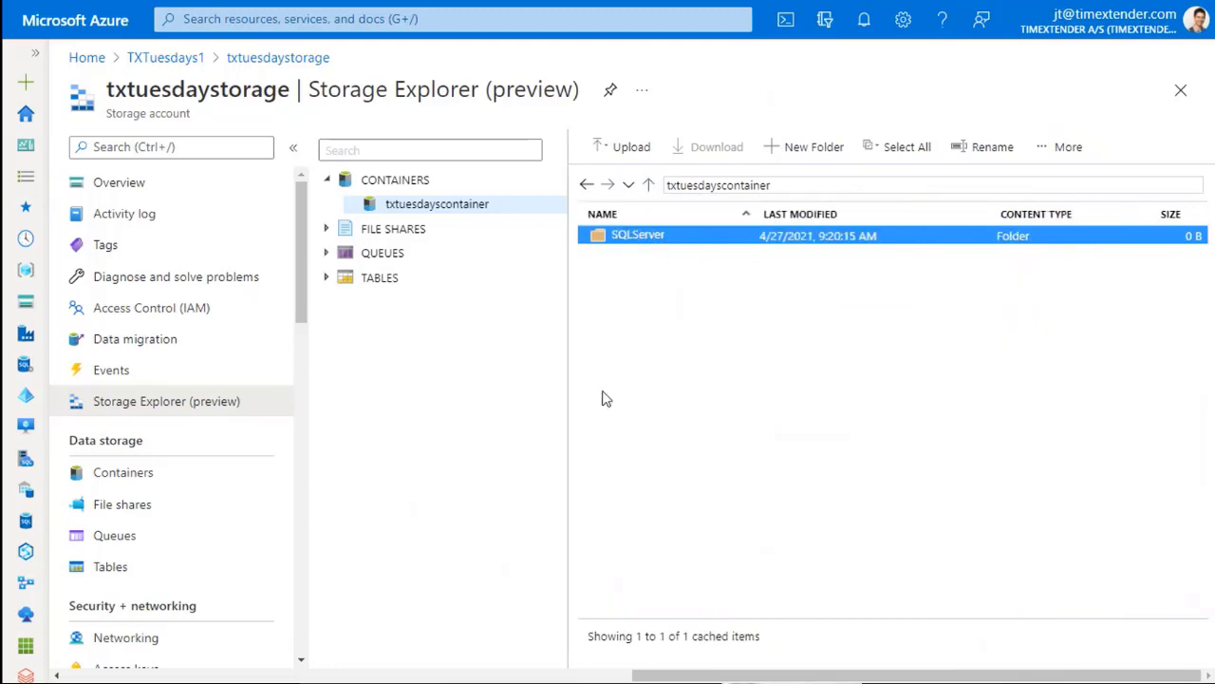
Browse through SQLServer to humanresources_department, compare its dated folders, and open the DATA subfolder of DATA_2021_08_17__04_55_03_0167824
double_click(644, 239)
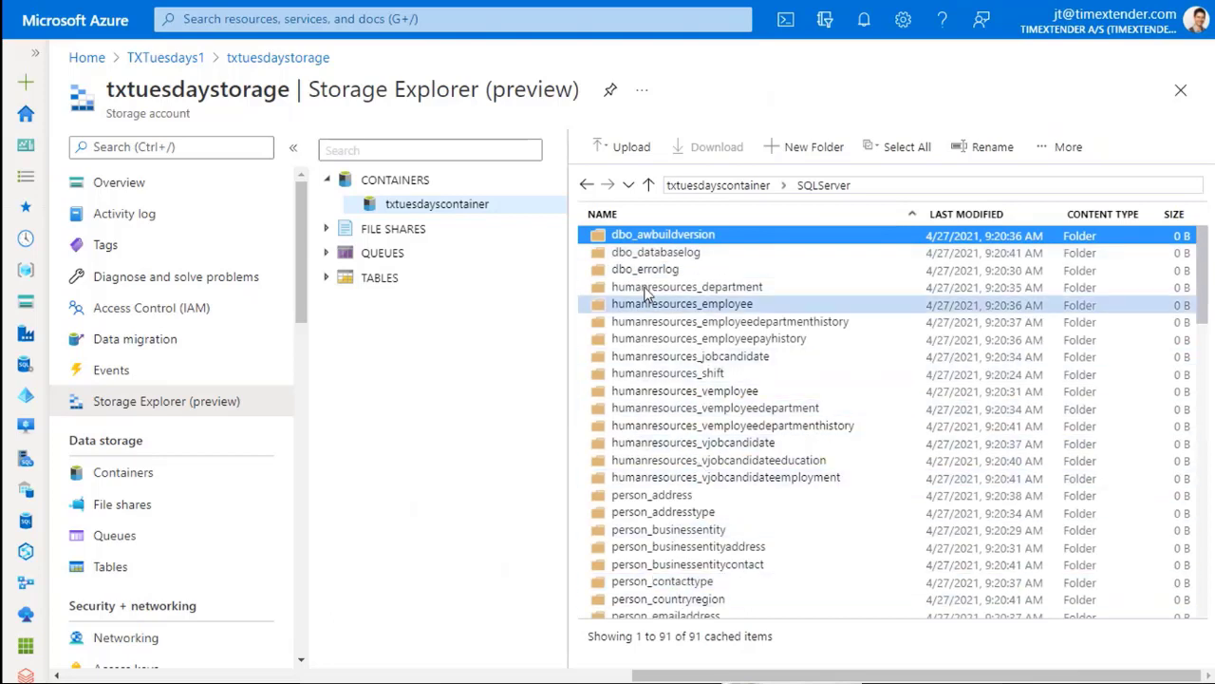
double_click(748, 290)
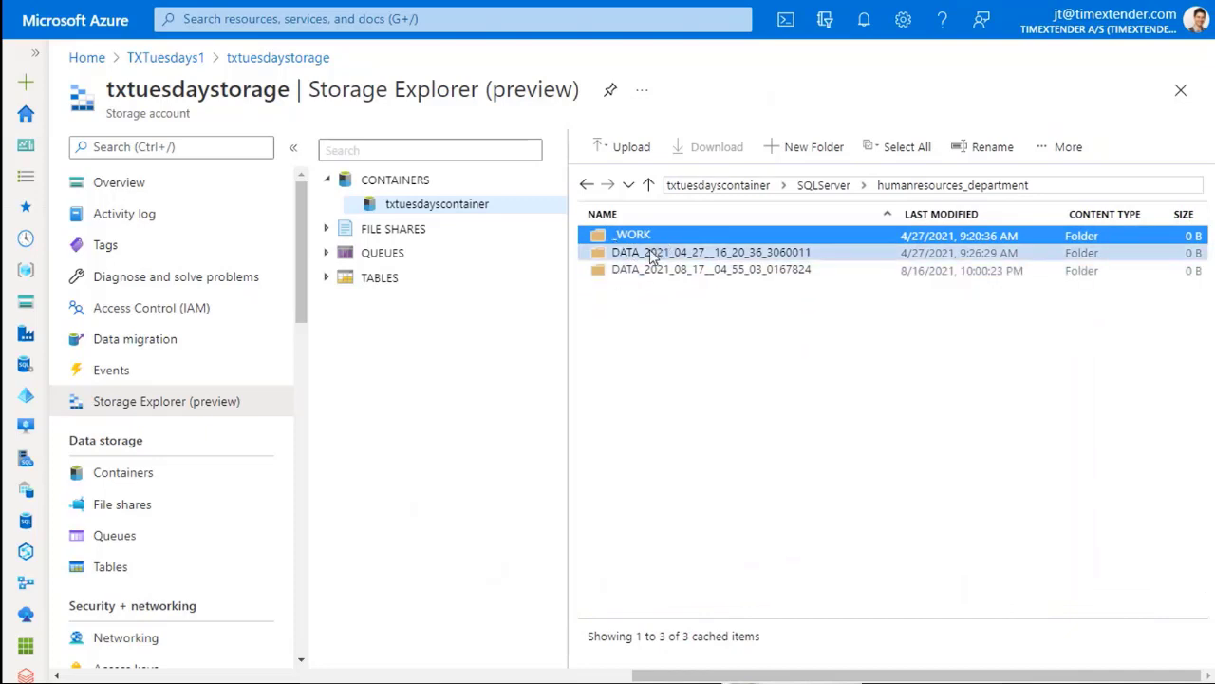
click(654, 254)
click(669, 271)
click(680, 252)
click(682, 273)
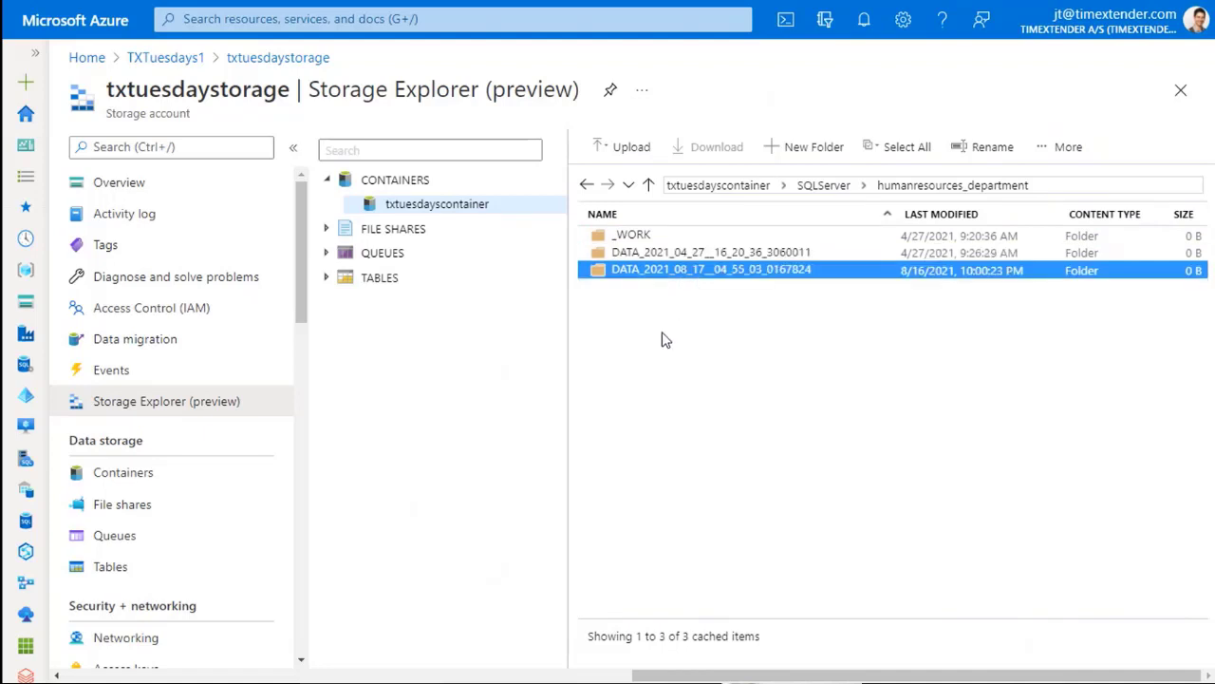
double_click(645, 273)
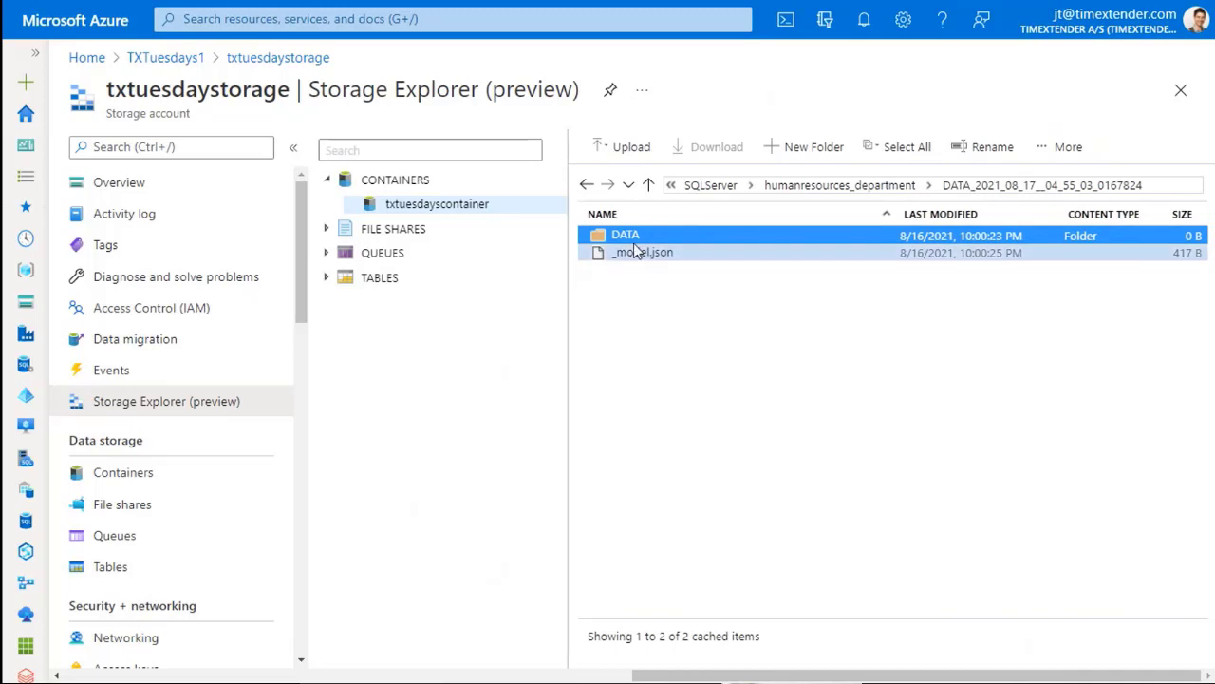
double_click(625, 237)
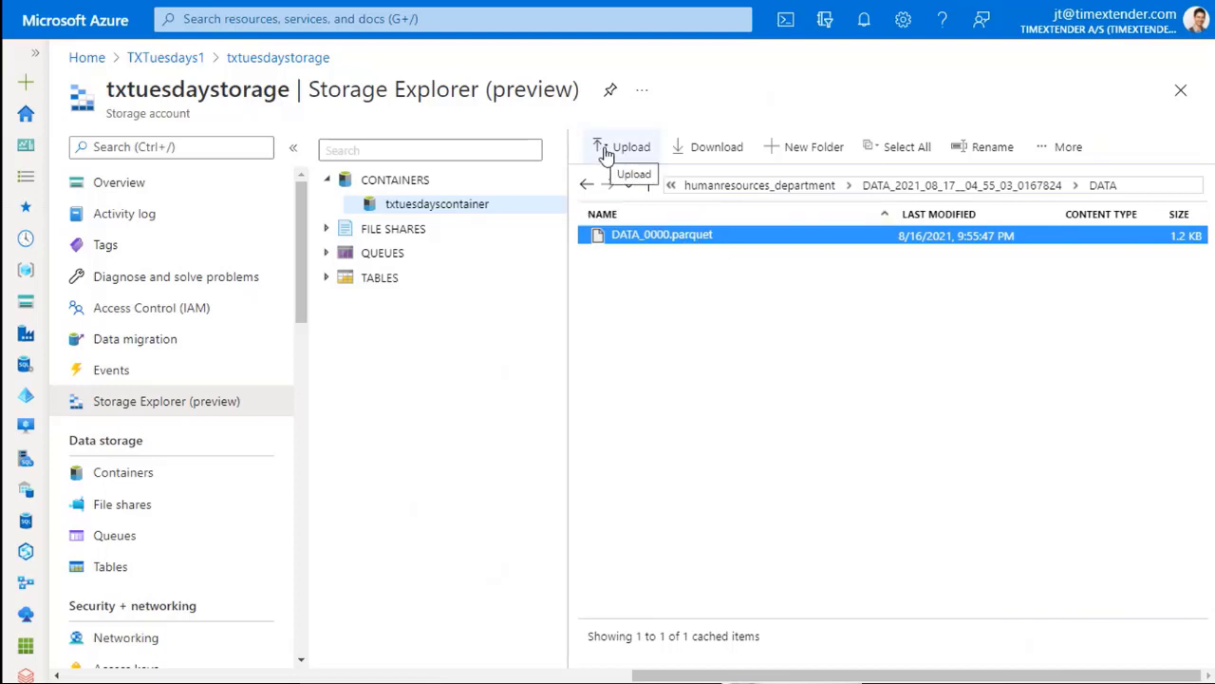
Switch to Microsoft Azure Storage Explorer and browse txtuesdayscontainer to humanresources_department's DATA subfolder within DATA_2021_08_17__04_55_03_0167824
key(alt+Tab)
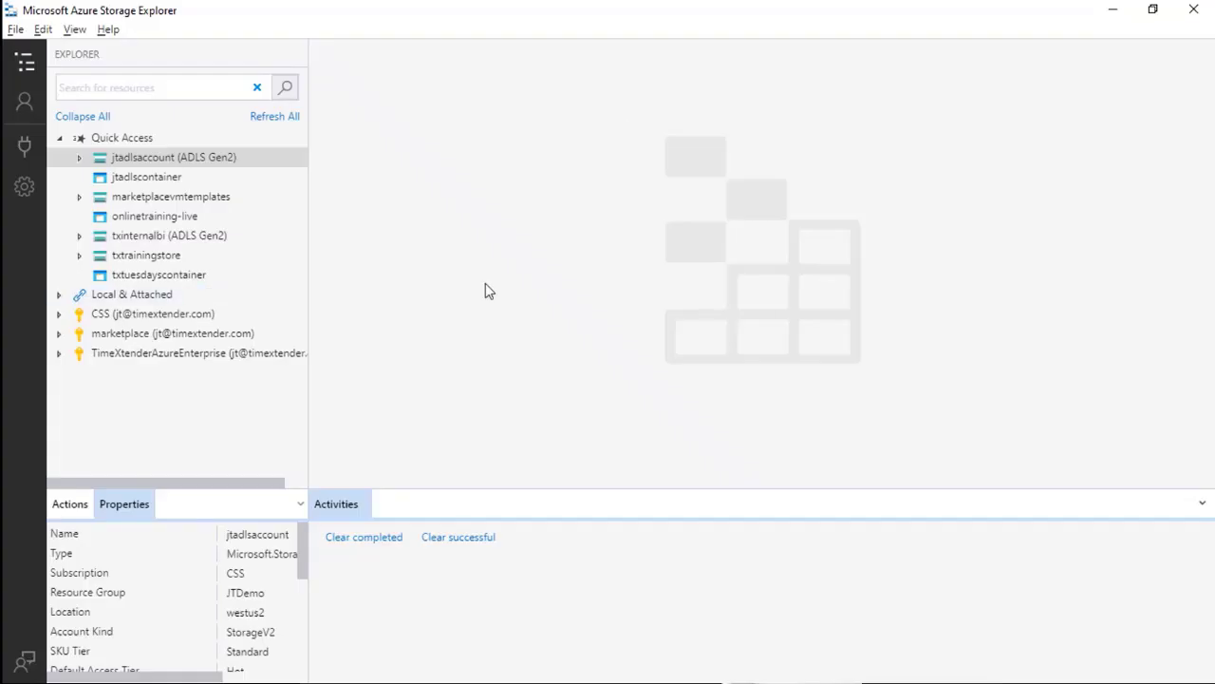
click(125, 280)
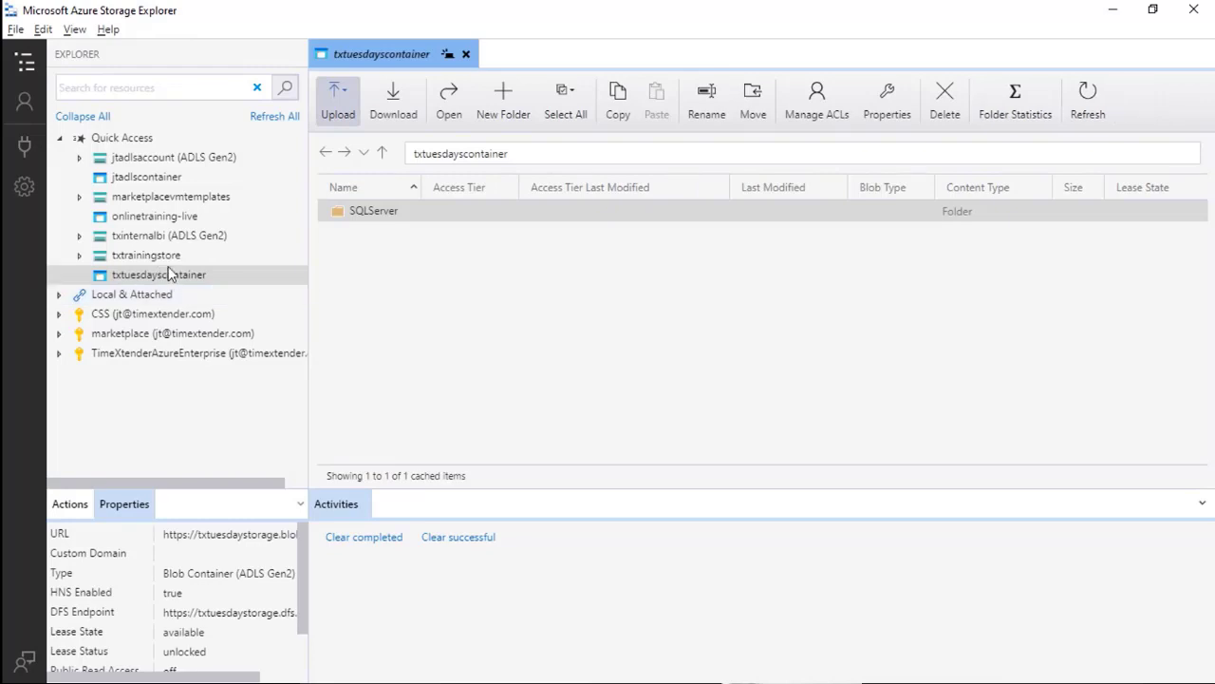
double_click(380, 216)
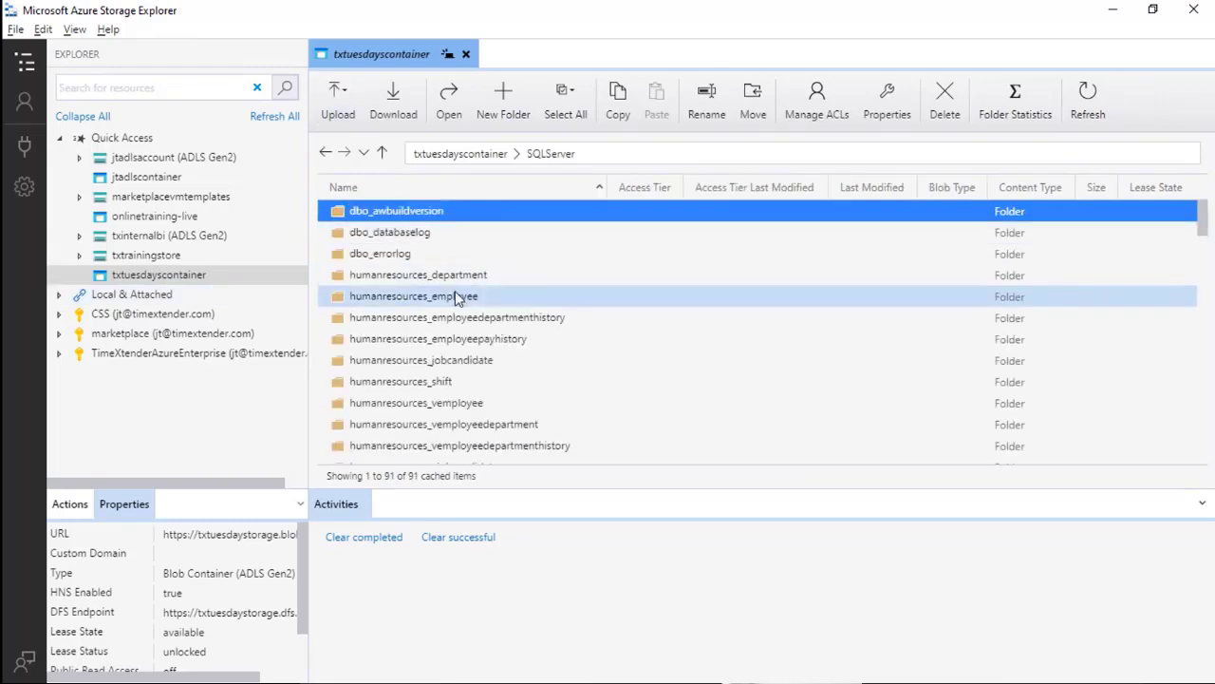
double_click(491, 274)
double_click(450, 253)
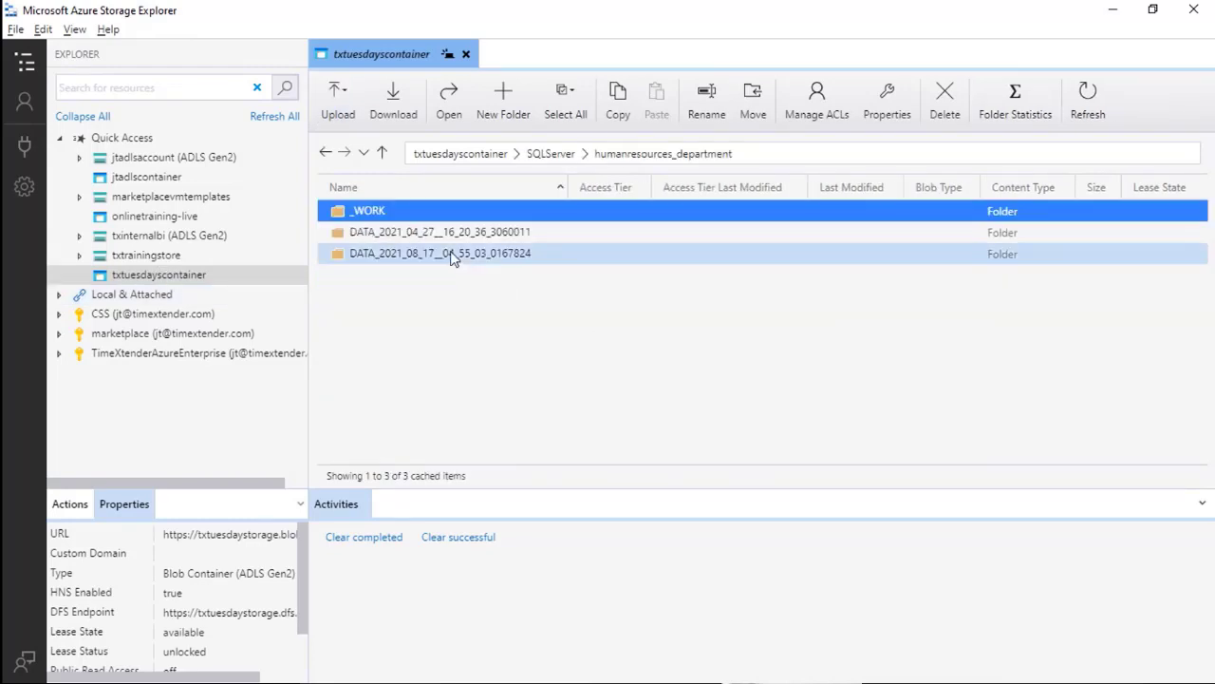
double_click(398, 217)
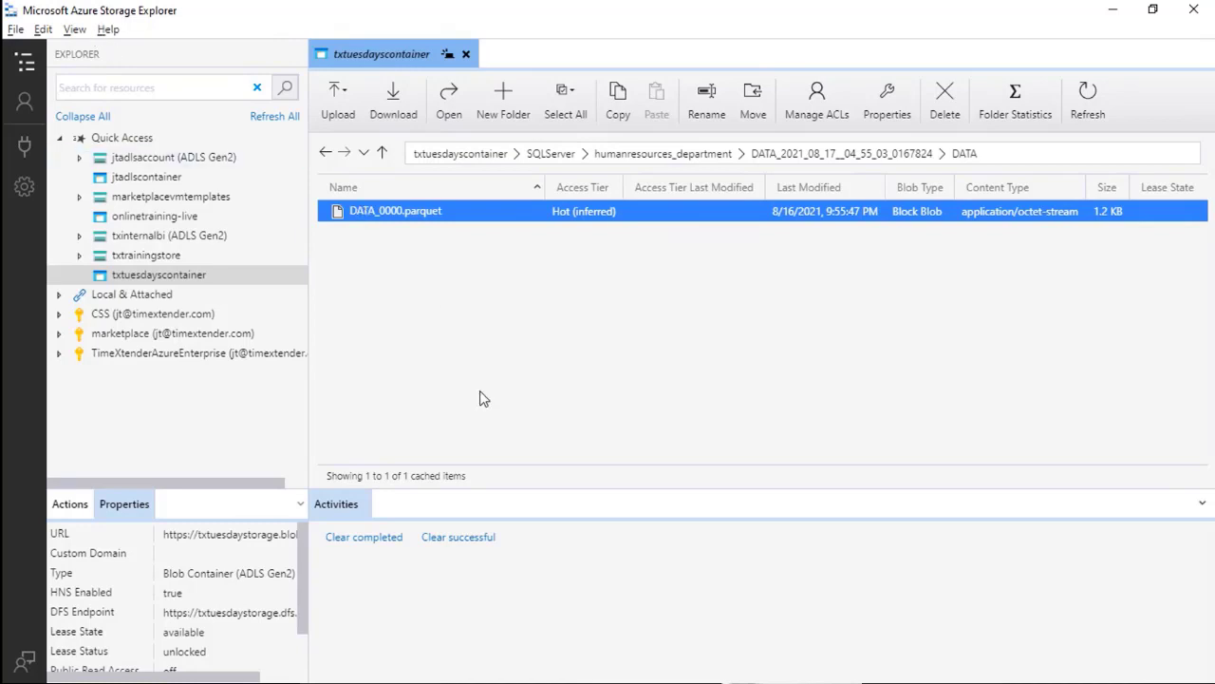
Open DATA_0000.parquet despite its untrusted extension, examine all department records in the enlarged Parquet viewer, and close the viewer
double_click(397, 213)
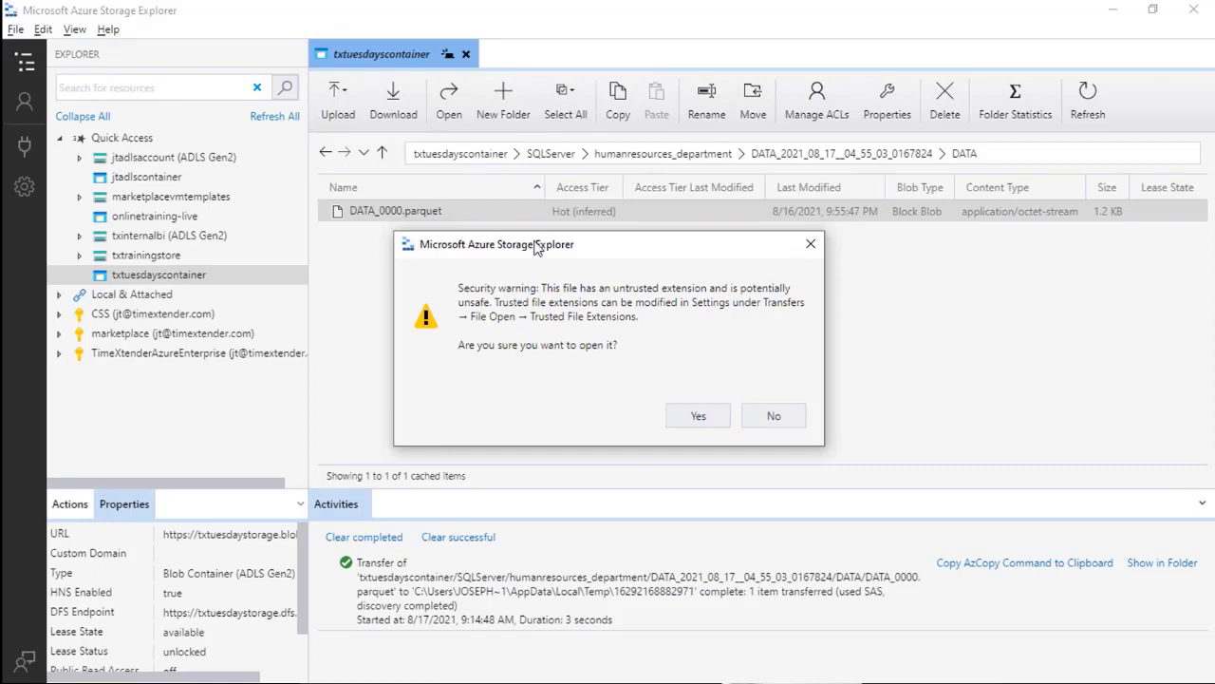
click(699, 418)
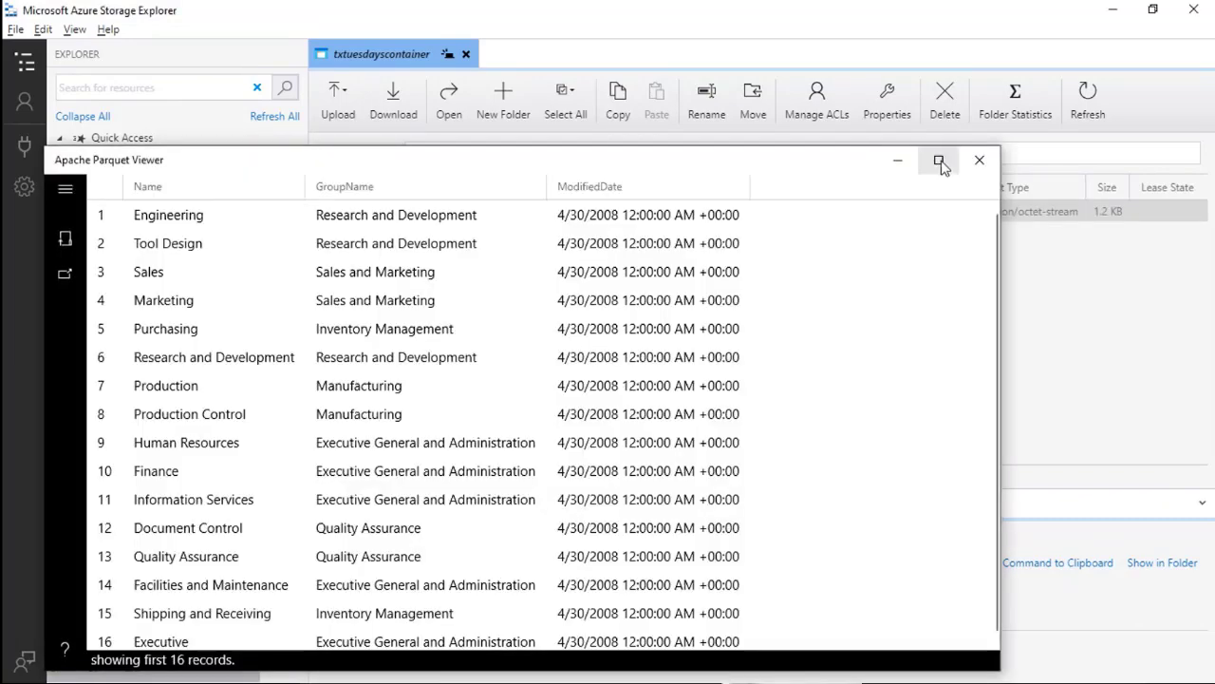
click(940, 163)
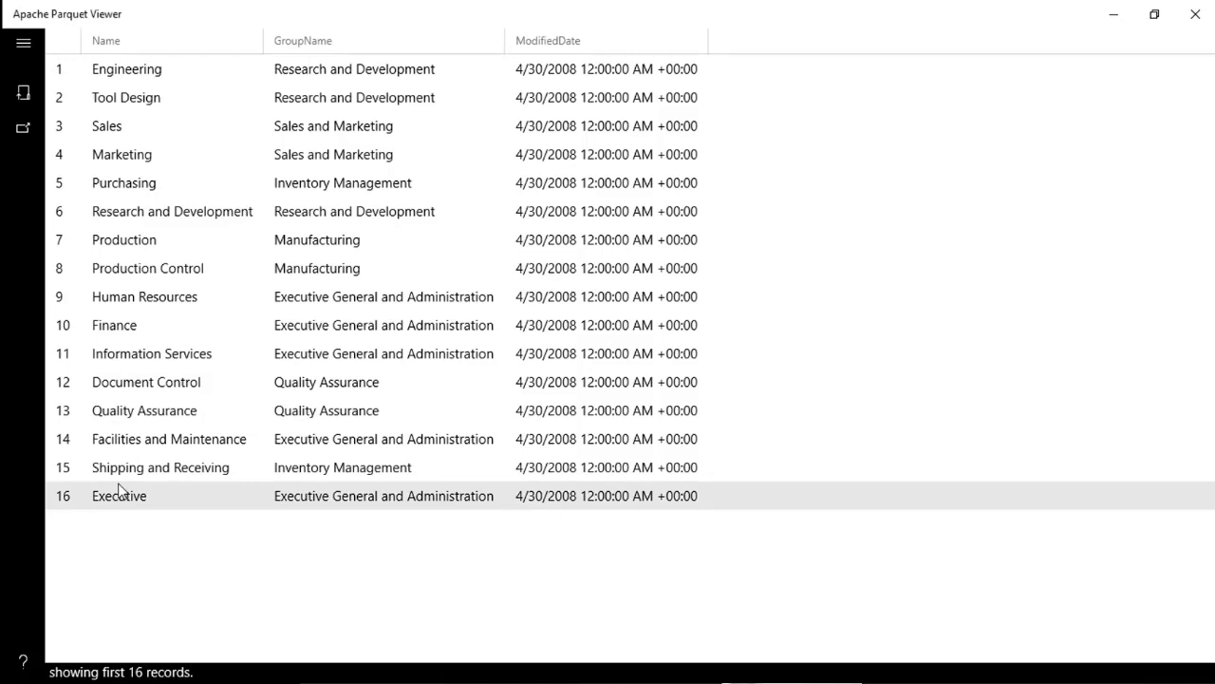
drag(236, 16, 420, 90)
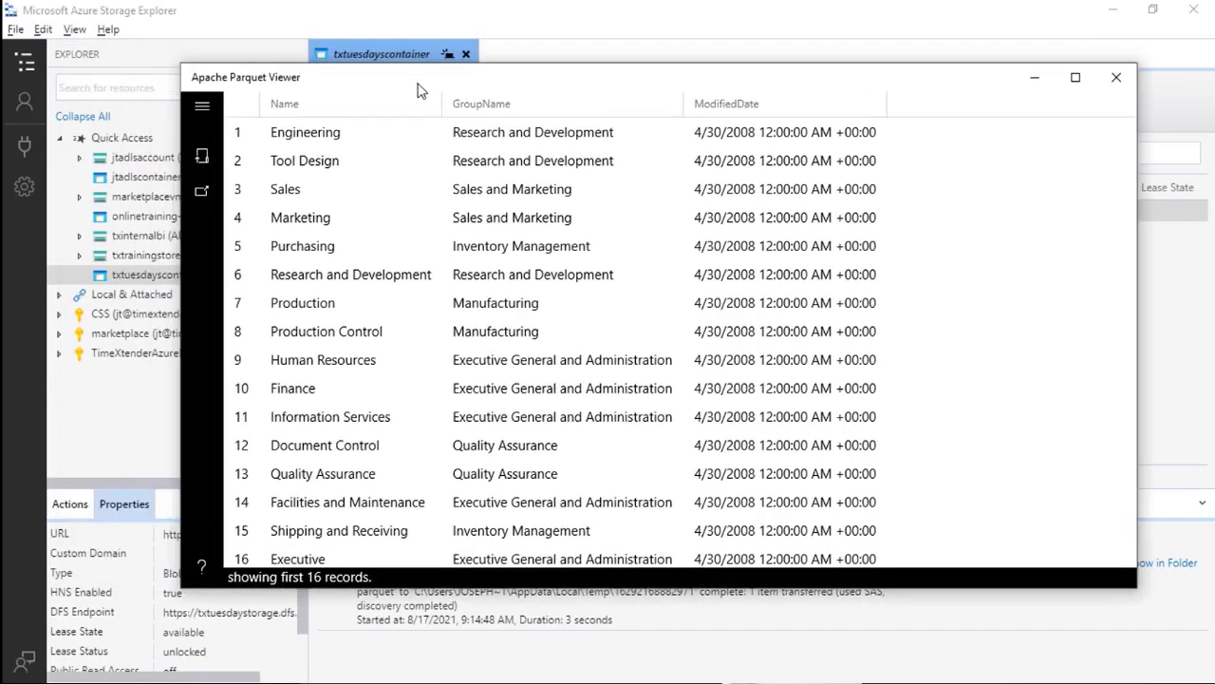
scroll(291, 388, down, 1)
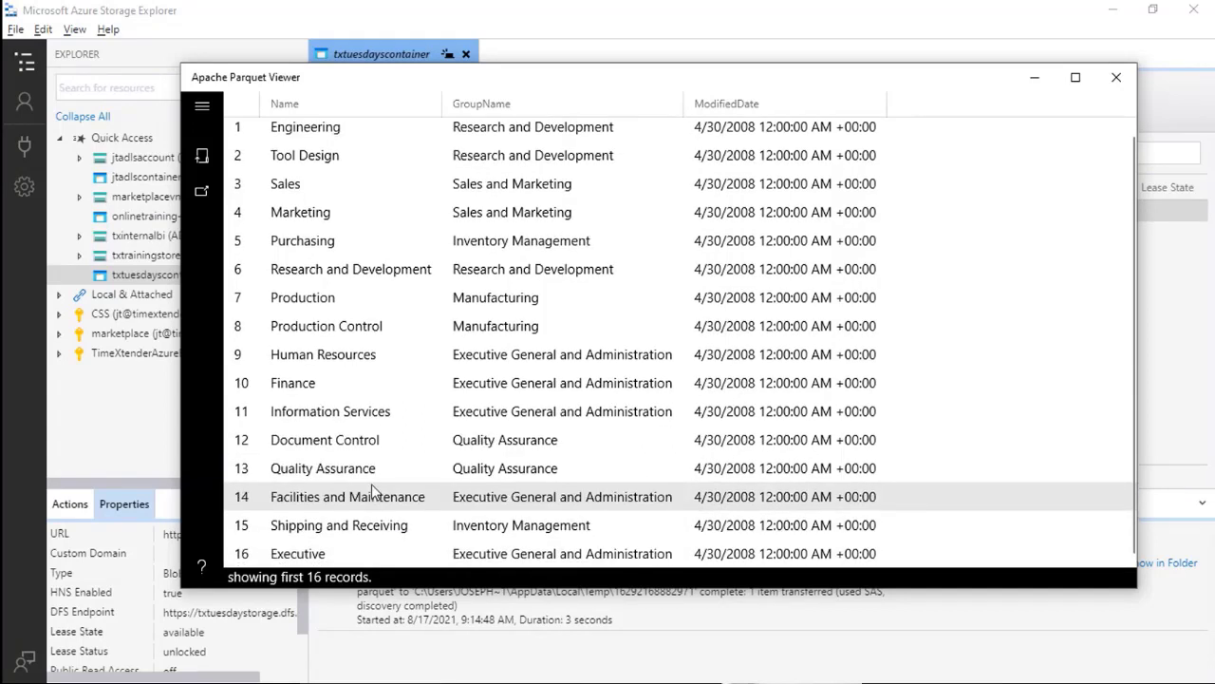
drag(378, 586, 377, 656)
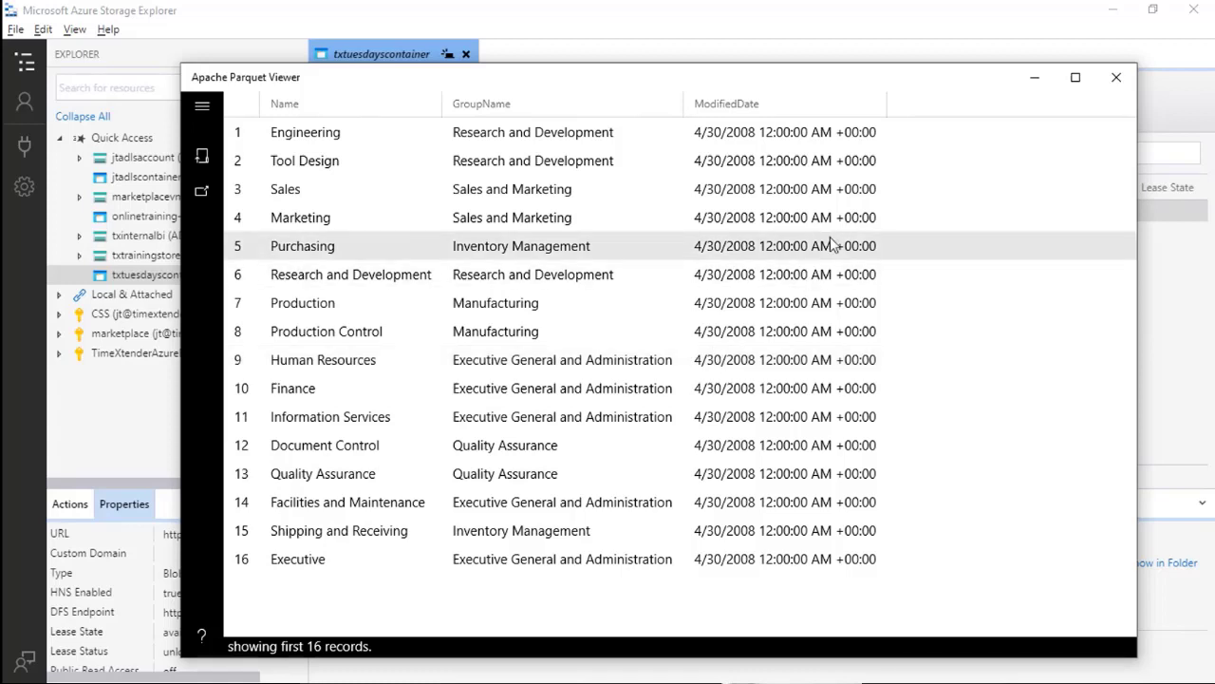
click(1116, 80)
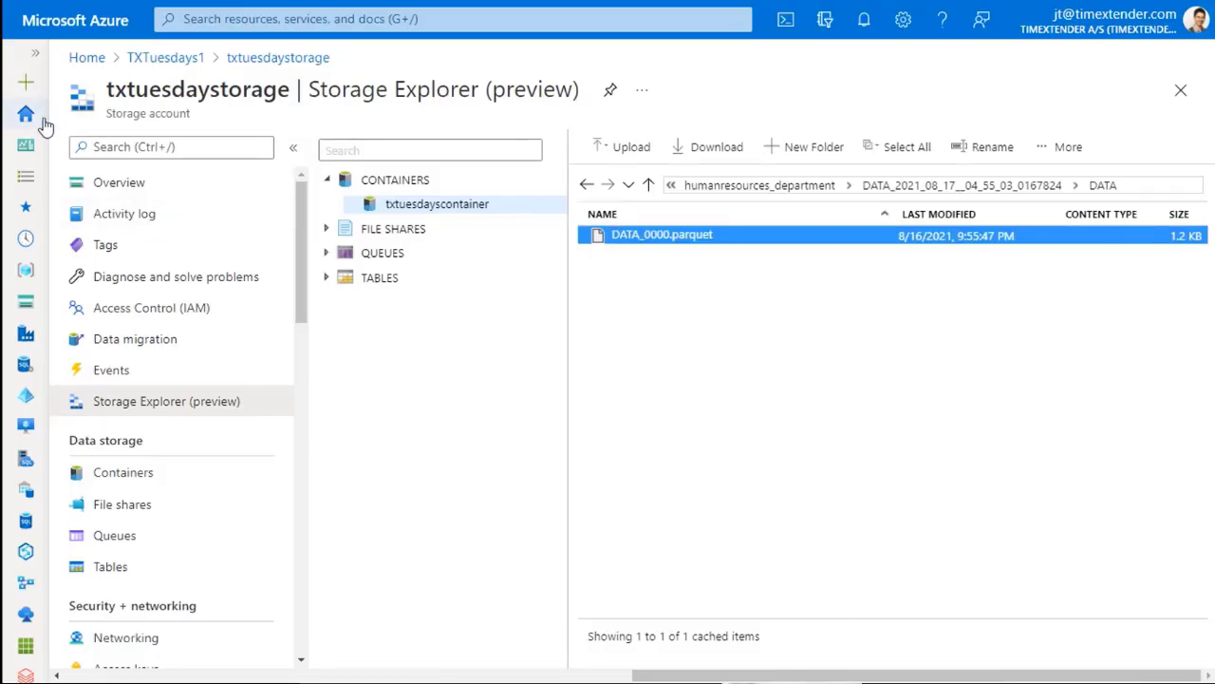
Return to the Azure portal, search for "synapse", and open the Azure Synapse Analytics service
click(245, 25)
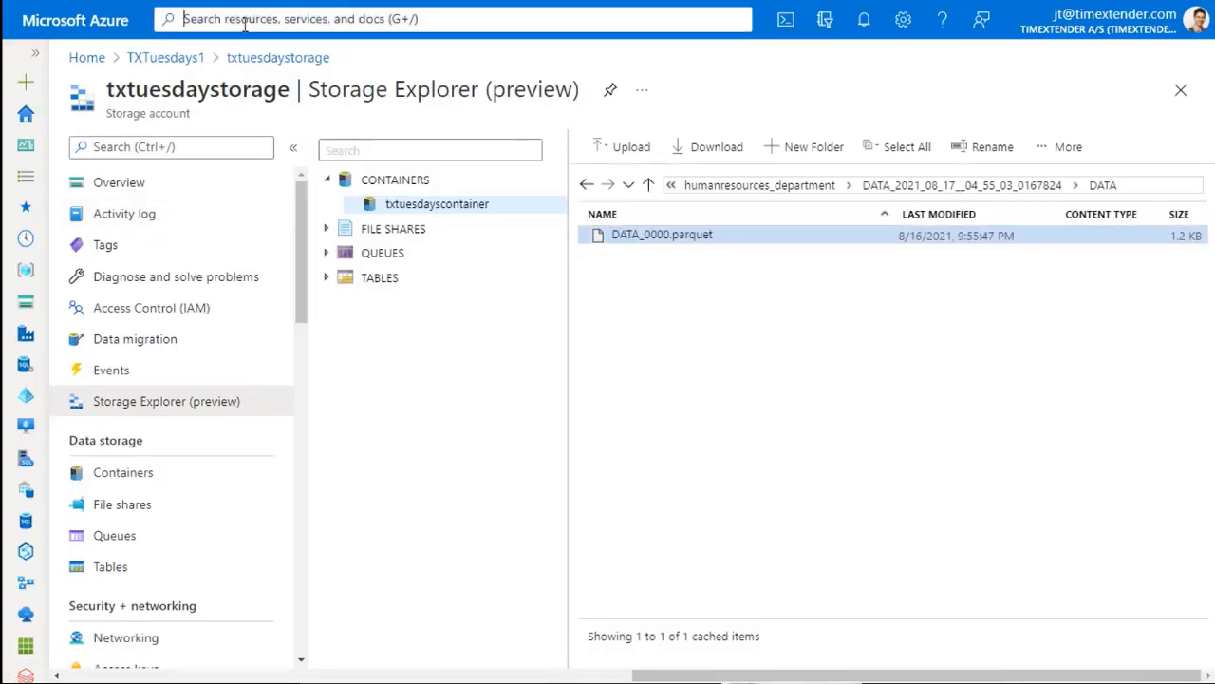
text(synapse)
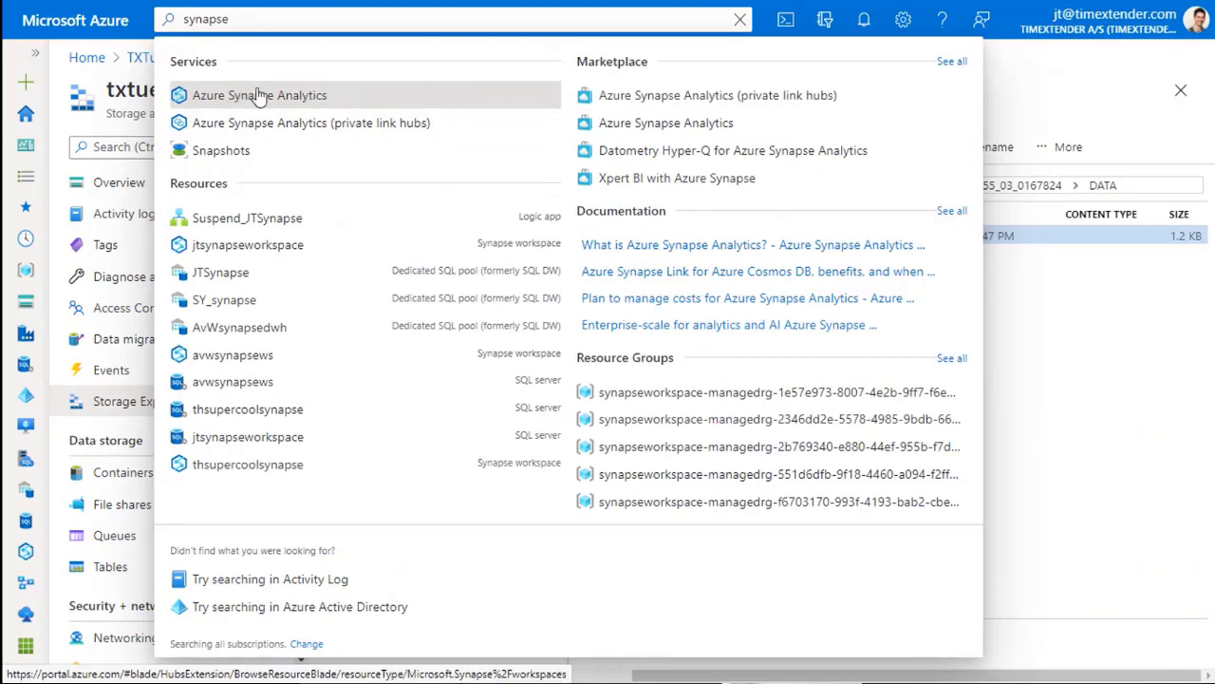
click(258, 95)
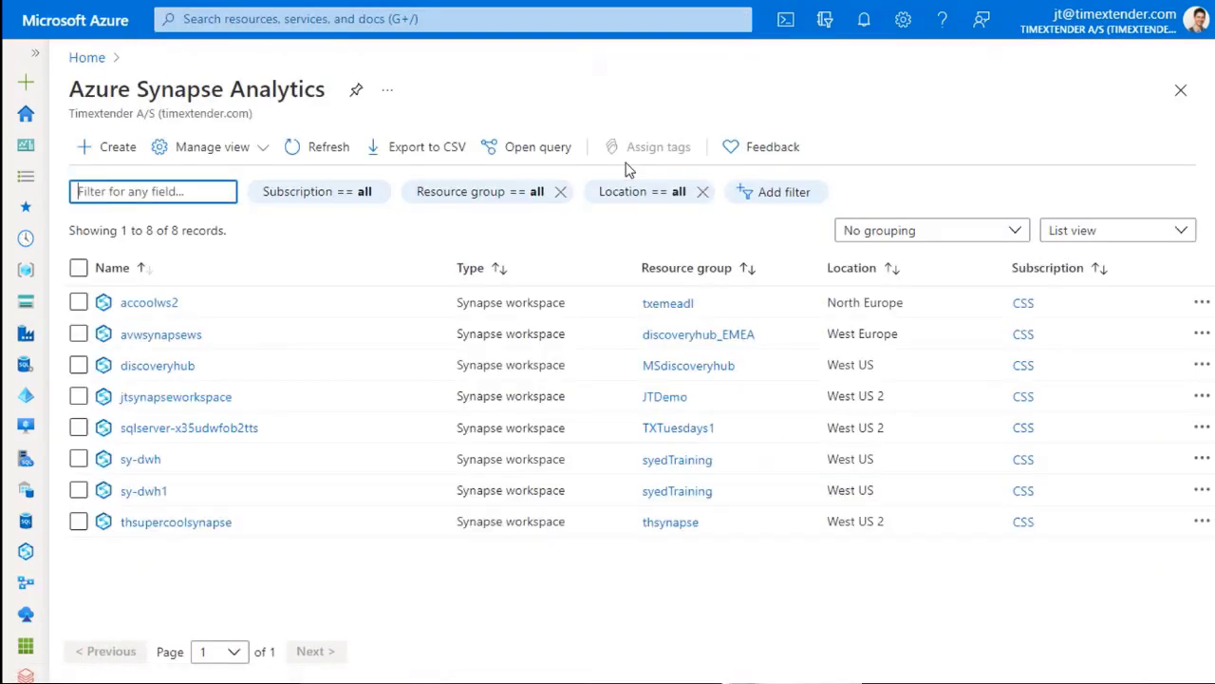
Start creating a new Synapse workspace and assign it to the TXTuesdays1 resource group
click(105, 148)
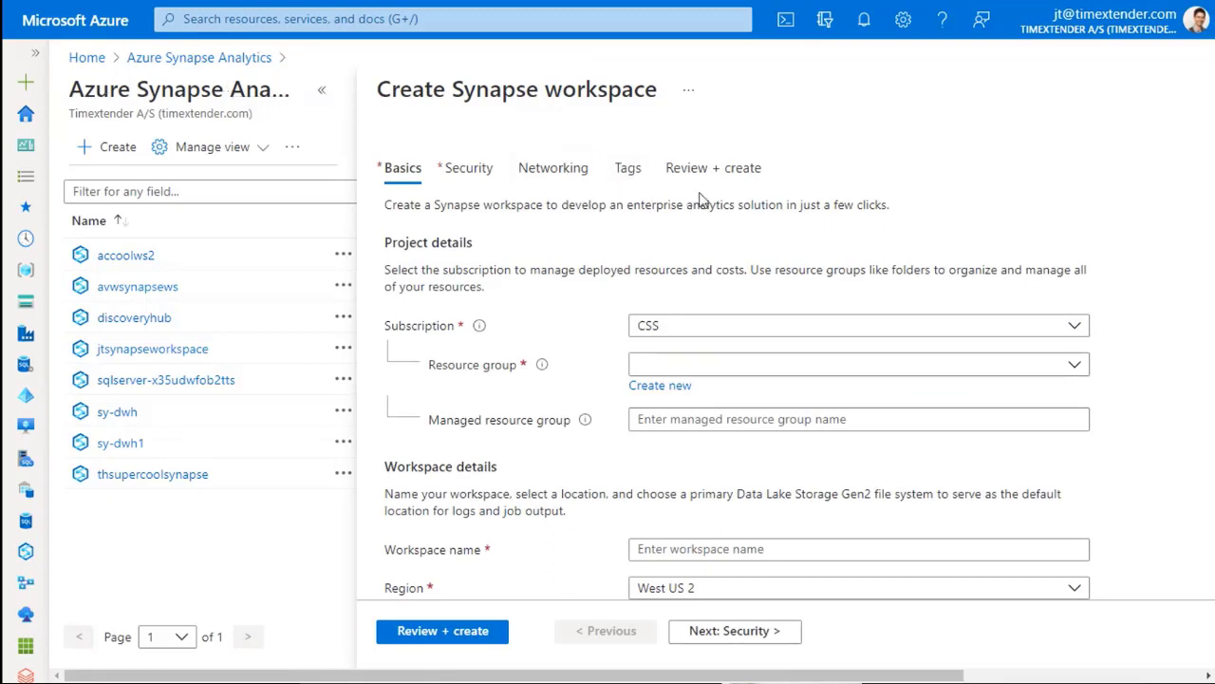
click(728, 372)
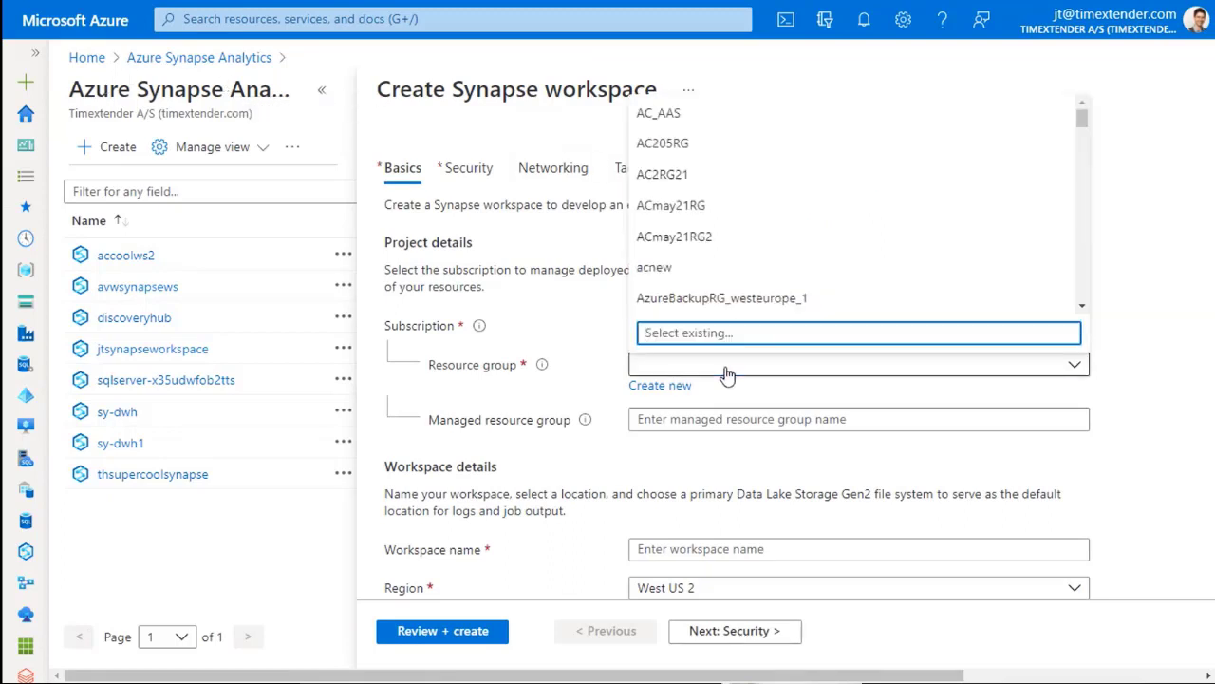
text(txtu)
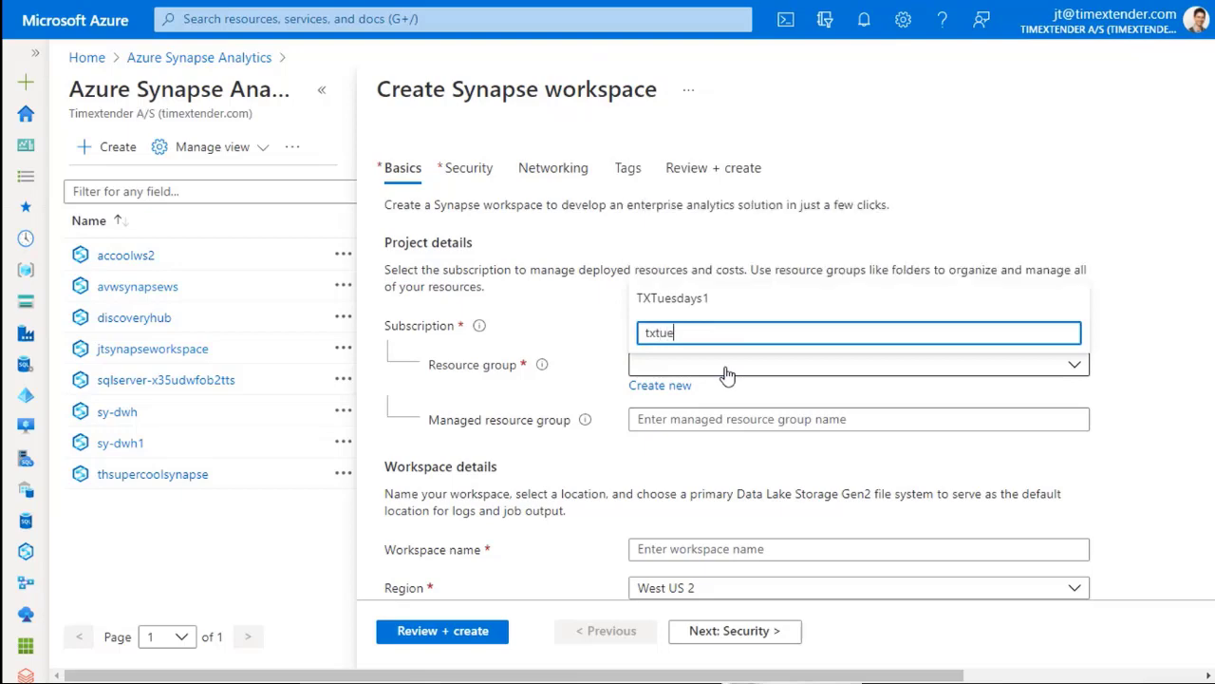
text(e)
click(707, 299)
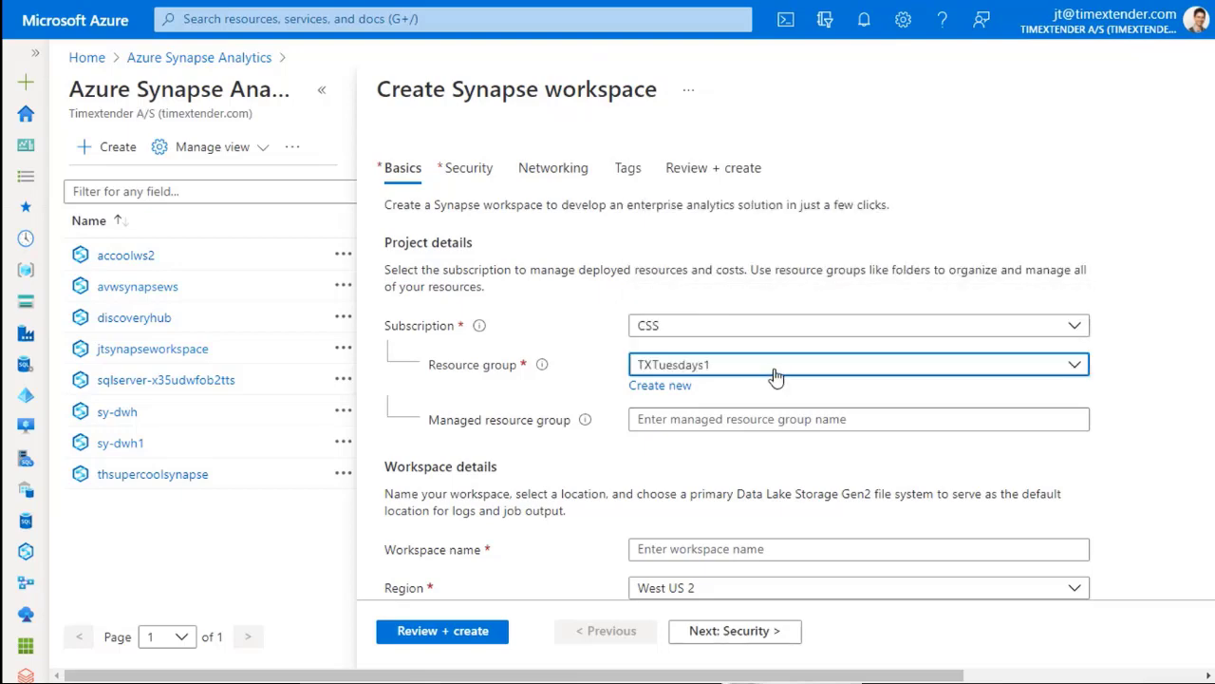
Name the new Synapse workspace txtuesdays in the workspace details
scroll(543, 339, down, 1)
scroll(543, 339, down, 1)
mouse_move(587, 211)
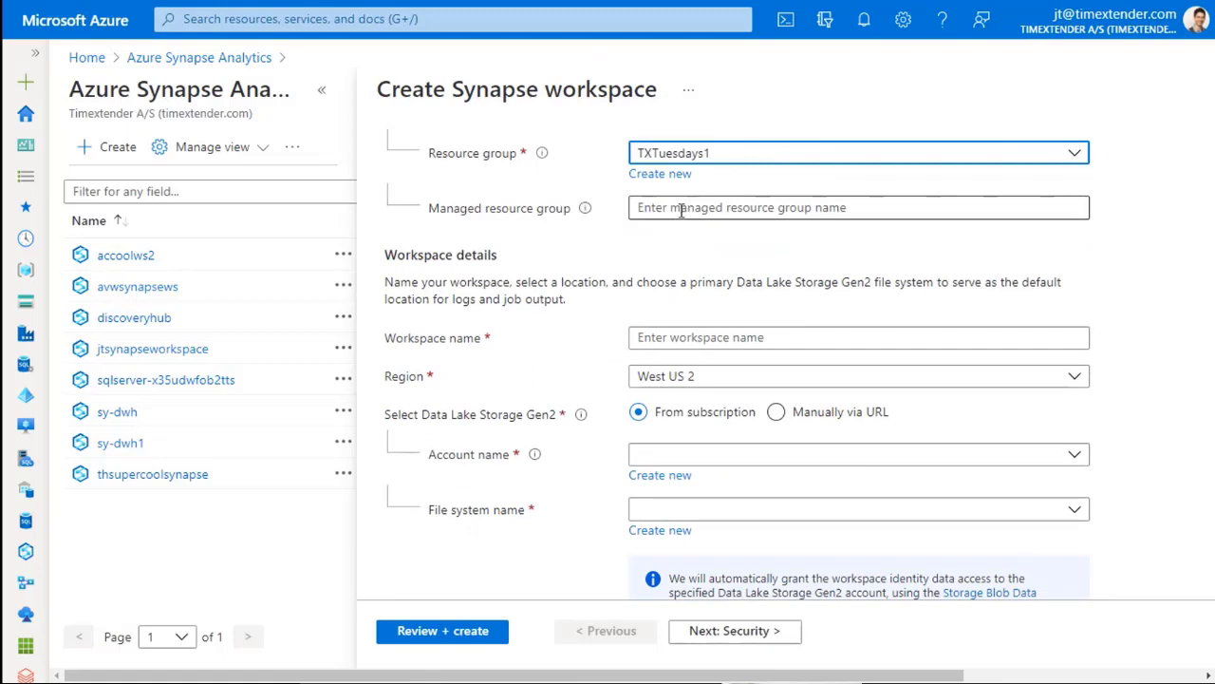
scroll(676, 217, down, 1)
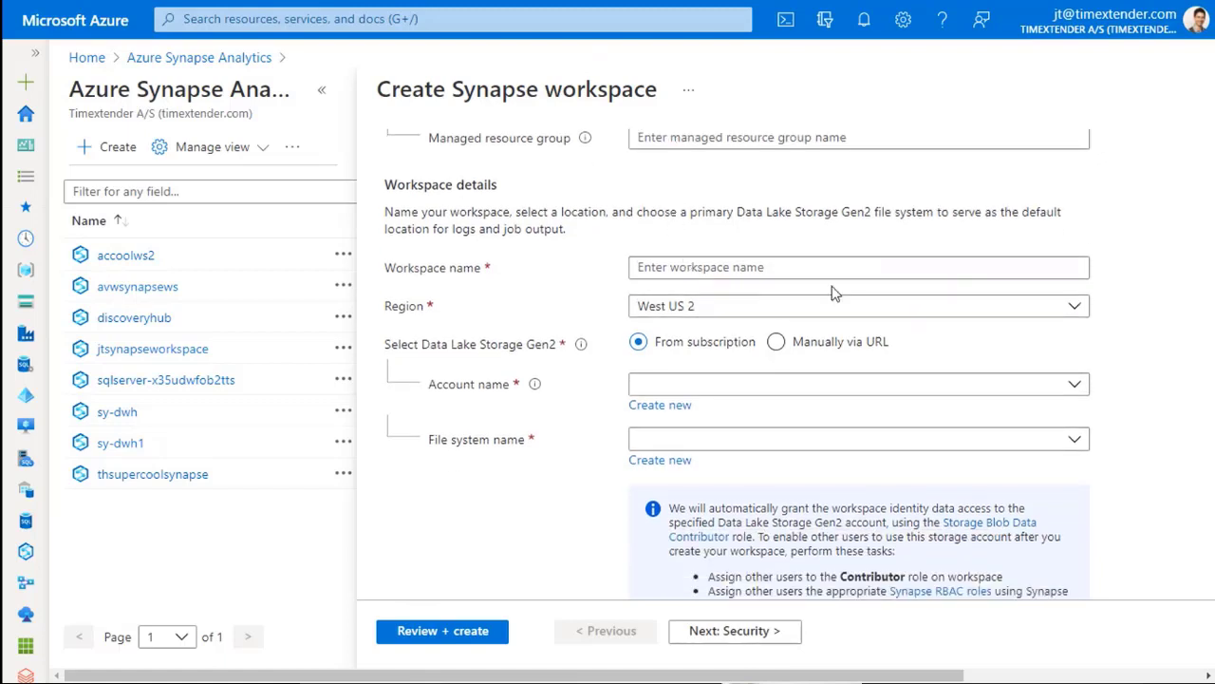
click(693, 267)
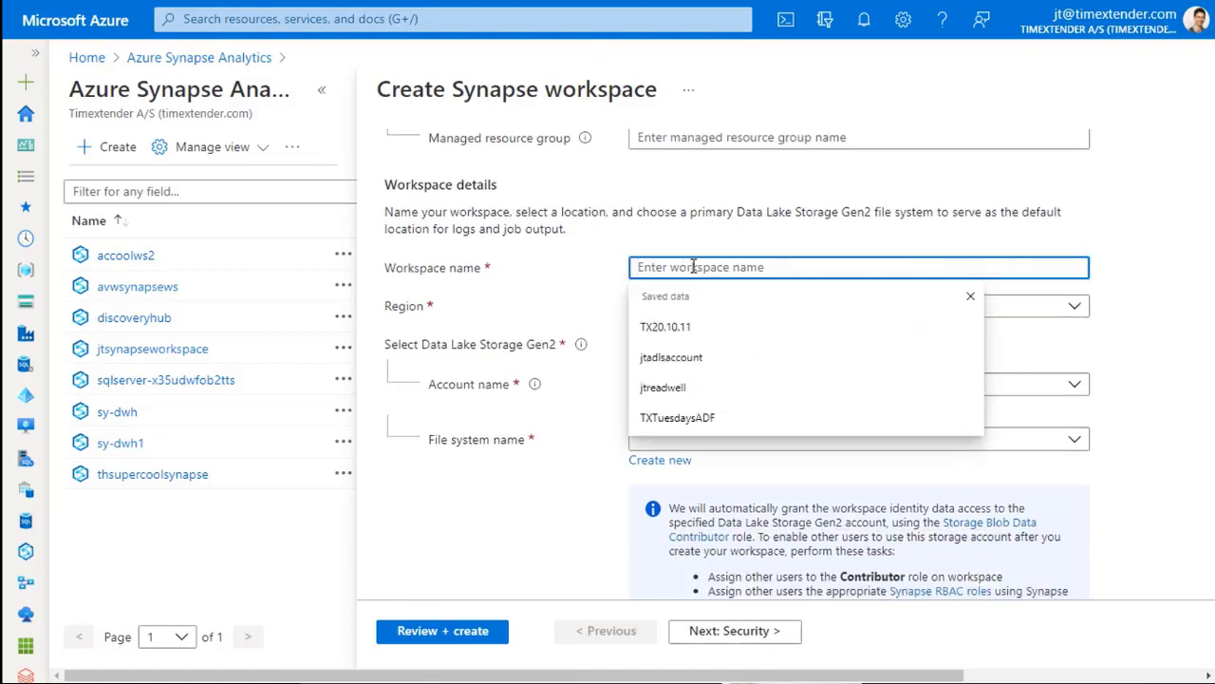
text(txtue)
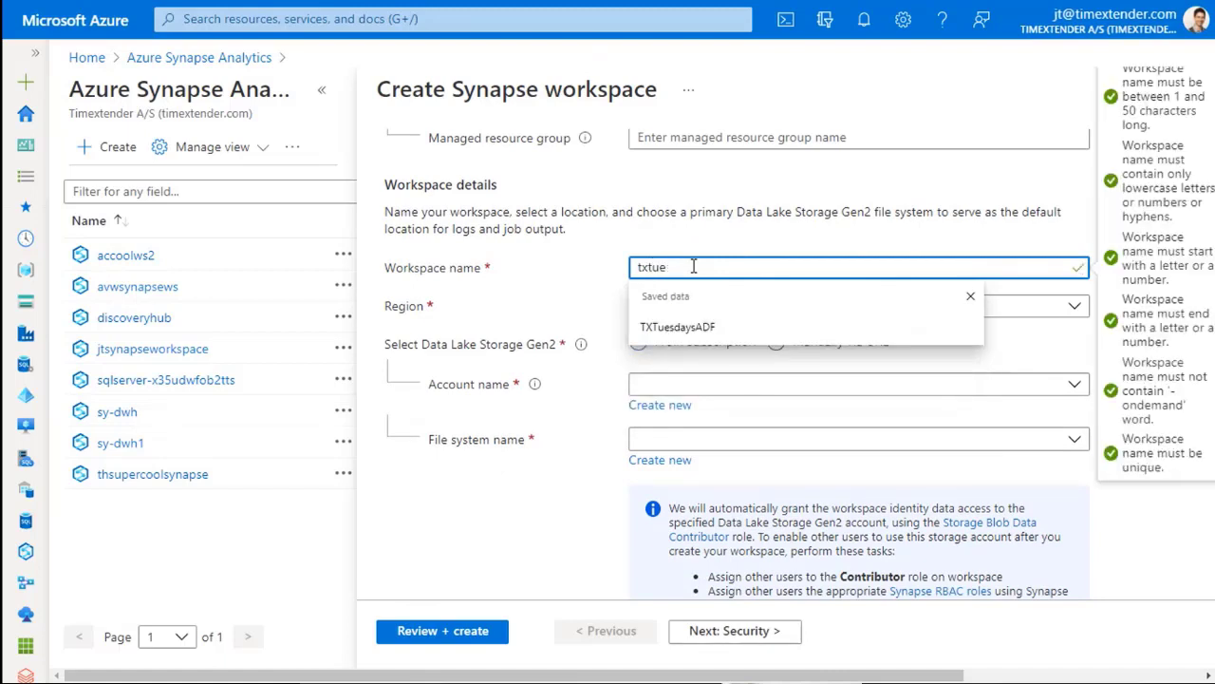
text(sws)
key(BackSpace)
key(BackSpace)
key(BackSpace)
text(sdays)
key(Tab)
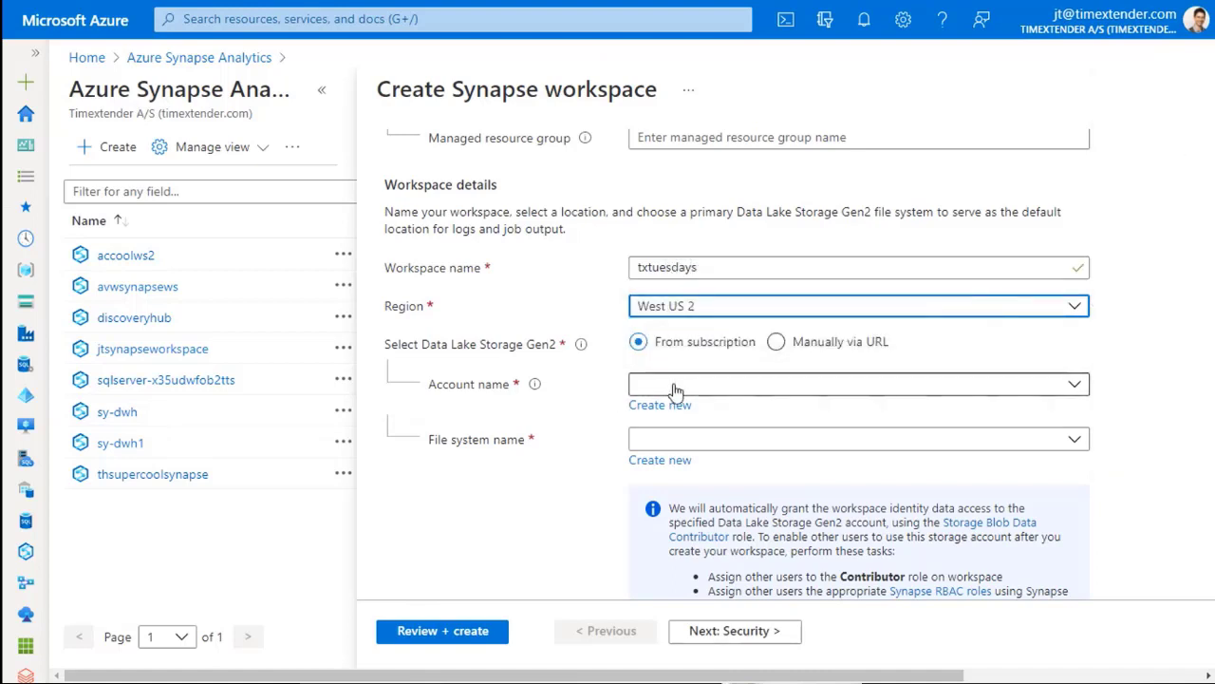
Check the available Data Lake Storage Gen2 account names and read the explanation of the workspace's primary storage account
click(674, 388)
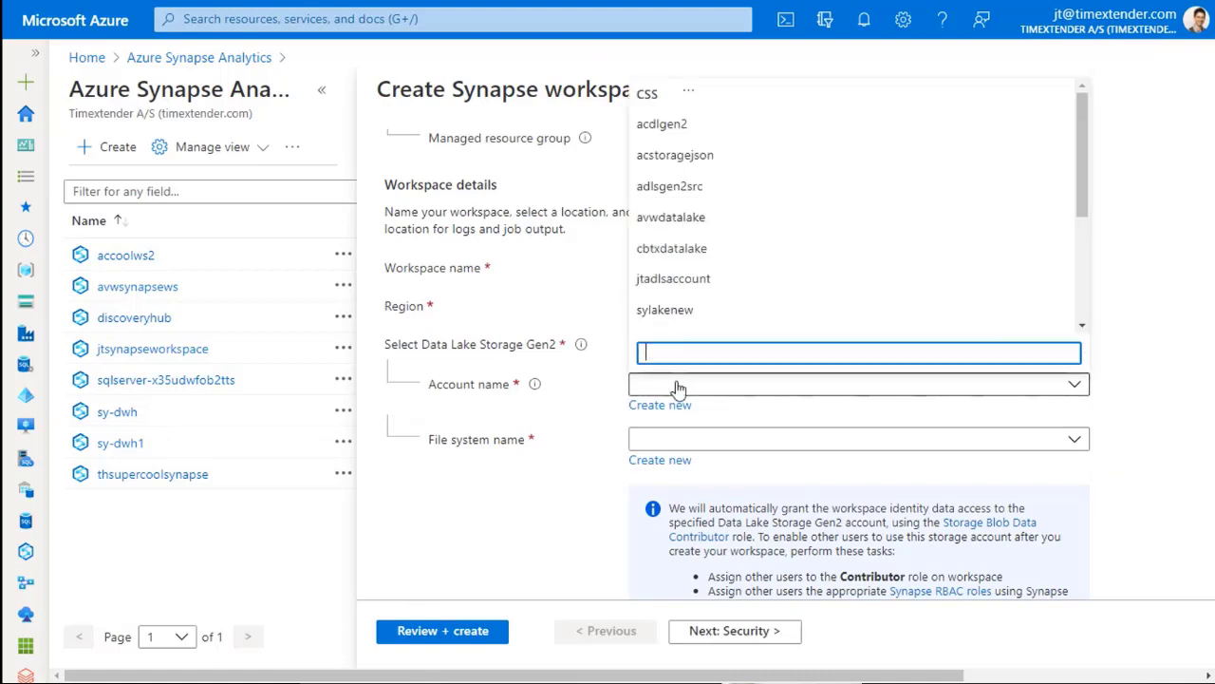
click(522, 313)
mouse_move(582, 347)
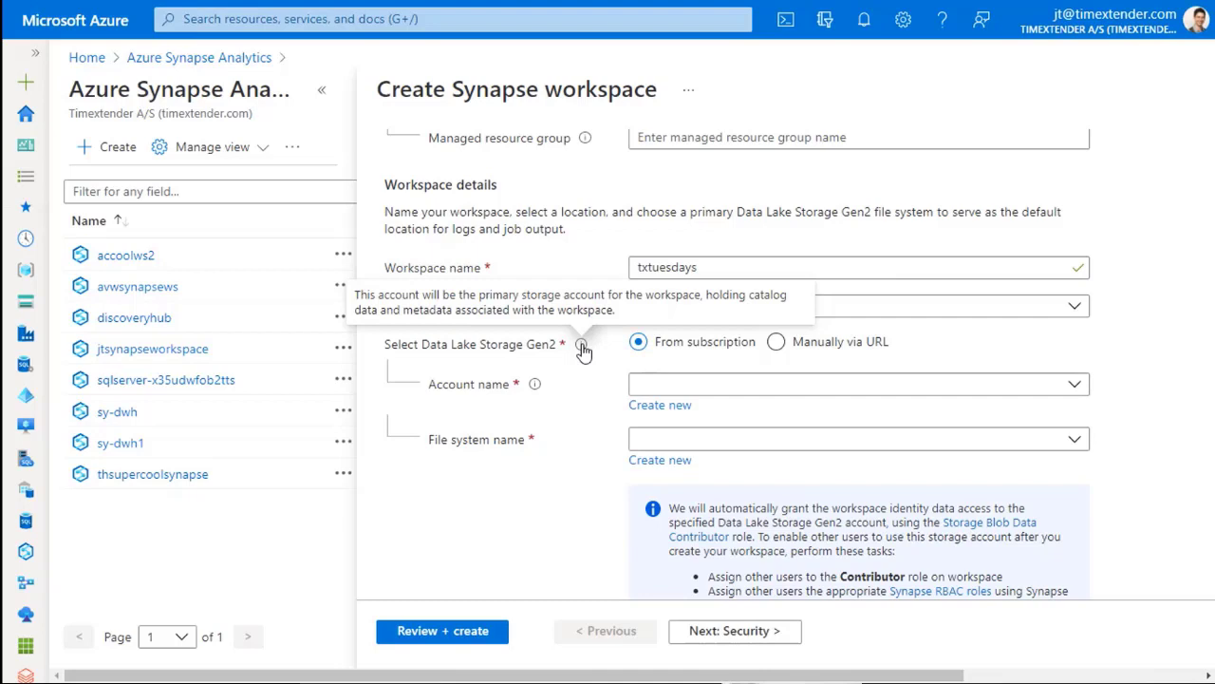
Use the existing txtuesdaystorage account and its txtuesdayscontainer file system as the workspace's primary Data Lake Storage Gen2
click(760, 385)
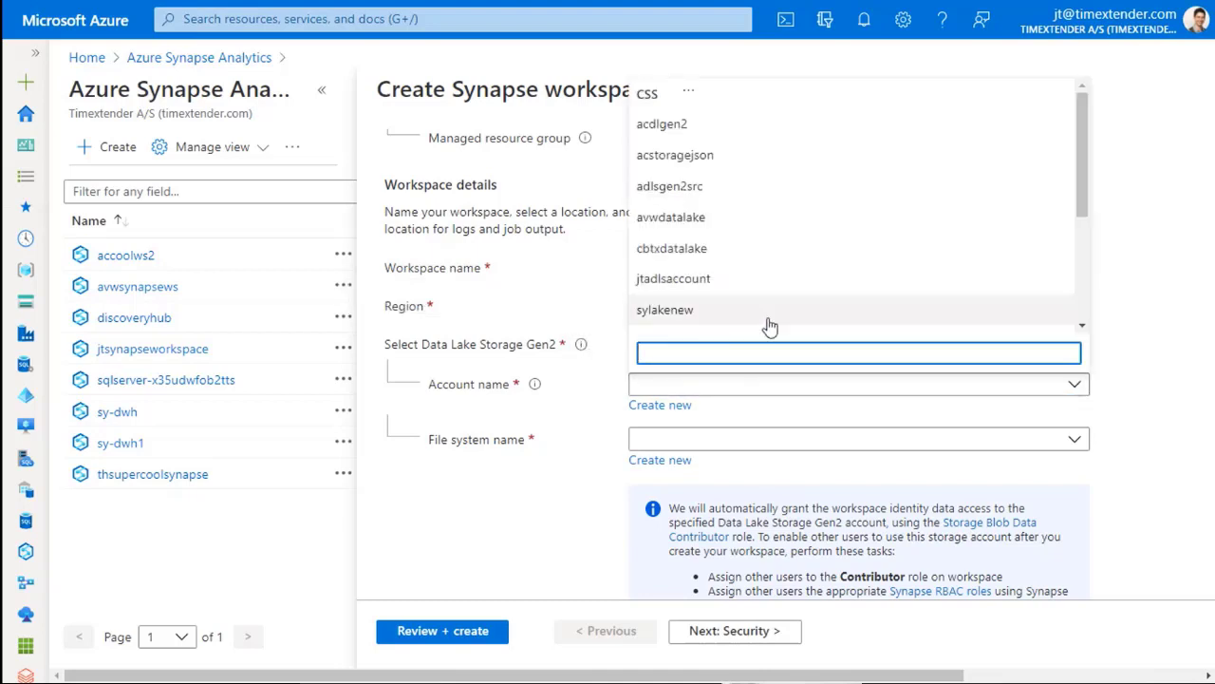
scroll(768, 309, down, 2)
click(669, 256)
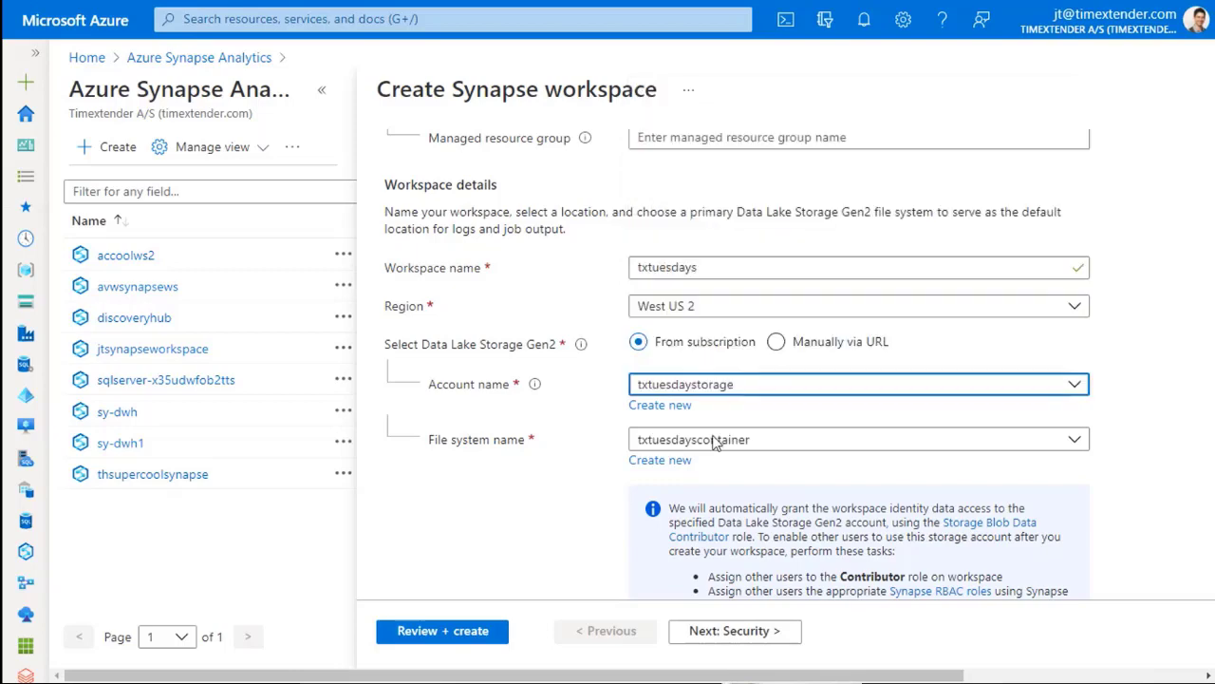
scroll(513, 482, up, 4)
scroll(513, 482, down, 5)
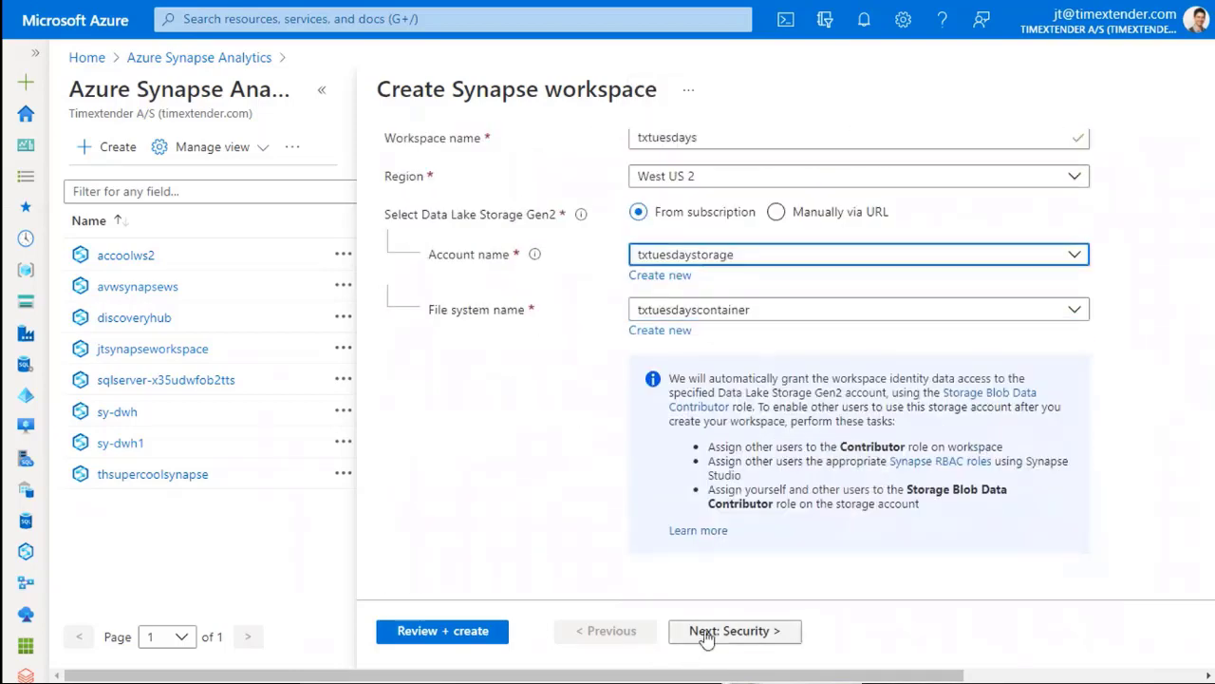
Examine the new workspace's security options, covering the SQL administrator credentials, managed identity permissions and workspace encryption
click(707, 630)
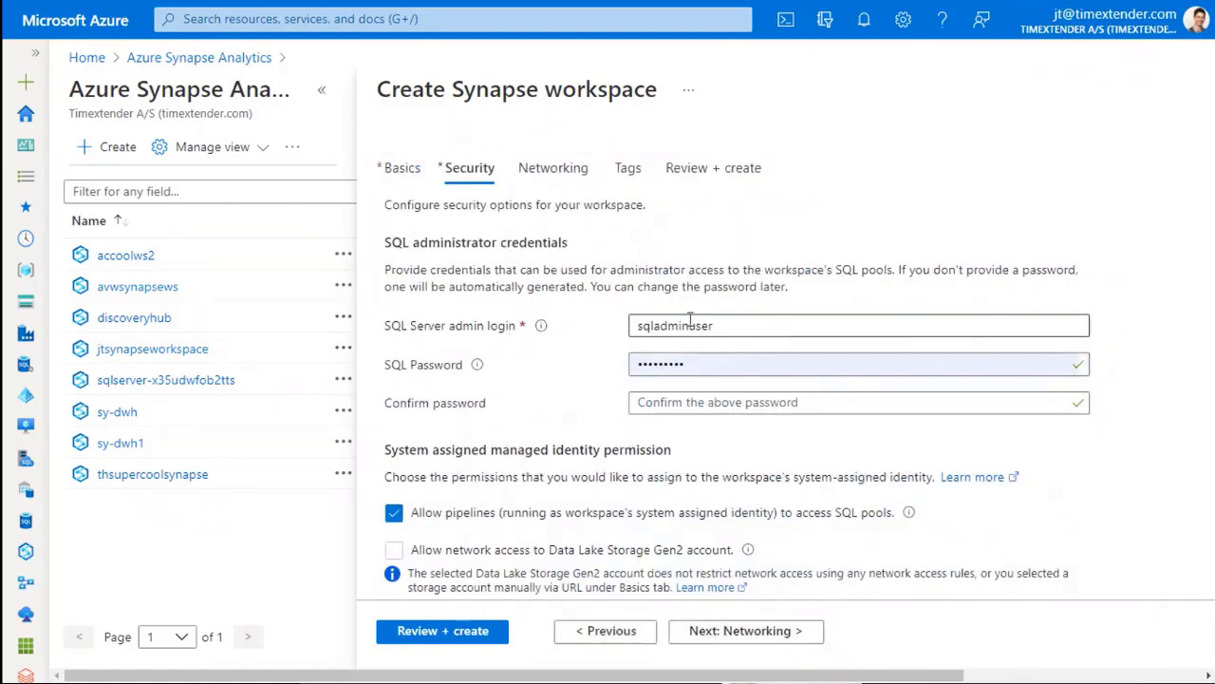
drag(384, 246, 587, 248)
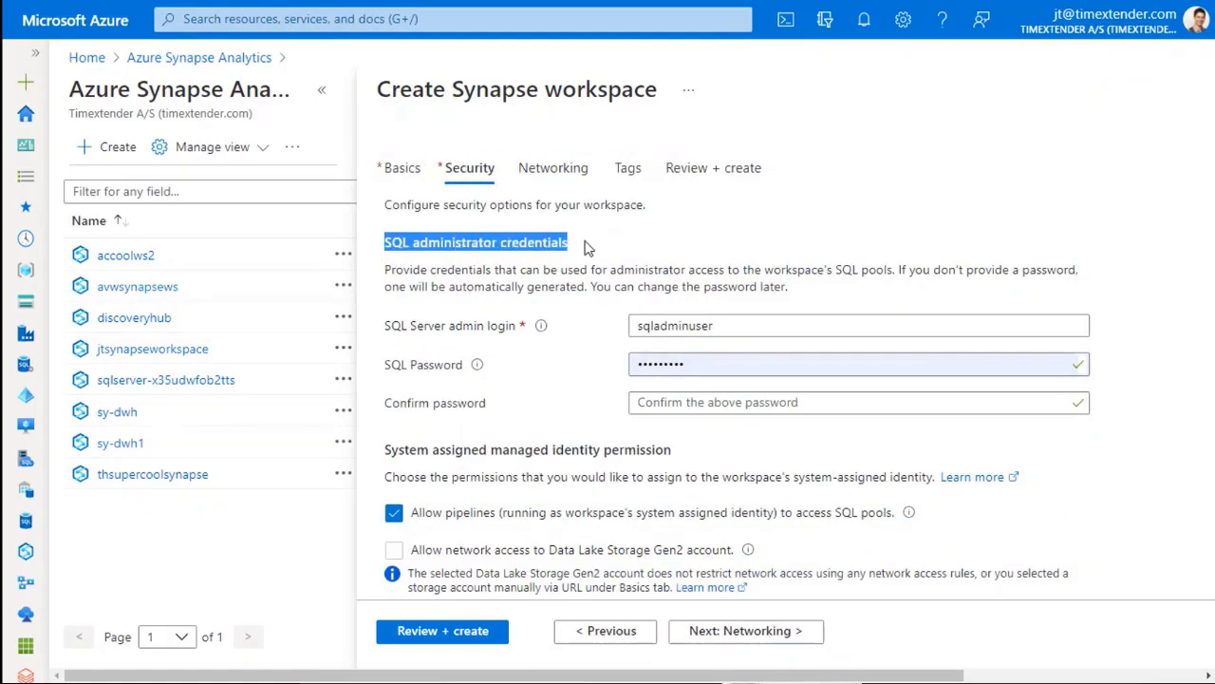
drag(718, 323, 595, 324)
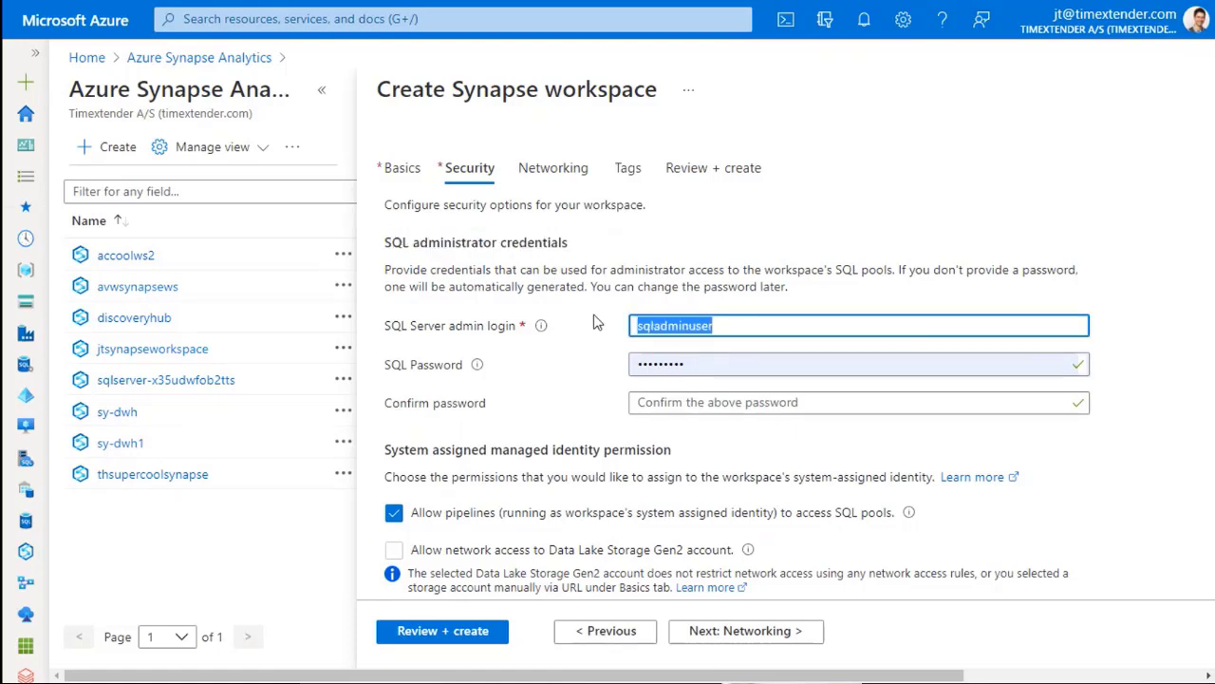
click(634, 363)
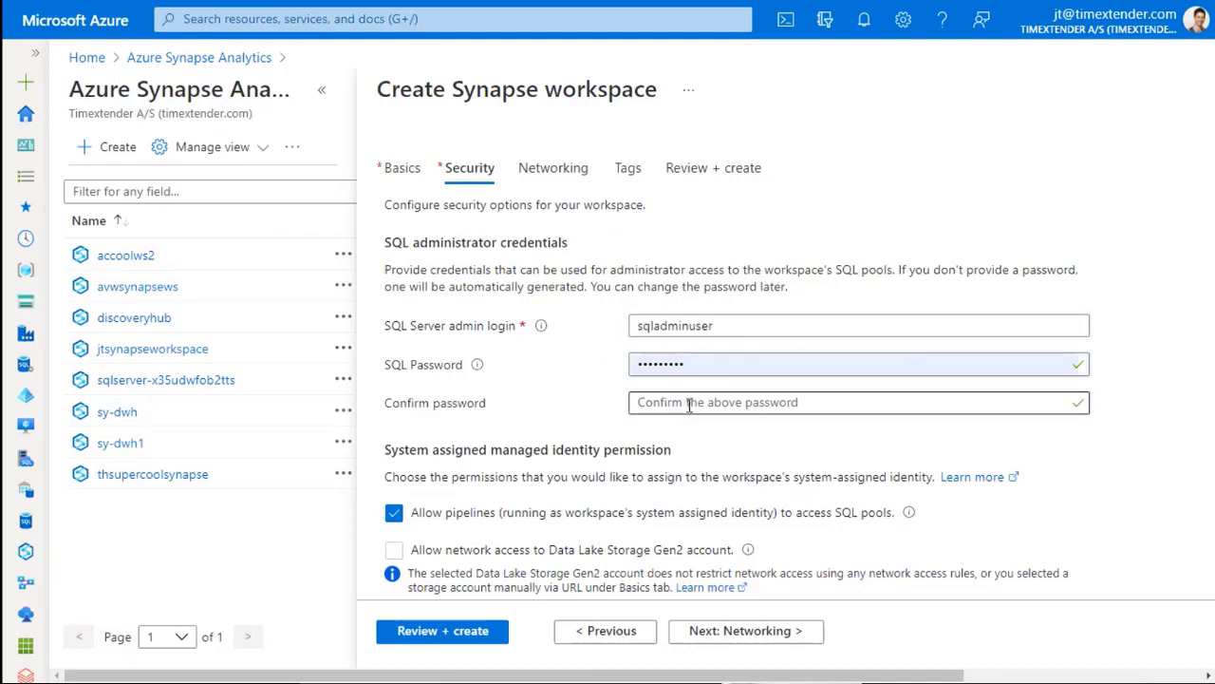
scroll(689, 404, down, 3)
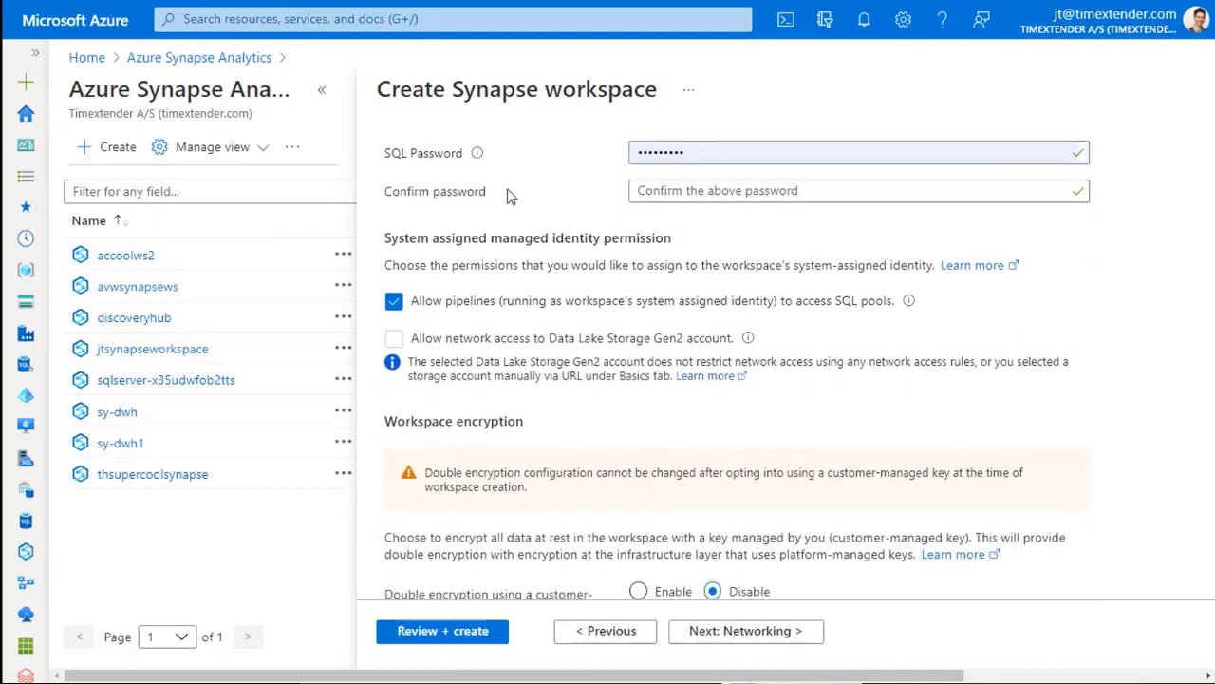
scroll(622, 356, down, 1)
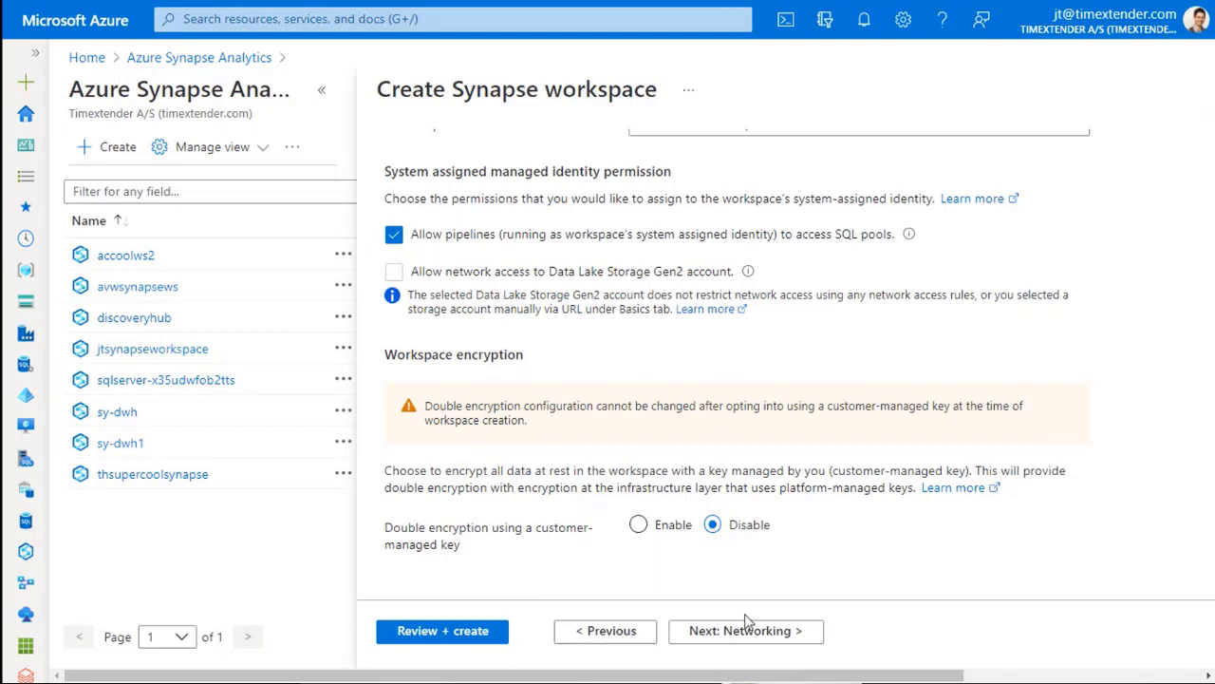
scroll(813, 523, up, 1)
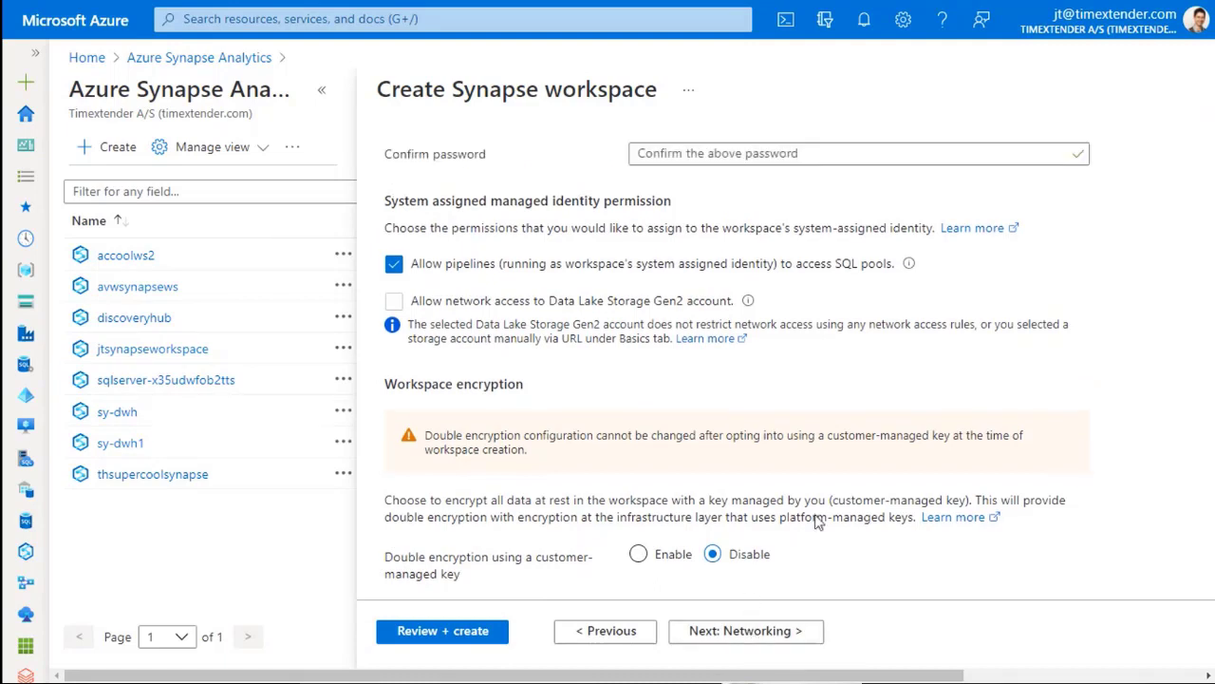
scroll(702, 474, down, 1)
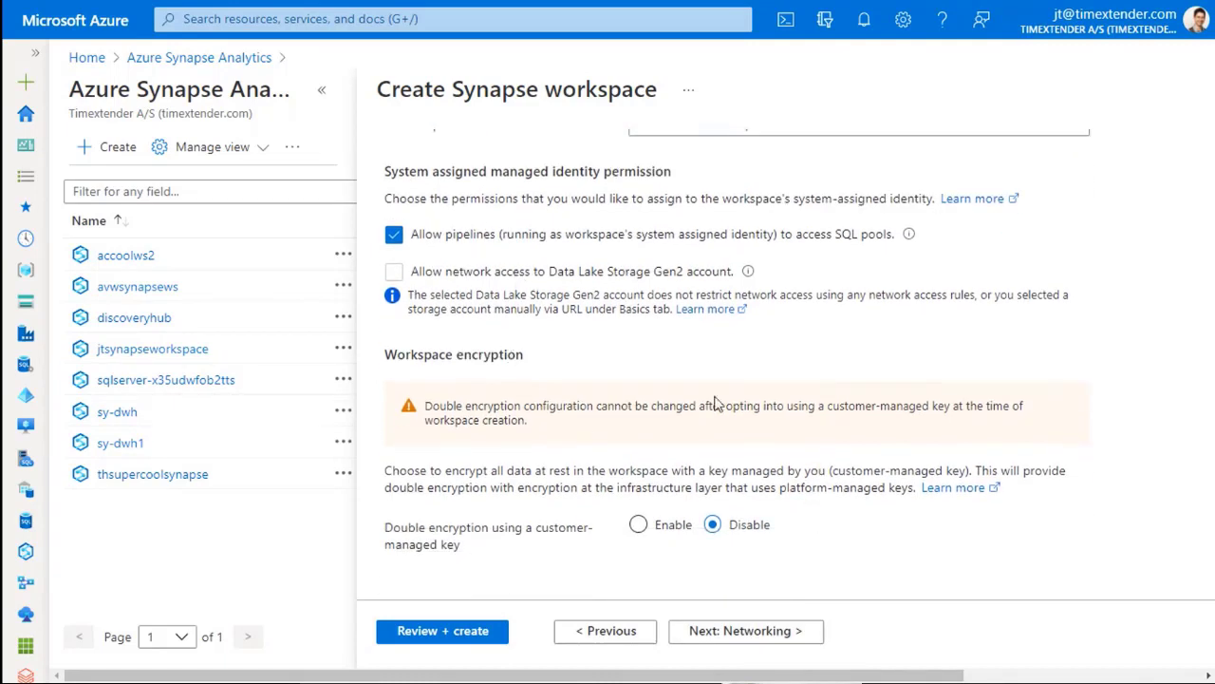
Go through the new workspace's networking and tag options and examine the final review summary
click(764, 632)
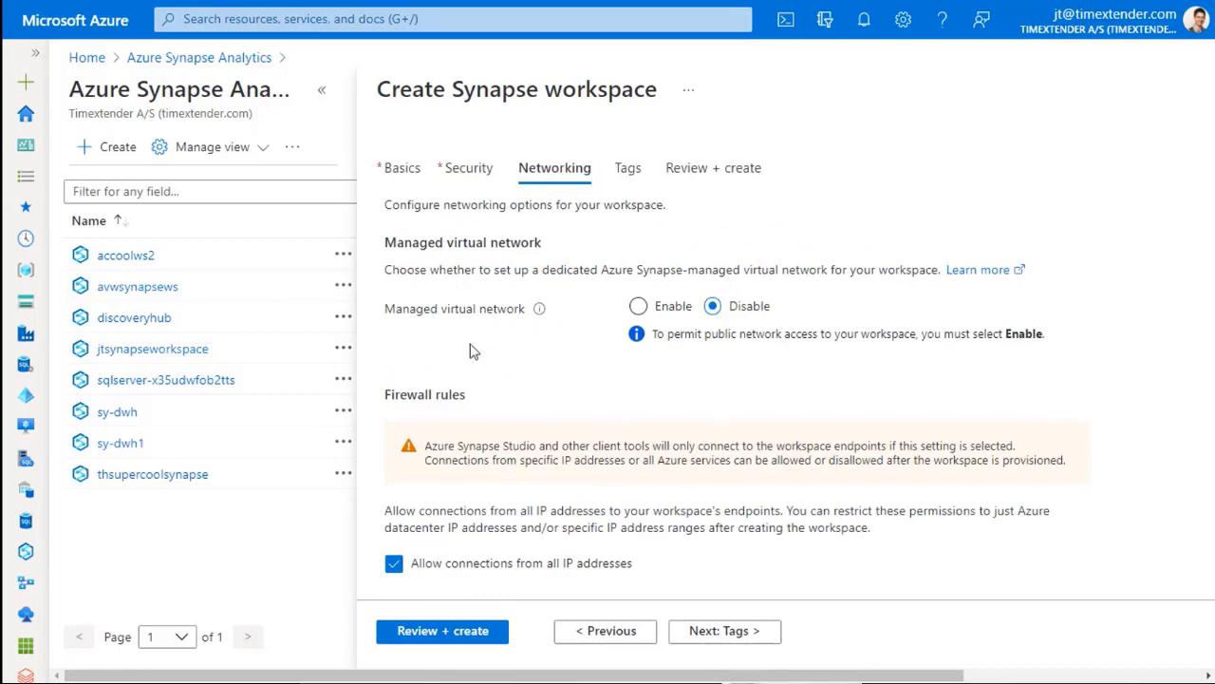
scroll(446, 318, down, 1)
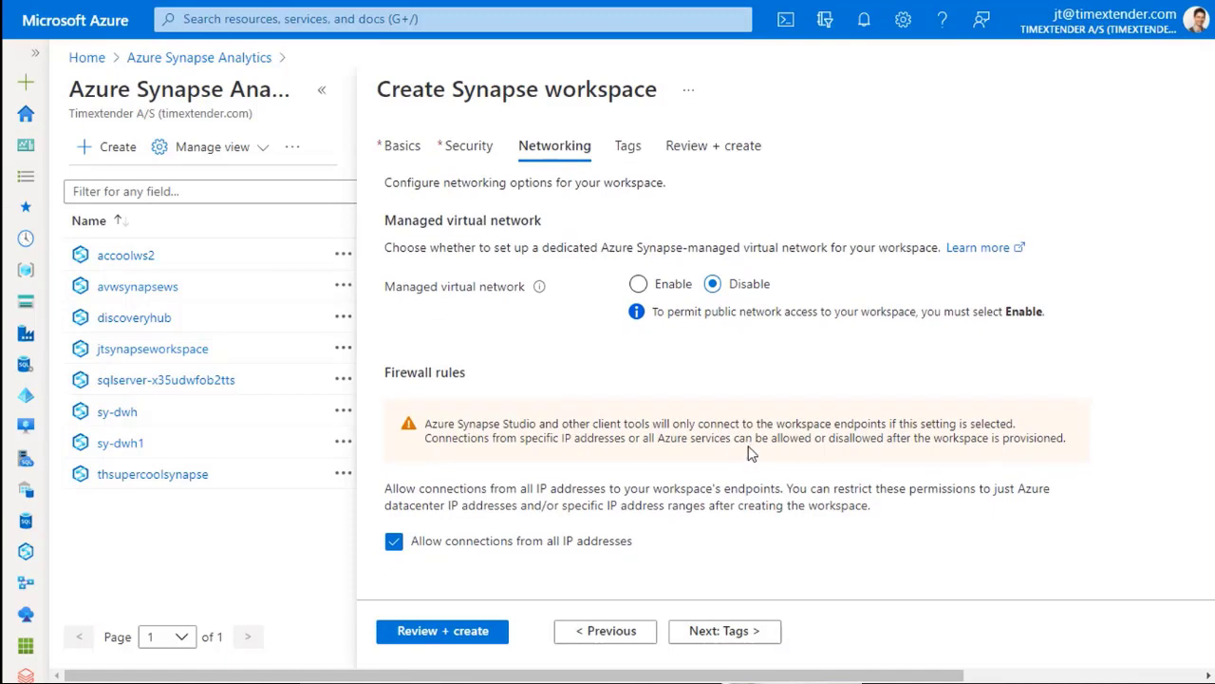
click(732, 632)
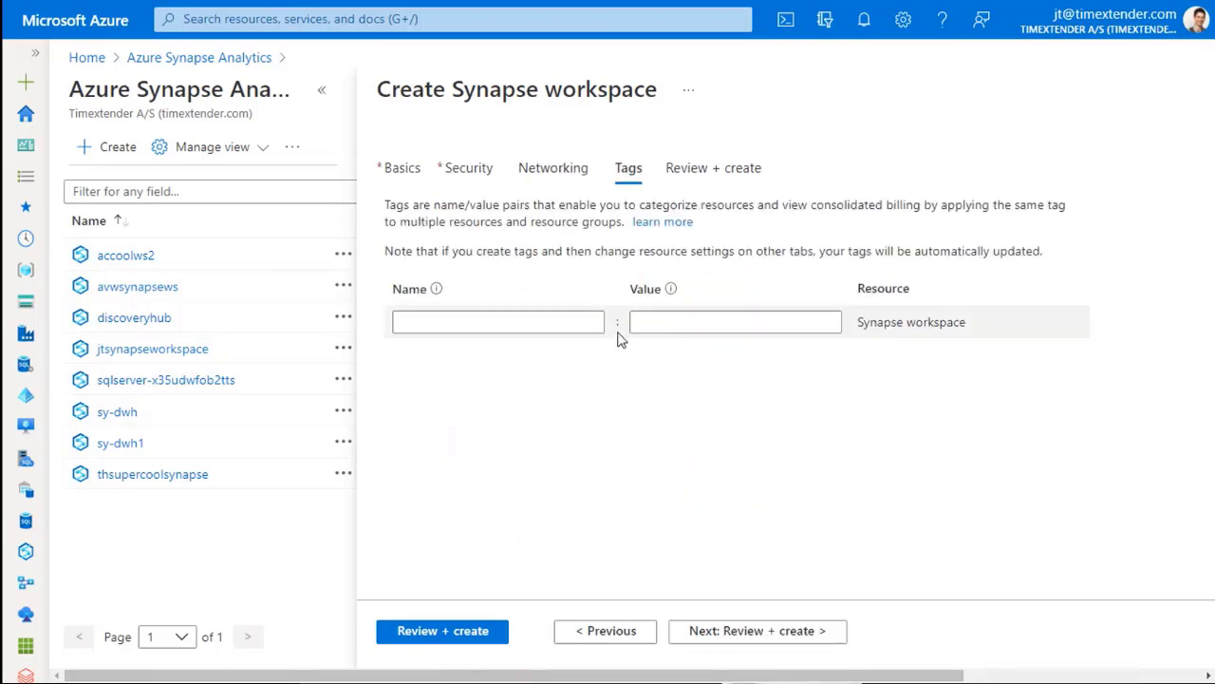
click(784, 632)
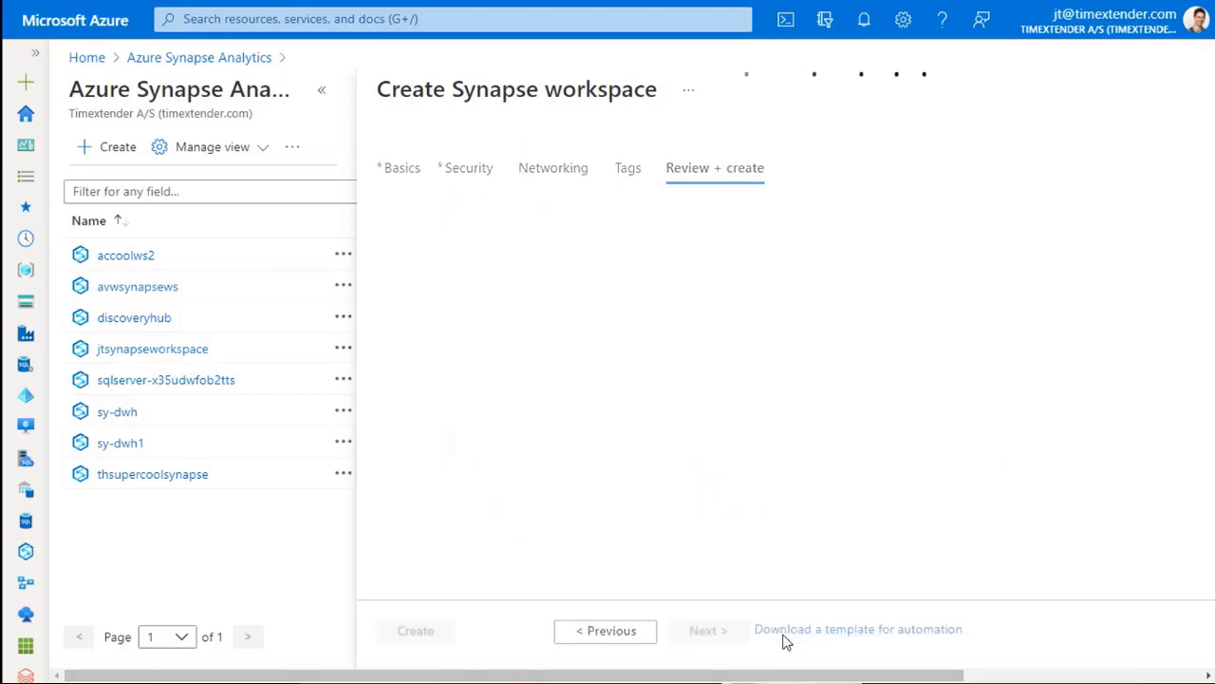
scroll(869, 496, down, 3)
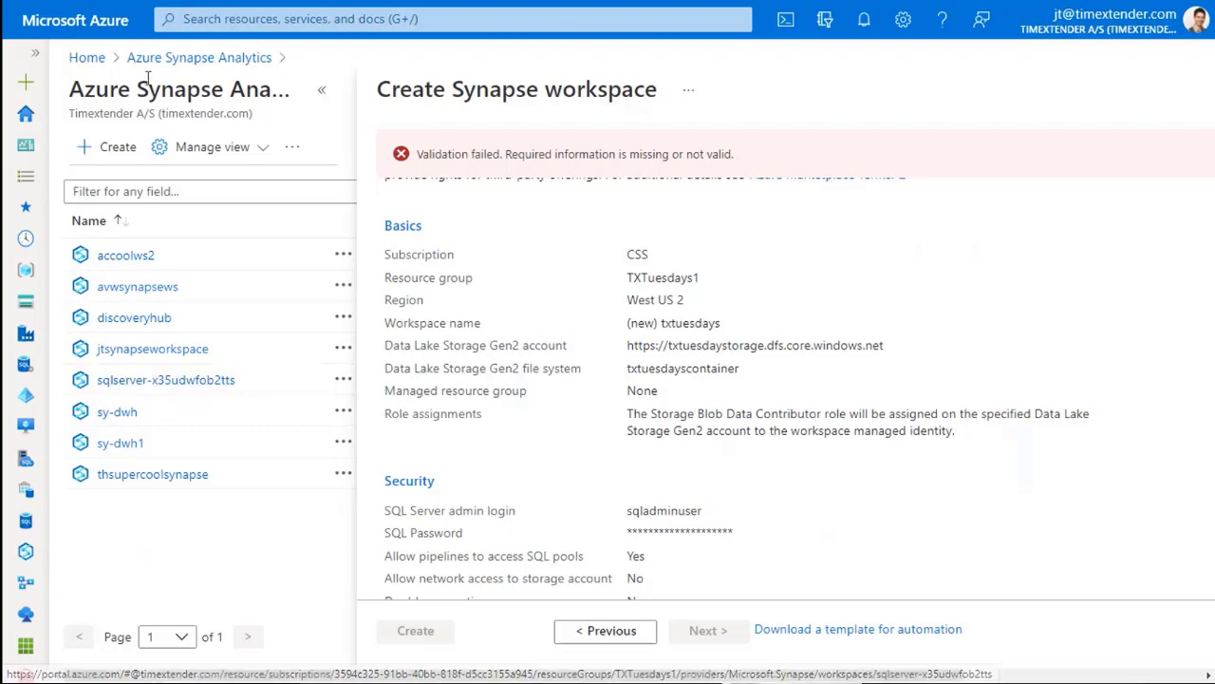
Leave the workspace creation and open the TX_SQLPool_MDW dedicated SQL pool from the TXTuesdays1 resource group
click(87, 58)
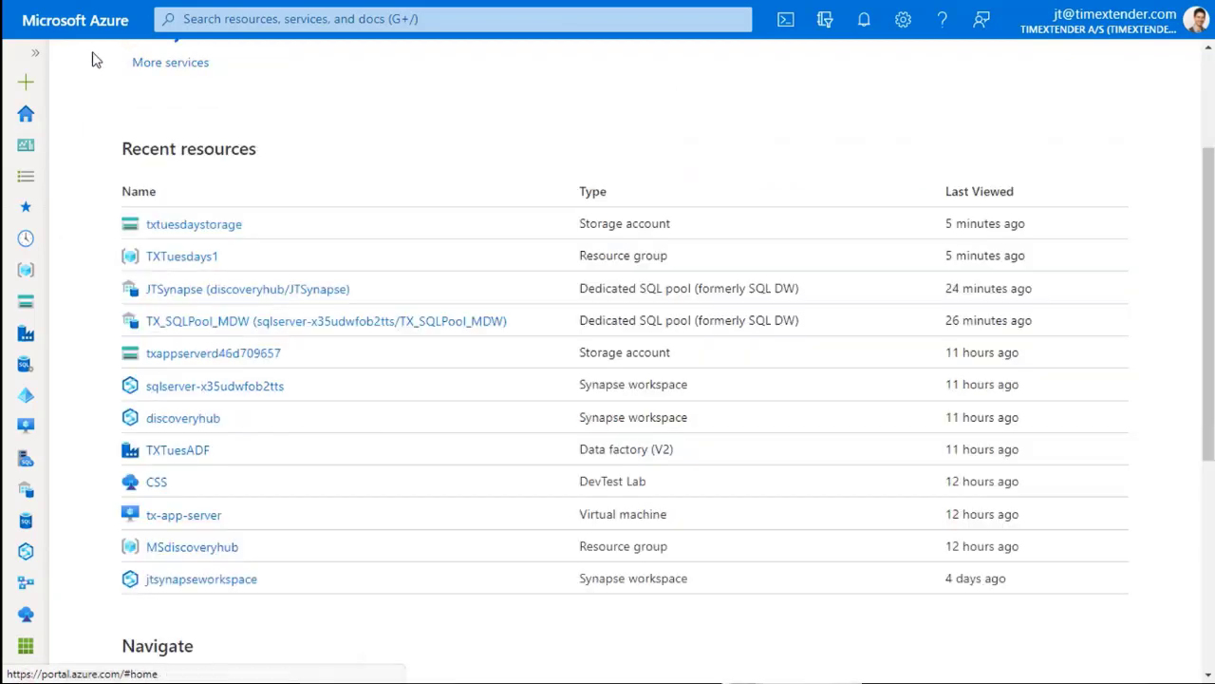
click(171, 264)
scroll(546, 475, down, 2)
scroll(551, 475, down, 3)
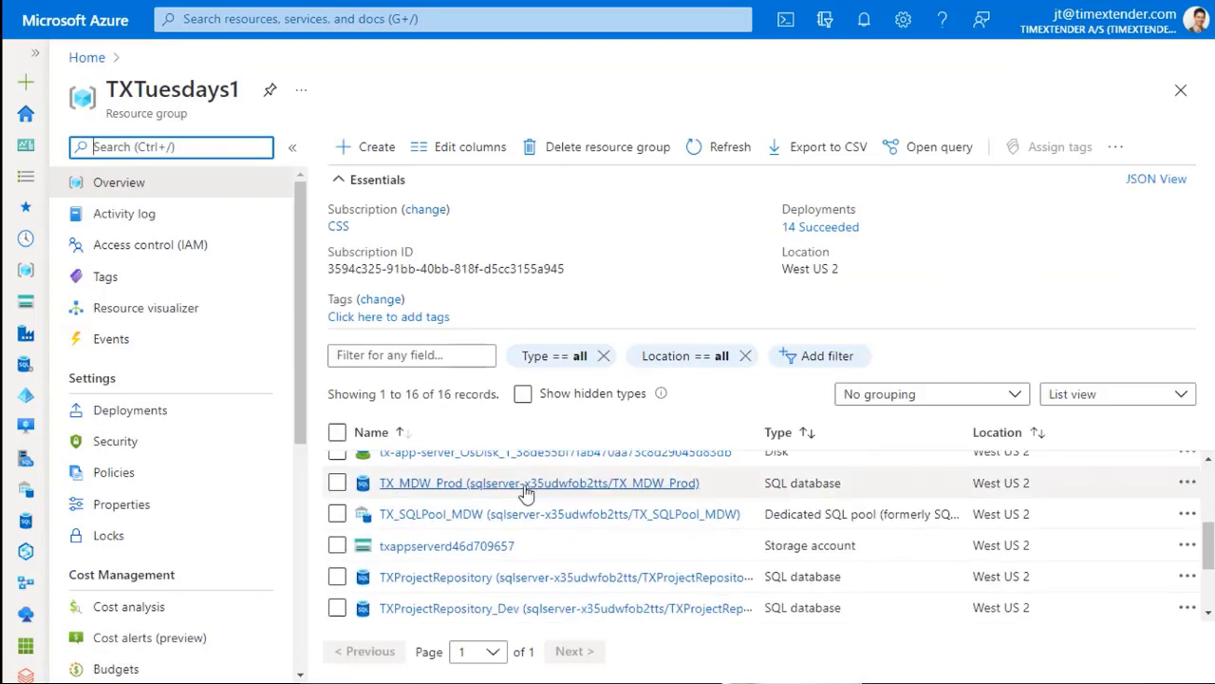
click(460, 514)
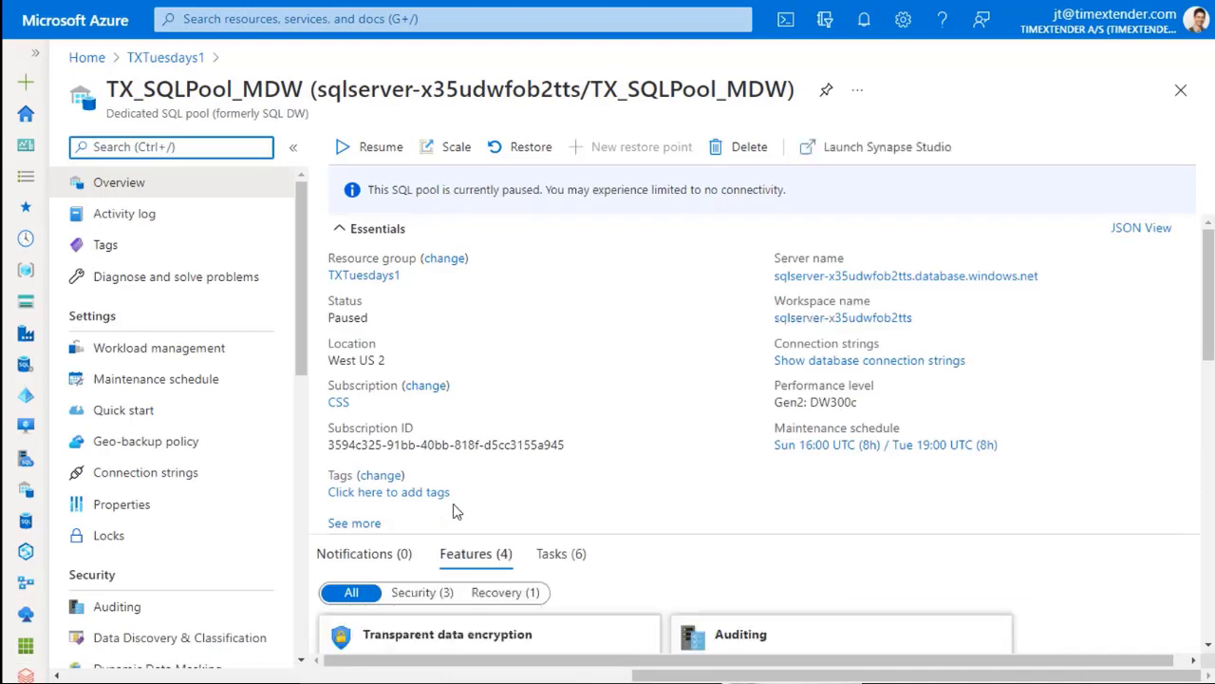
drag(107, 113, 282, 111)
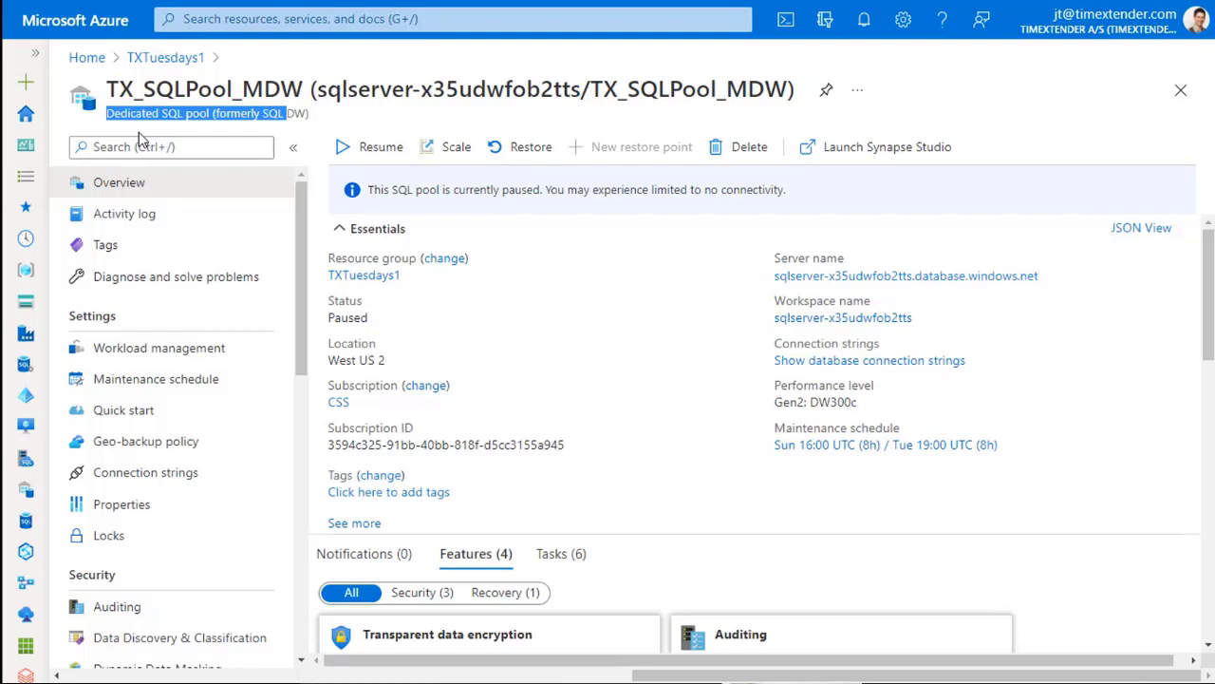
Launch Synapse Studio from the SQL pool and expand the workspace's databases in the data explorer
click(867, 149)
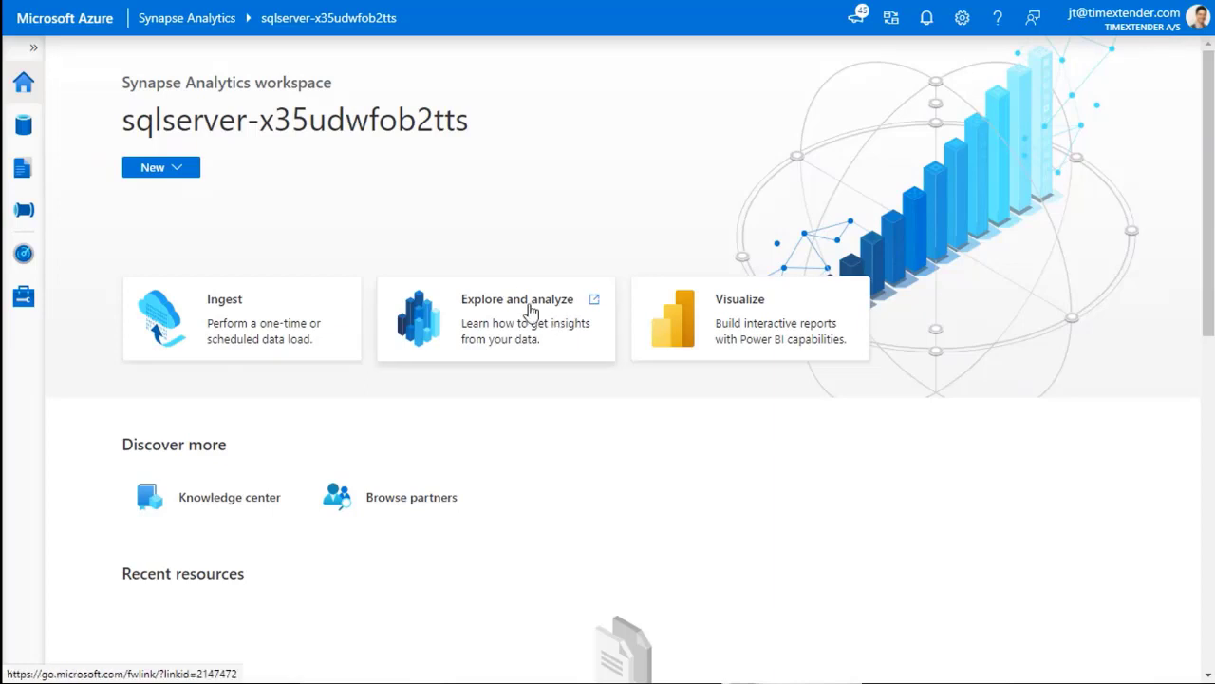
click(24, 131)
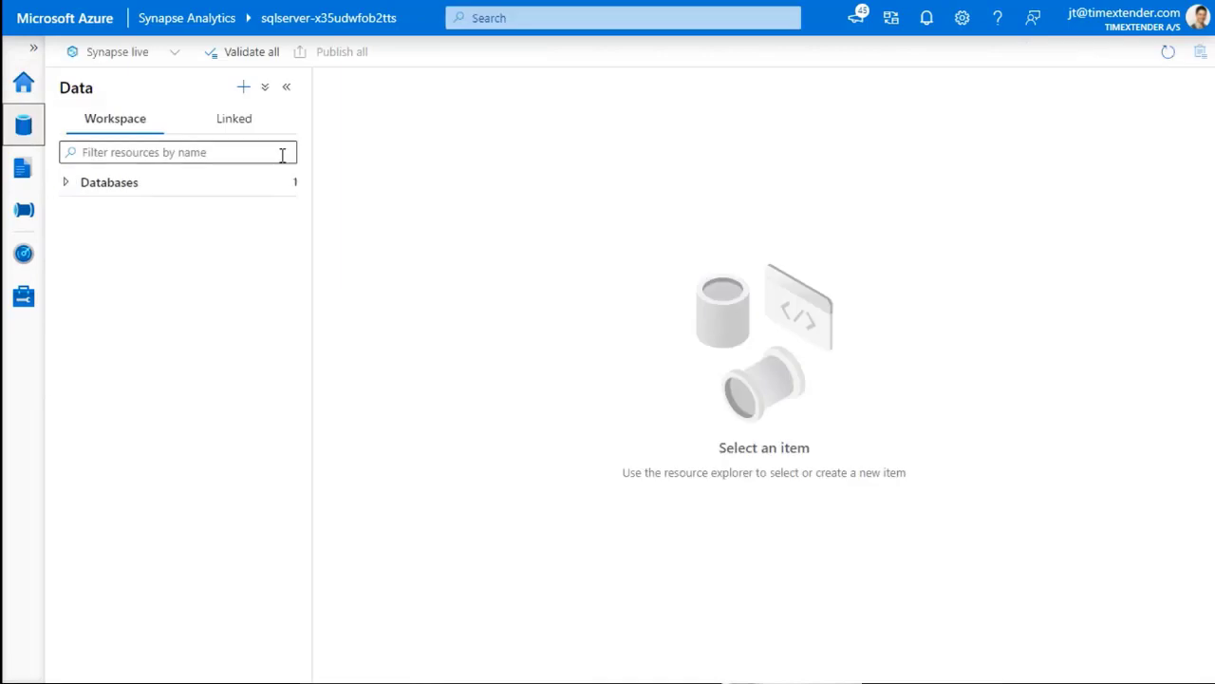
click(65, 184)
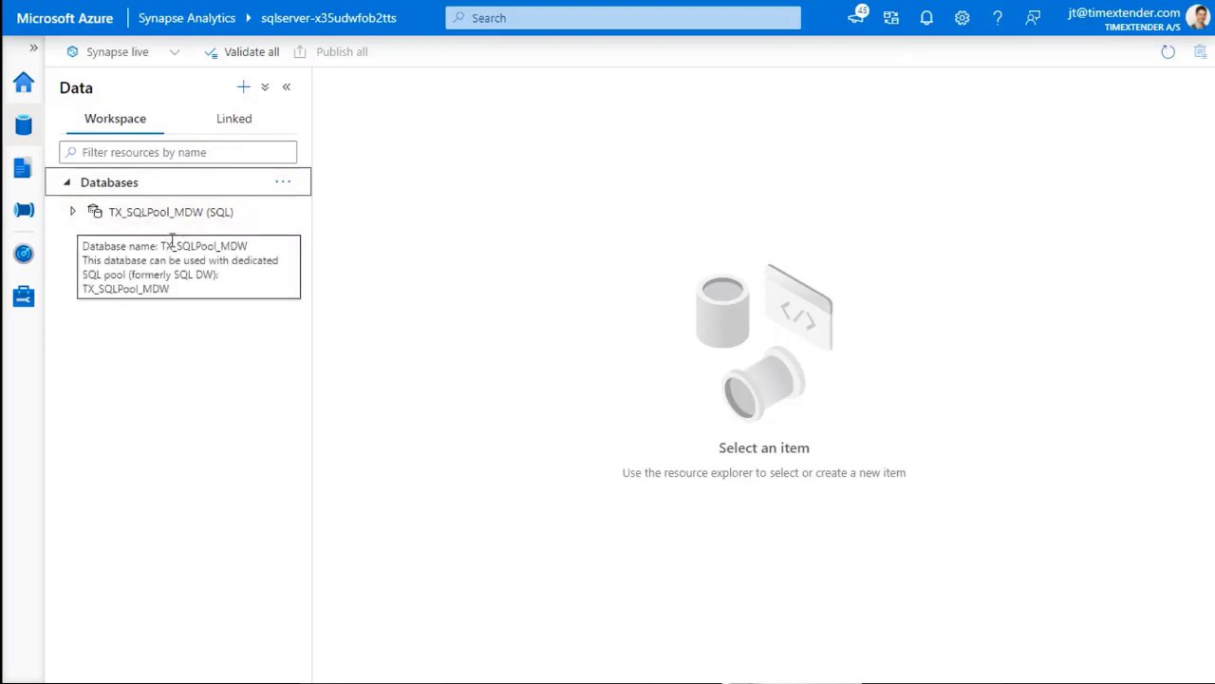
Browse the linked Azure Data Lake Storage Gen2 to txtuesdayscontainer and open its SQLServer folder
click(239, 124)
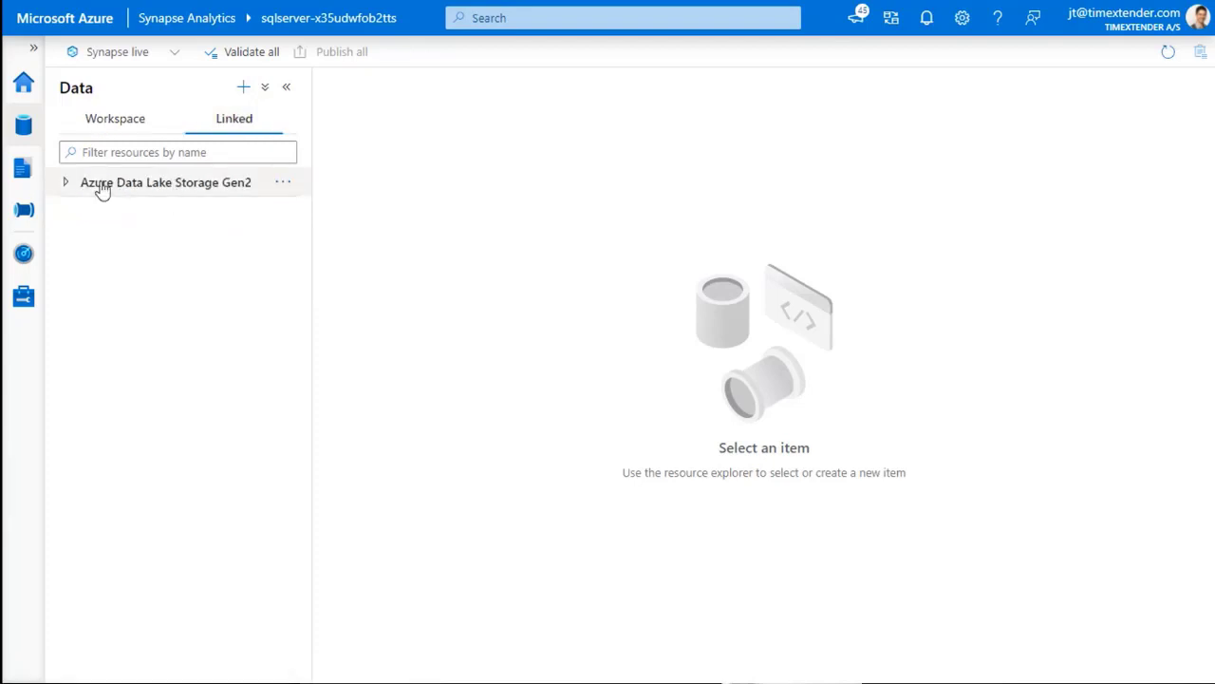
click(65, 184)
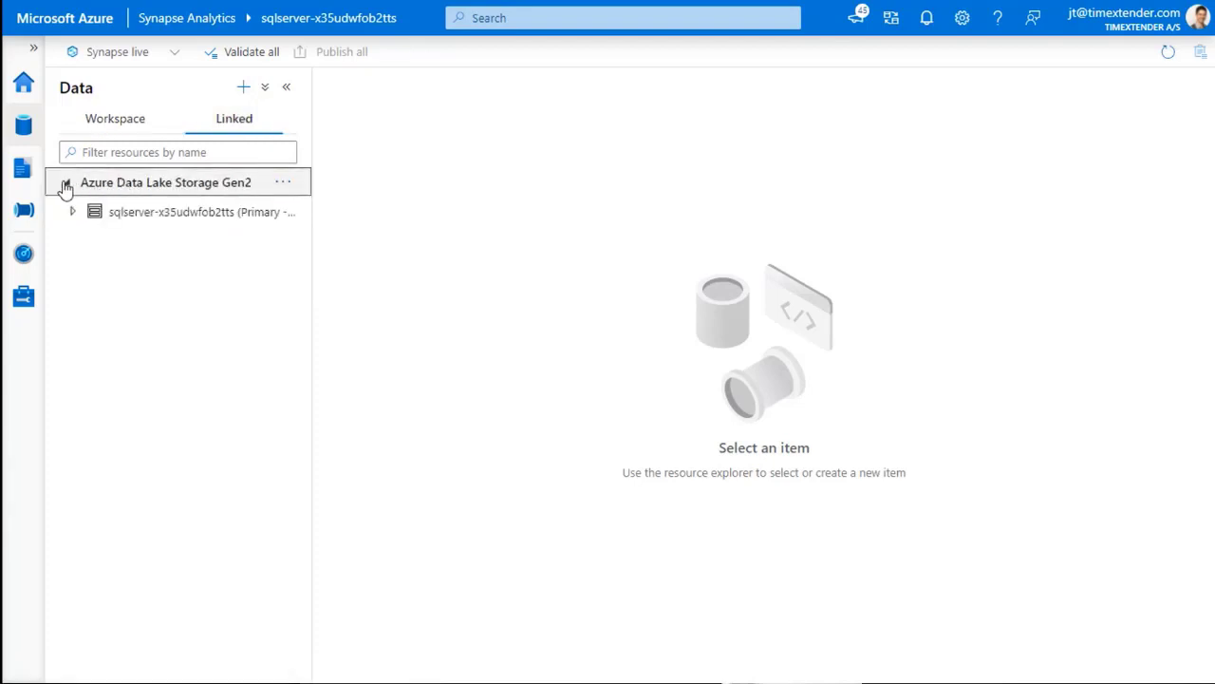
click(73, 215)
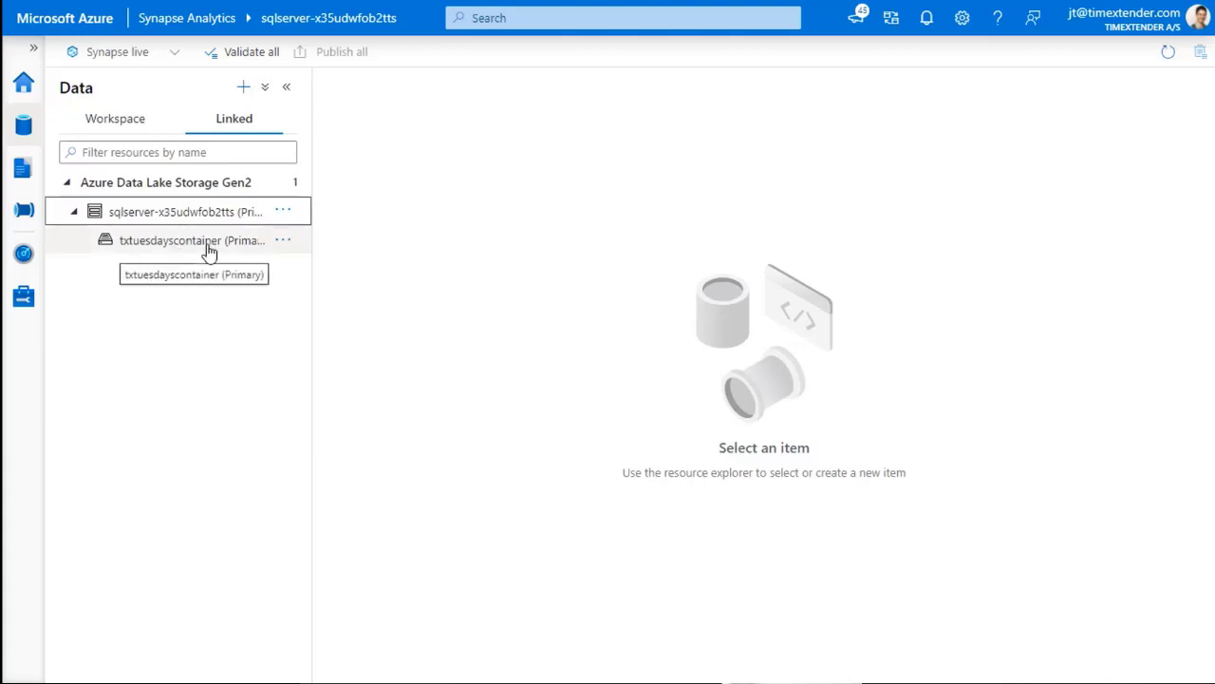
click(202, 243)
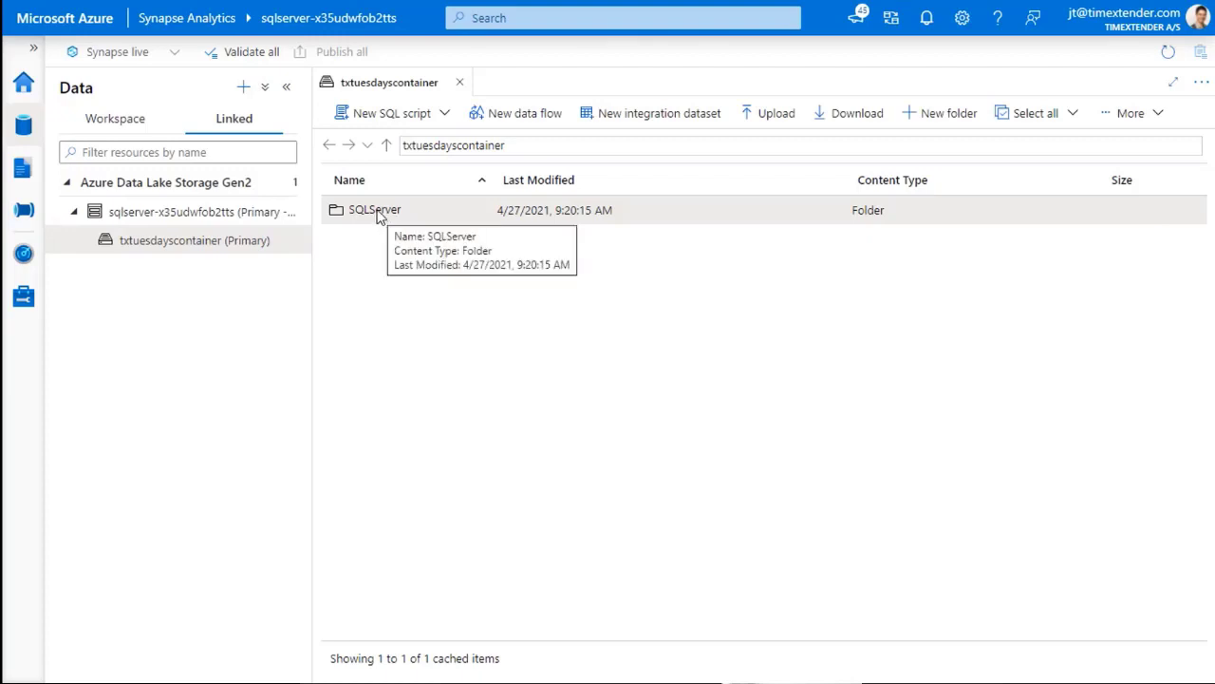
double_click(379, 213)
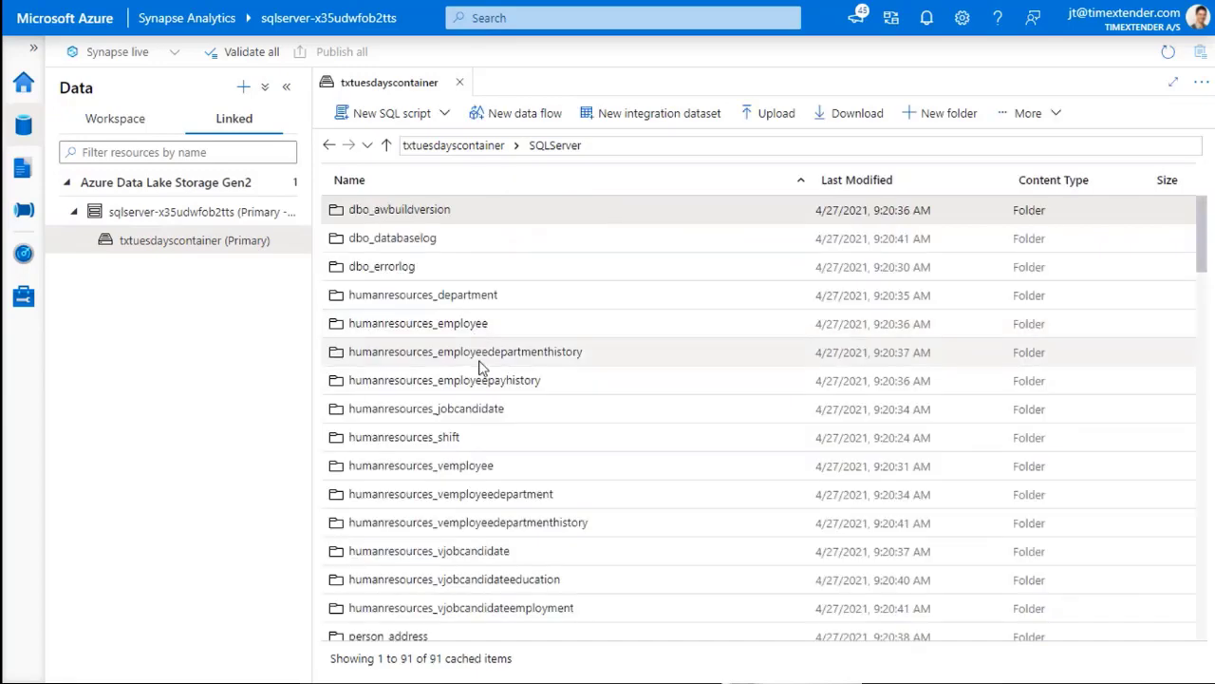
Open the DATA folder of the DATA_2021_08_17__04_55_03_0167824 load under humanresources_department
scroll(524, 228, down, 3)
scroll(525, 271, down, 3)
scroll(523, 269, up, 6)
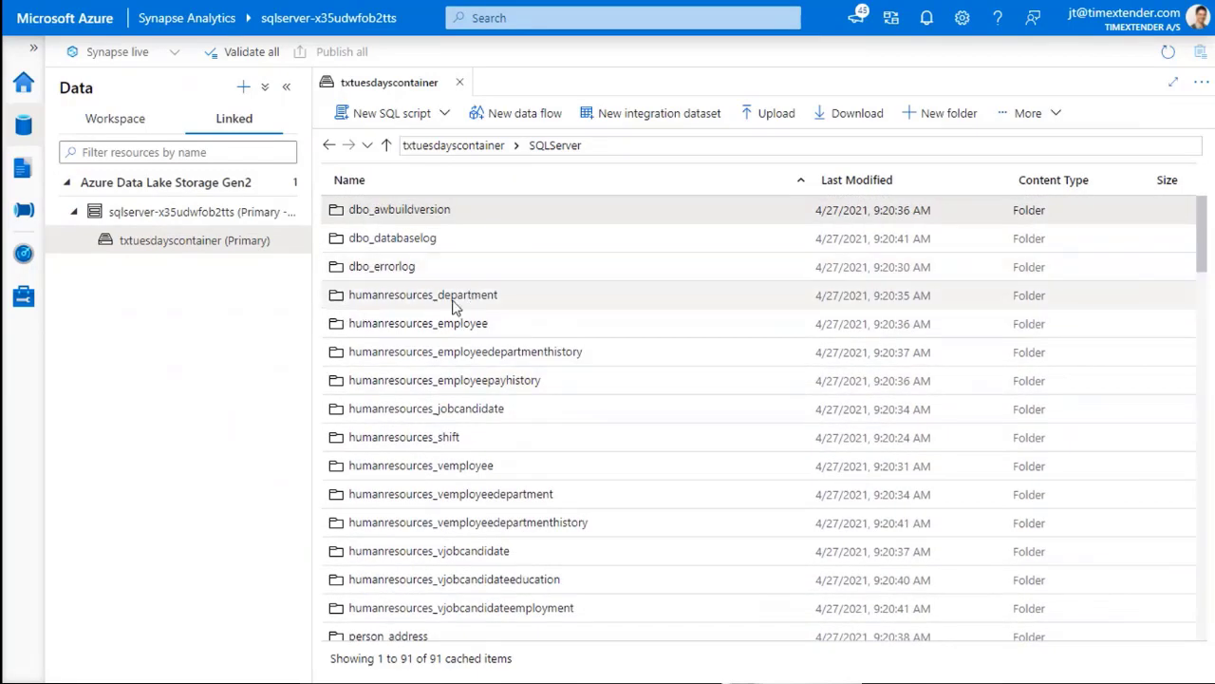
double_click(487, 299)
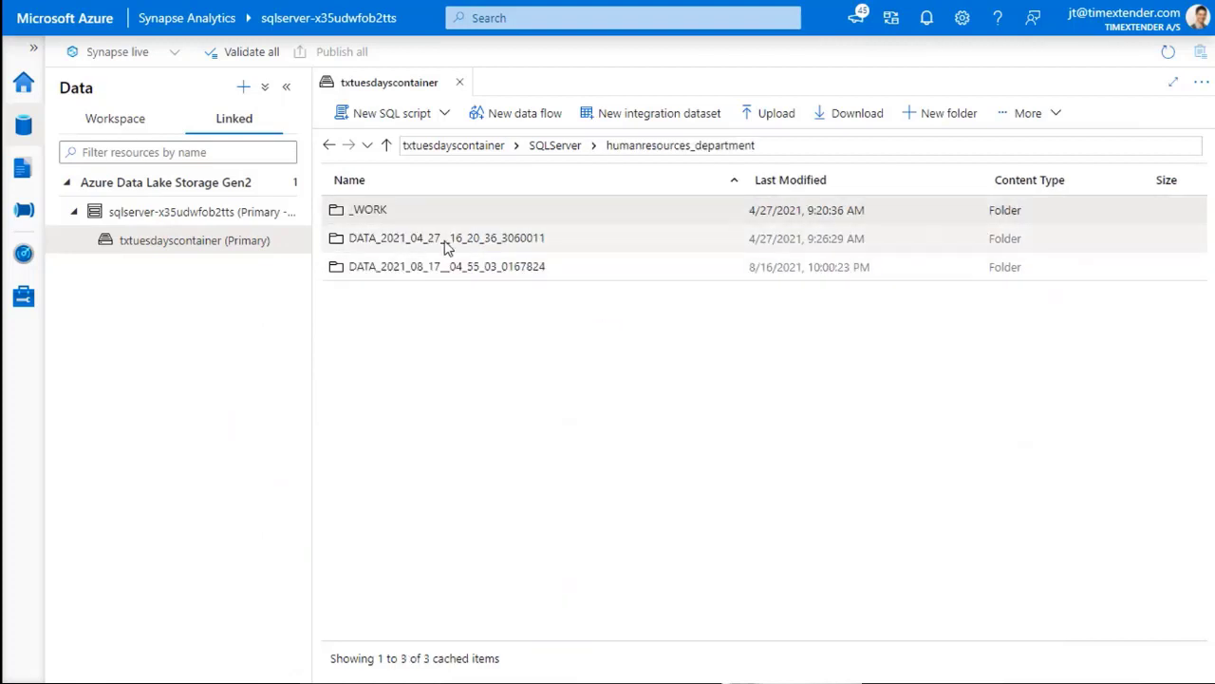
double_click(450, 272)
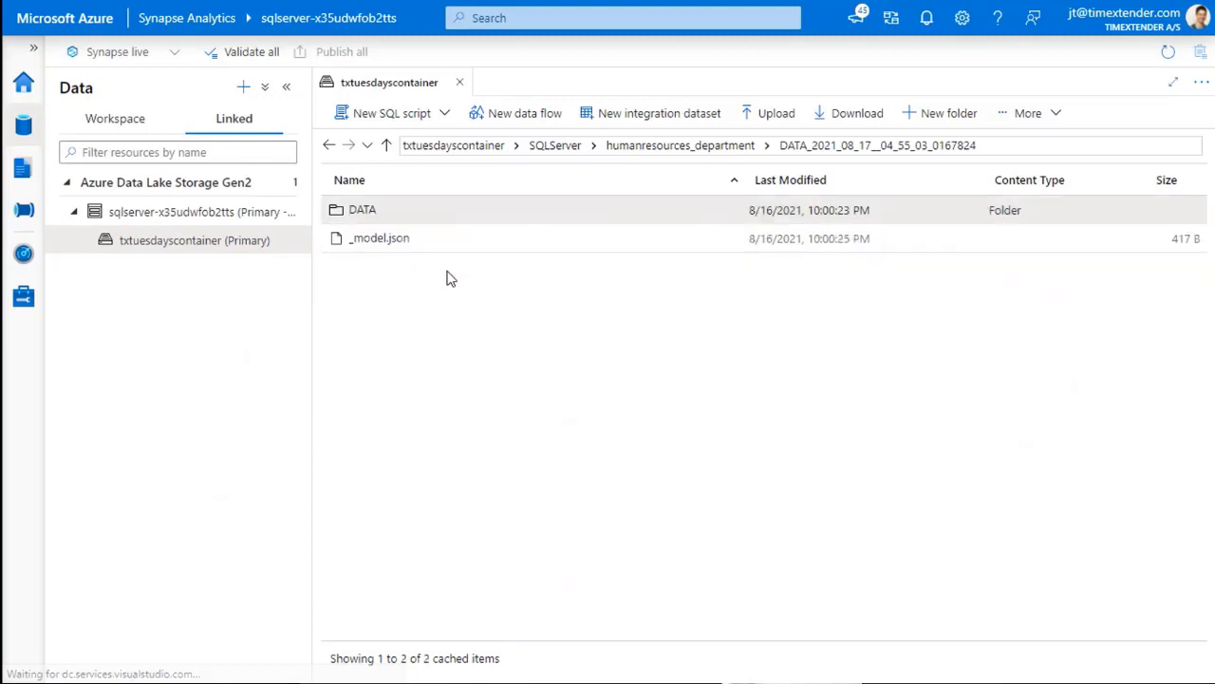
double_click(385, 210)
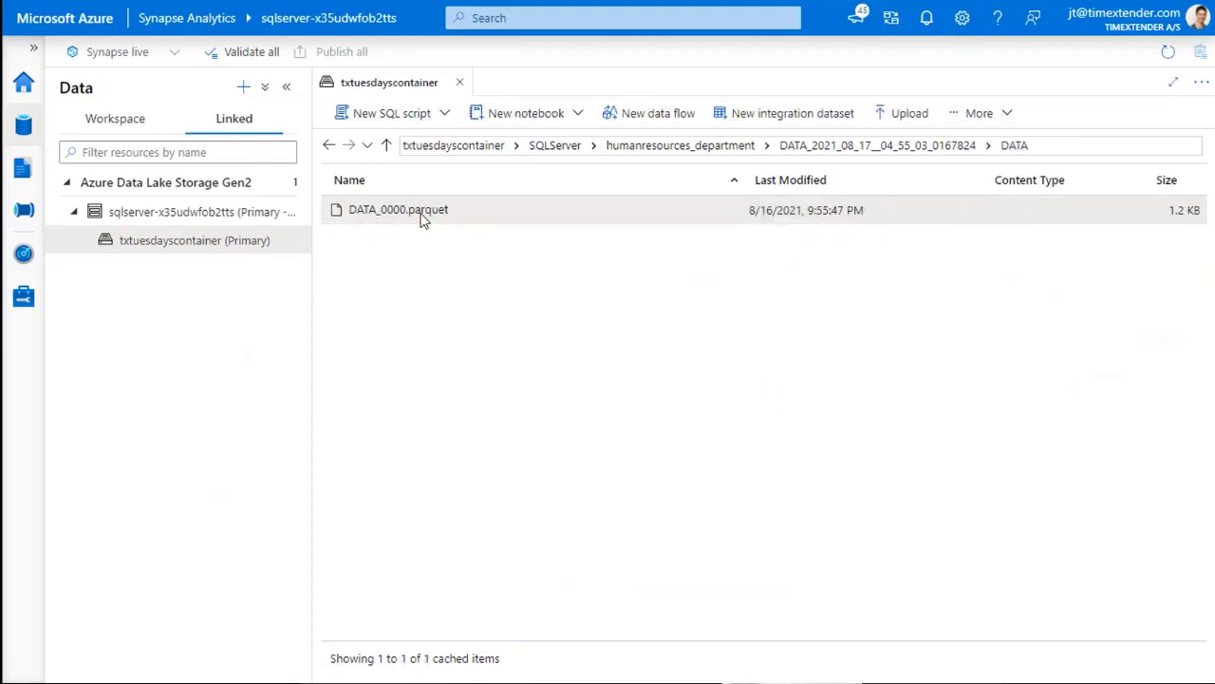
Generate a new SQL script that selects the top 100 rows from DATA_0000.parquet
right_click(403, 212)
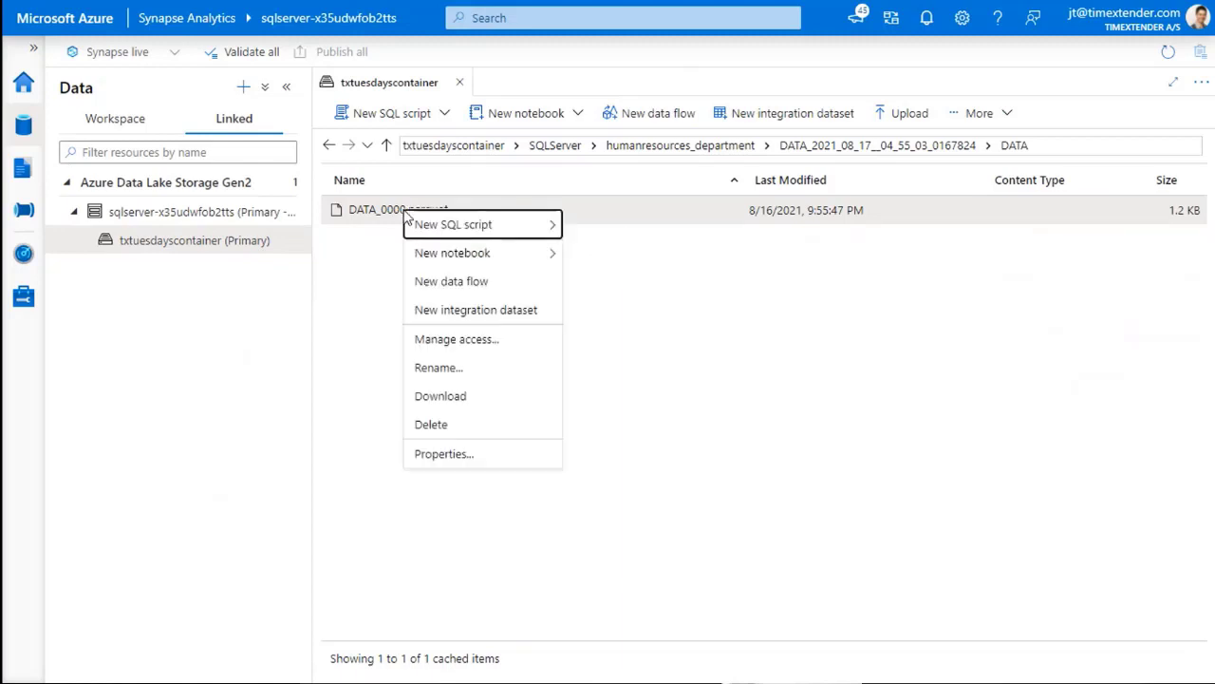
mouse_move(497, 228)
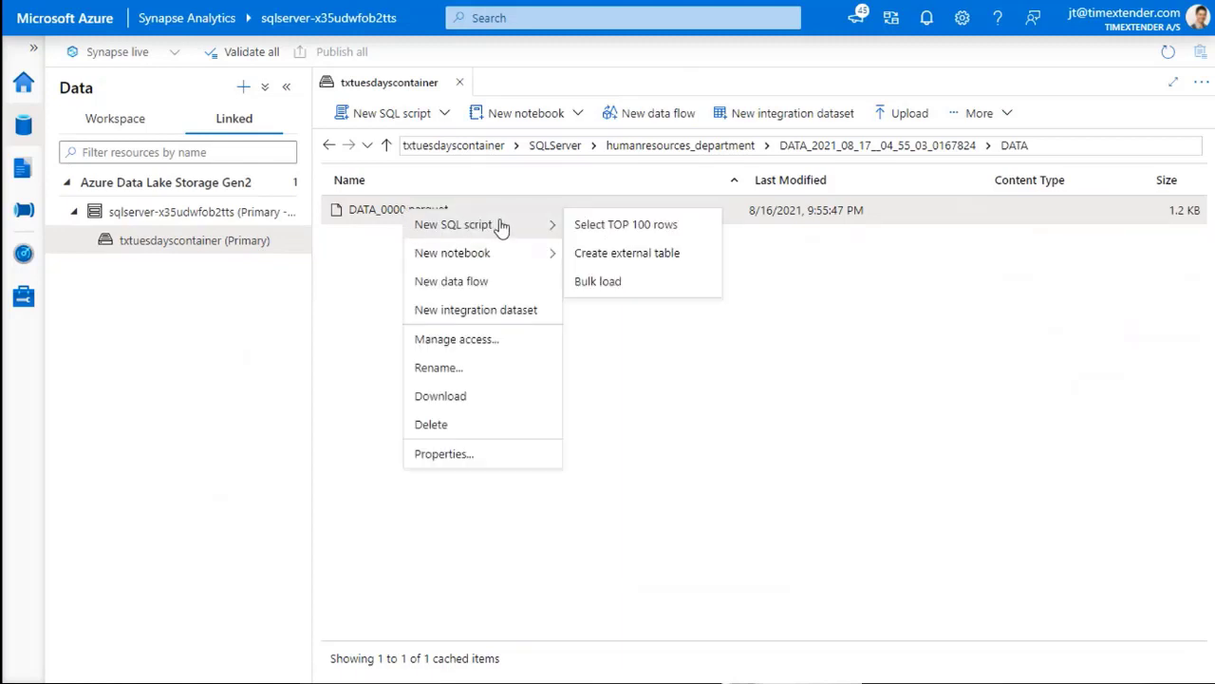
click(661, 228)
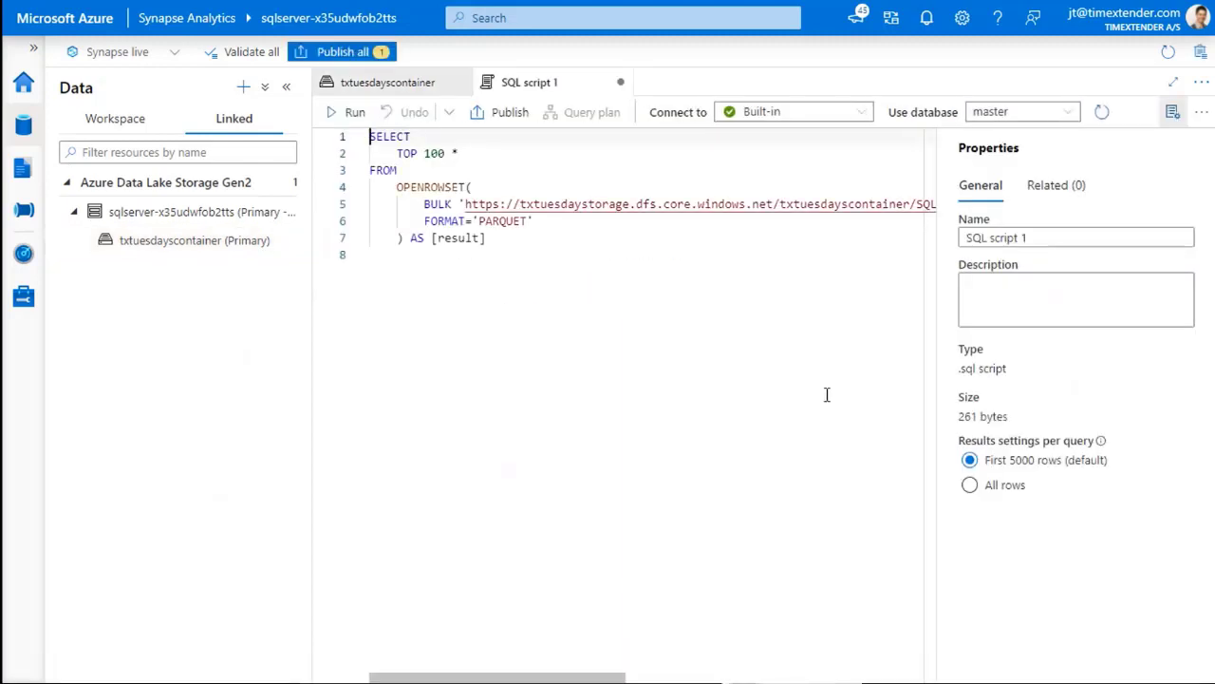
Run the generated script and look through the returned department rows
click(342, 112)
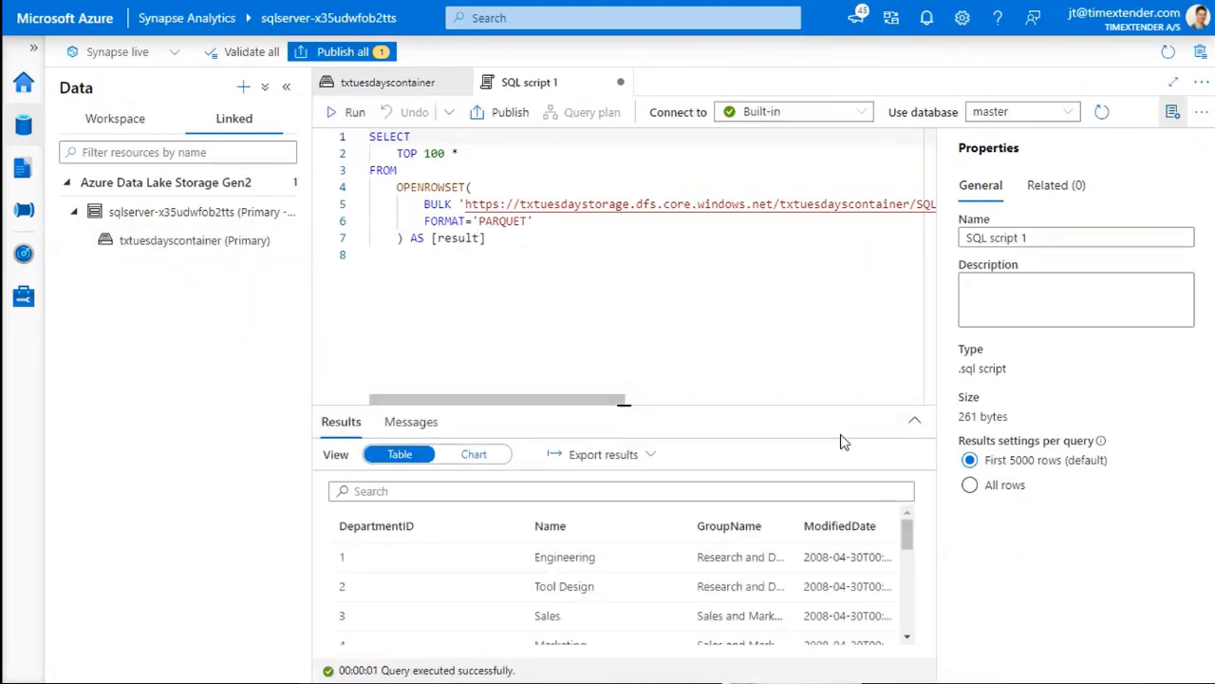
drag(623, 407, 624, 285)
scroll(780, 541, down, 5)
scroll(781, 541, up, 5)
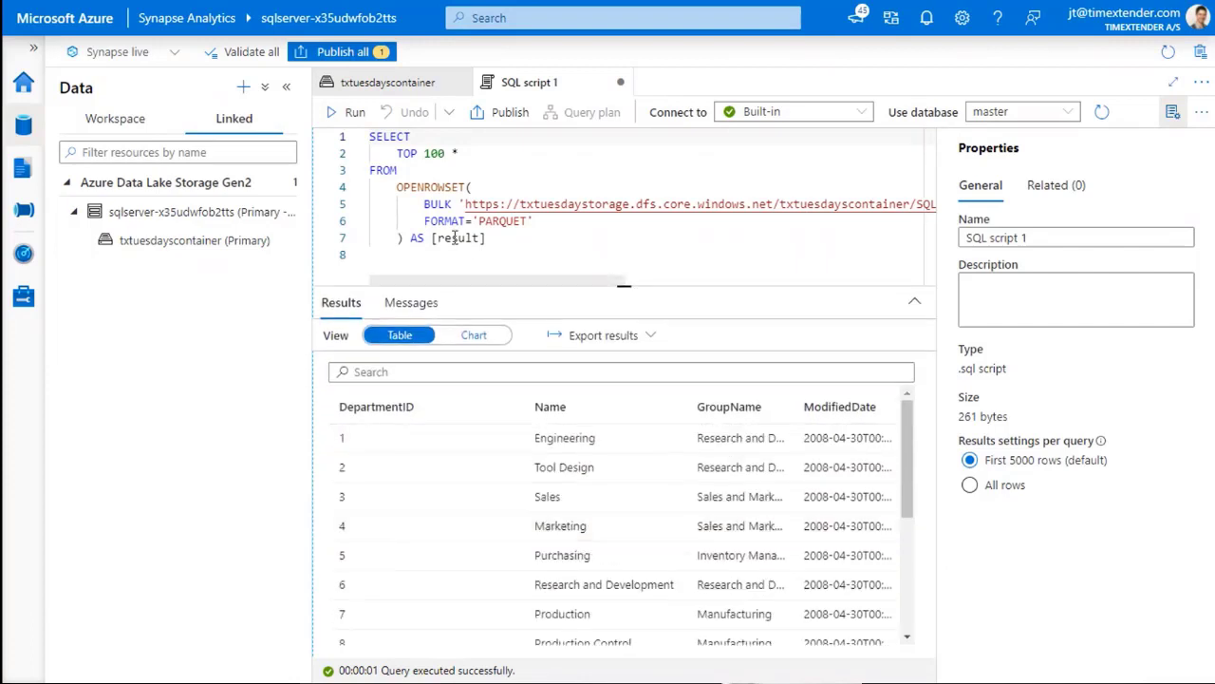
drag(624, 289, 615, 401)
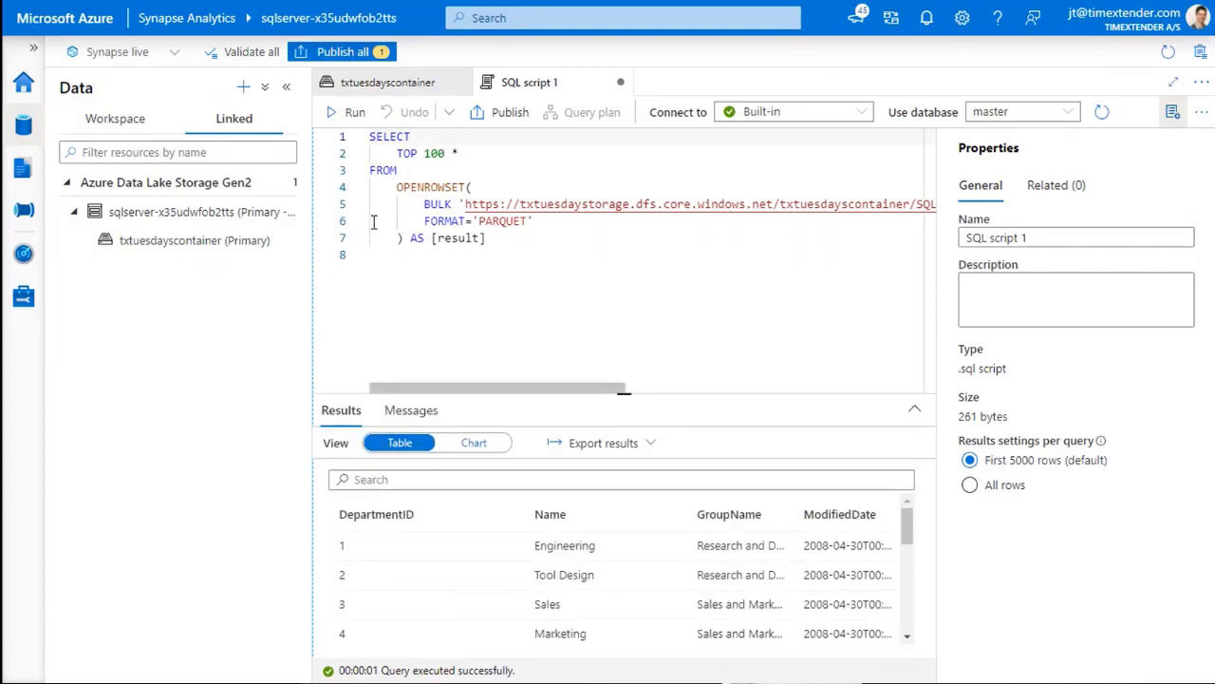
Review the script's SELECT TOP 100 and OPENROWSET parts, and copy the whole query
drag(370, 137, 483, 162)
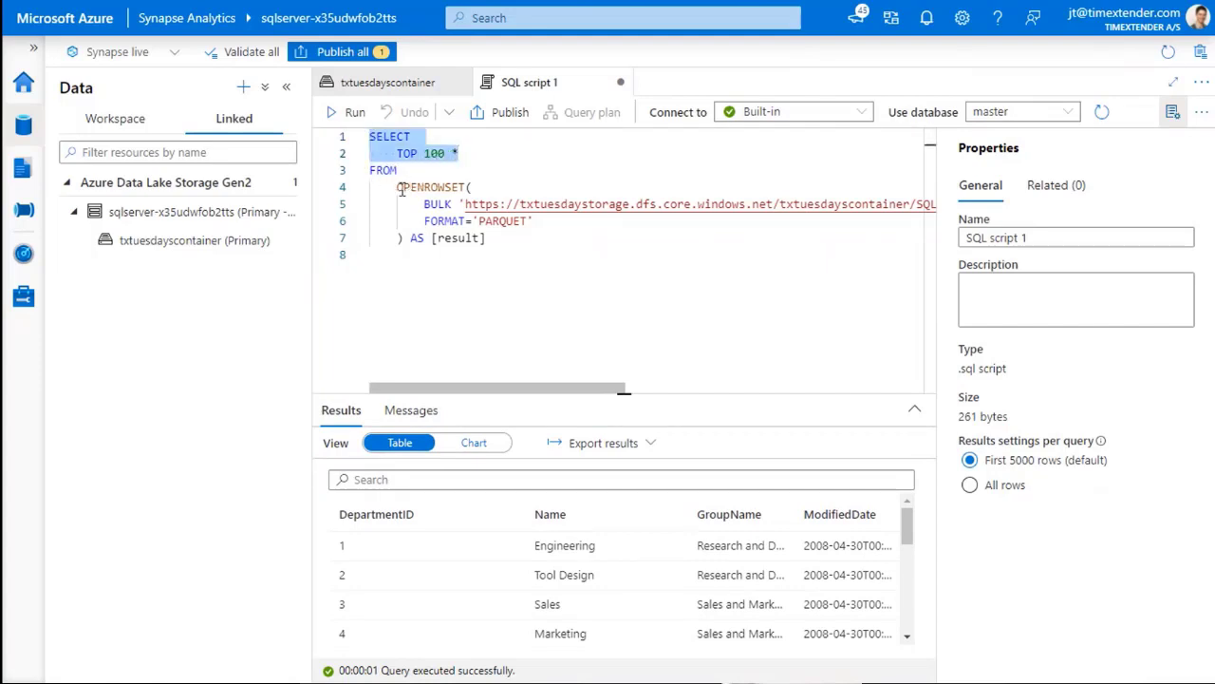
drag(398, 187, 552, 226)
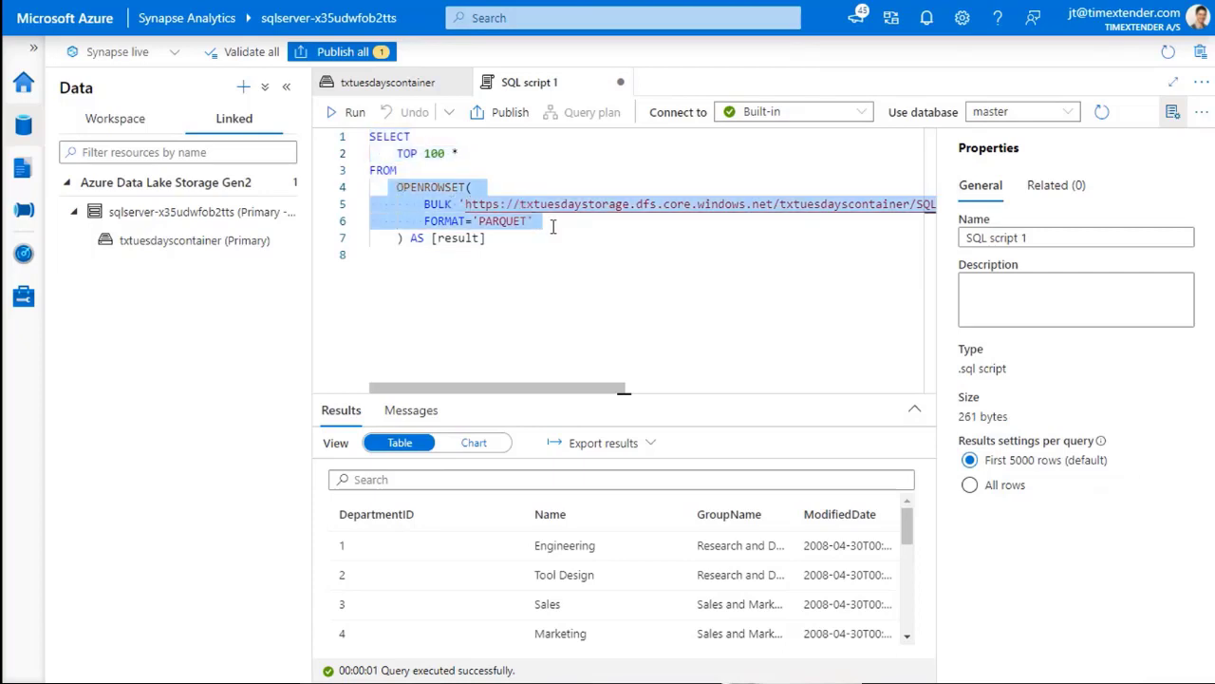
drag(576, 389, 502, 364)
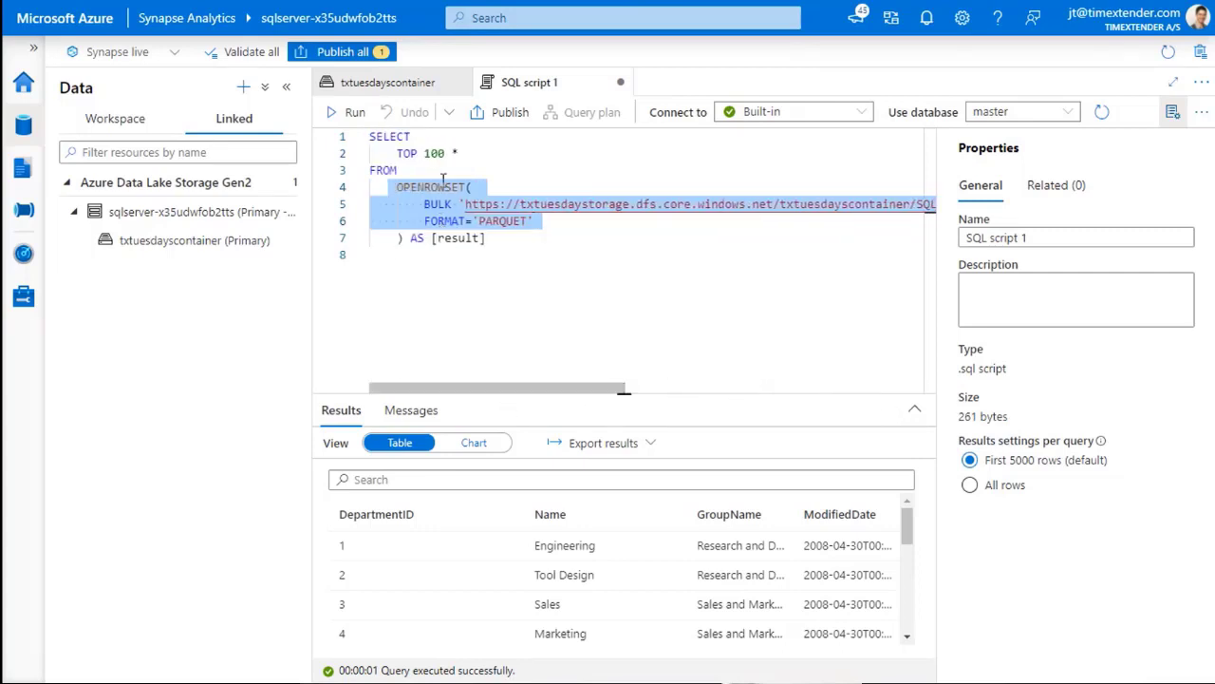
click(508, 238)
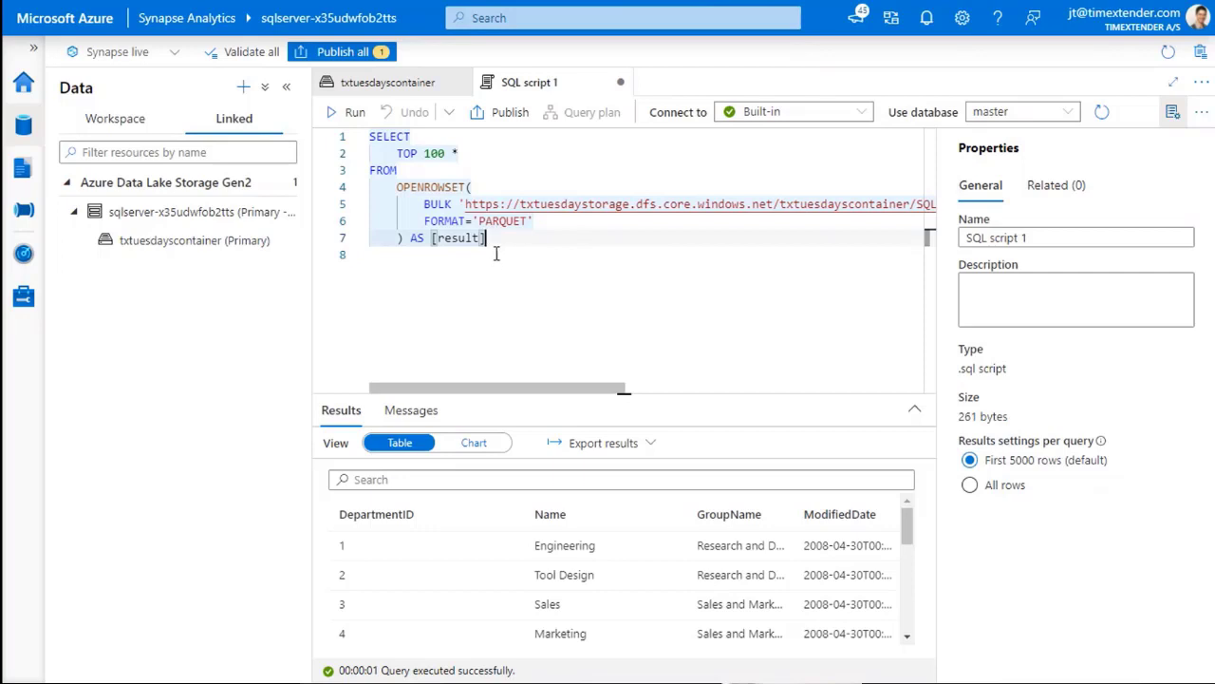
key(ctrl+a)
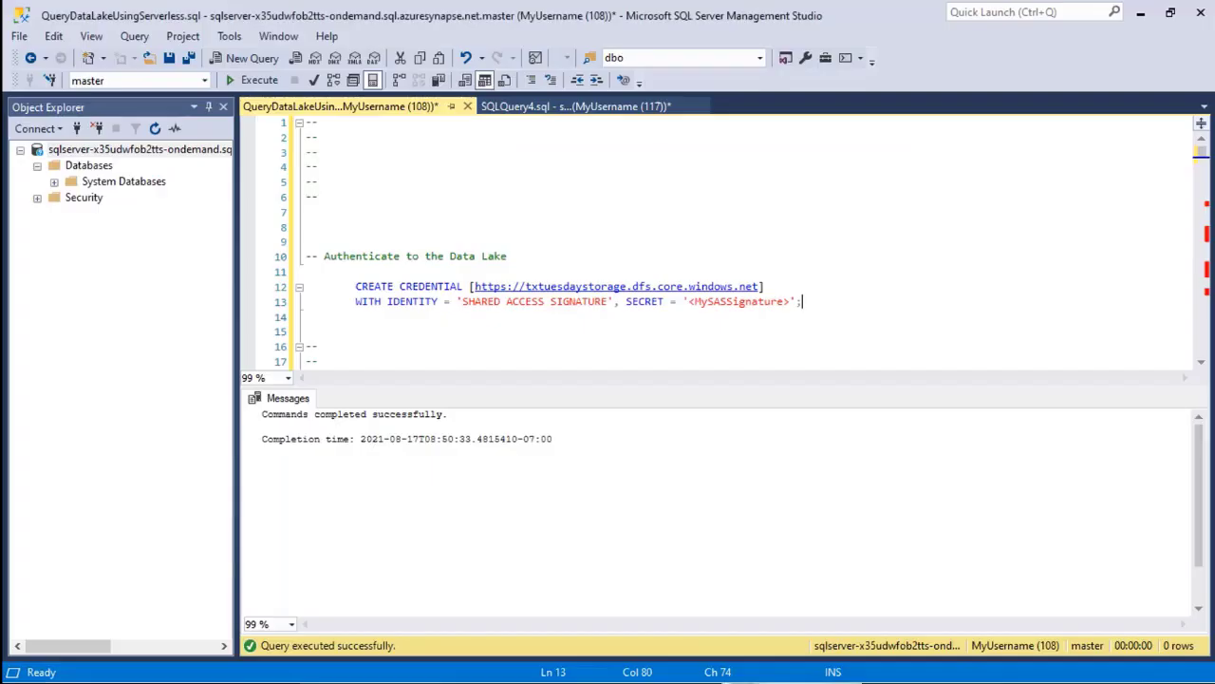
In SQL Server Management Studio, replace the statement under "1. Query a File" with the copied query and indent it by two levels
scroll(535, 221, down, 11)
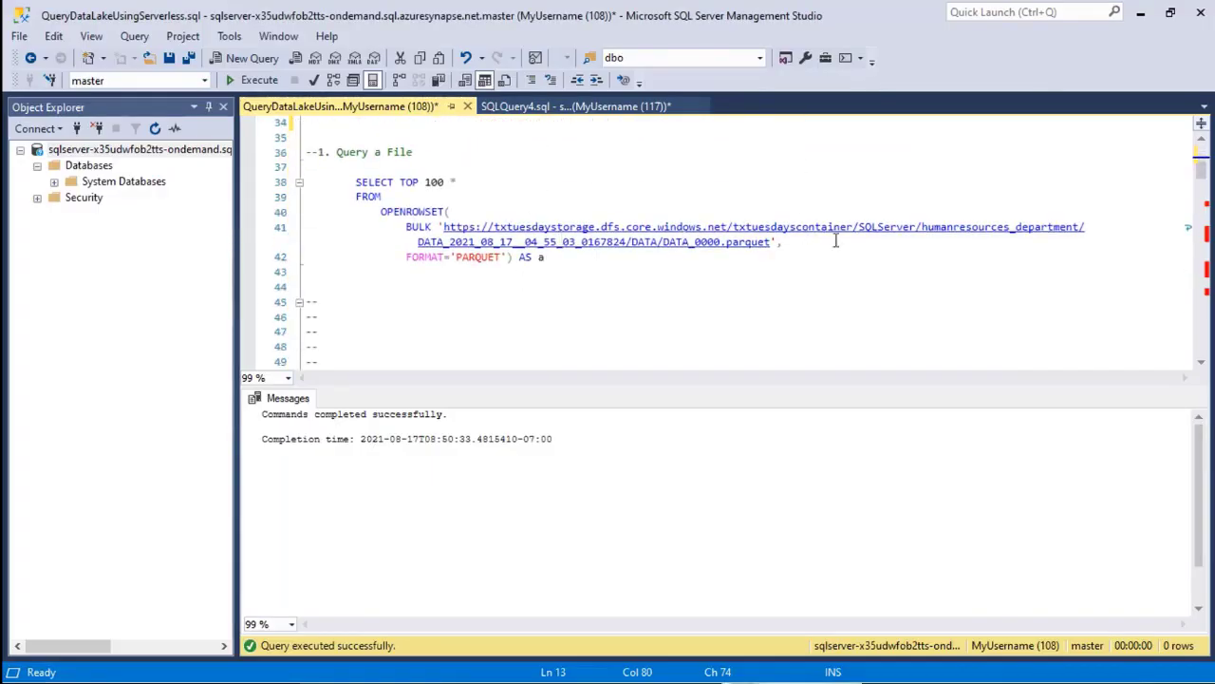
drag(549, 257, 300, 183)
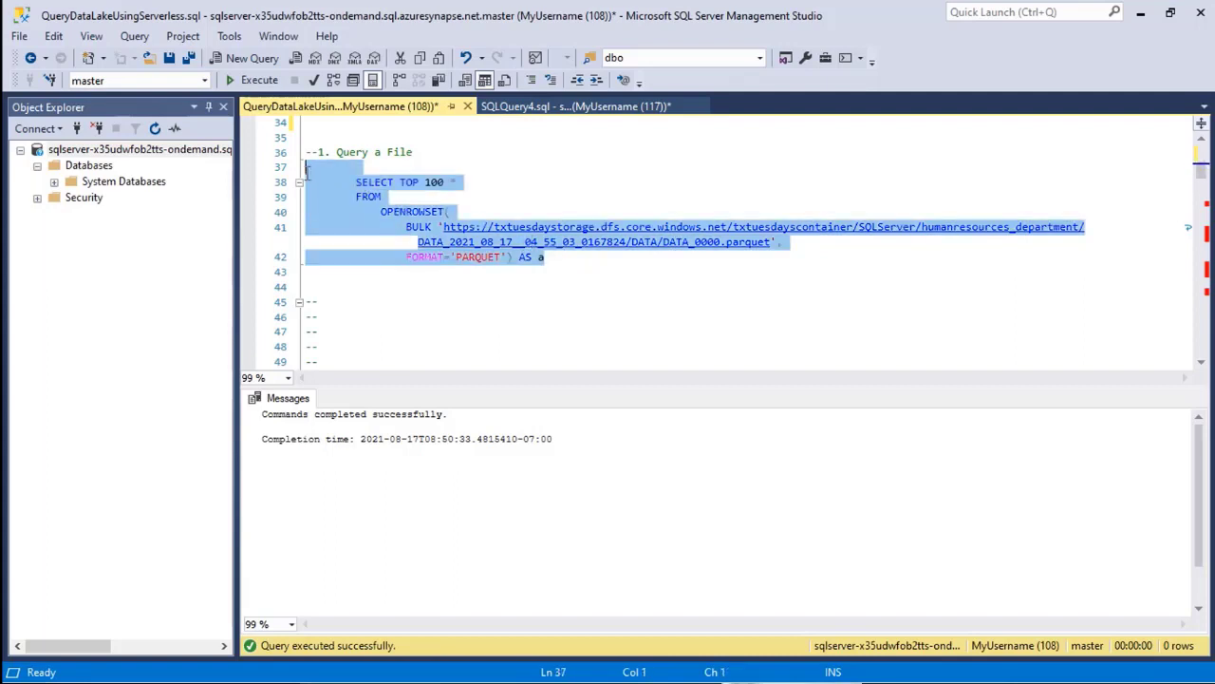
key(ctrl+v)
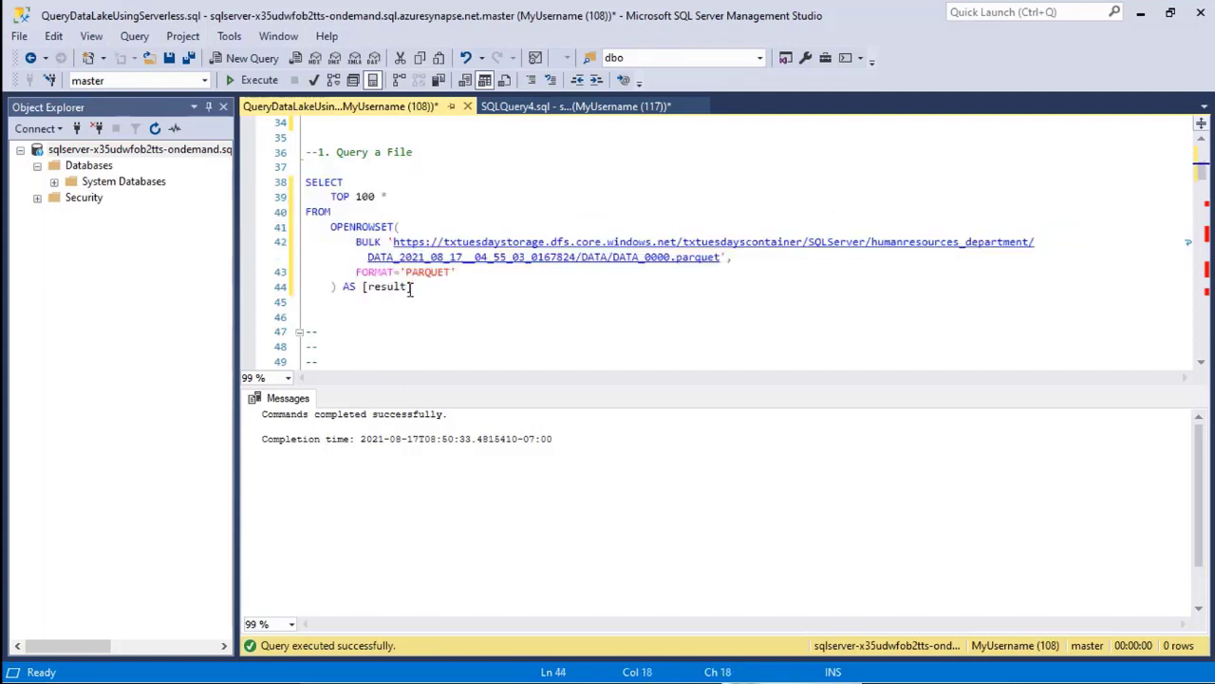
drag(306, 173, 427, 290)
key(Tab)
key(Tab)
click(476, 287)
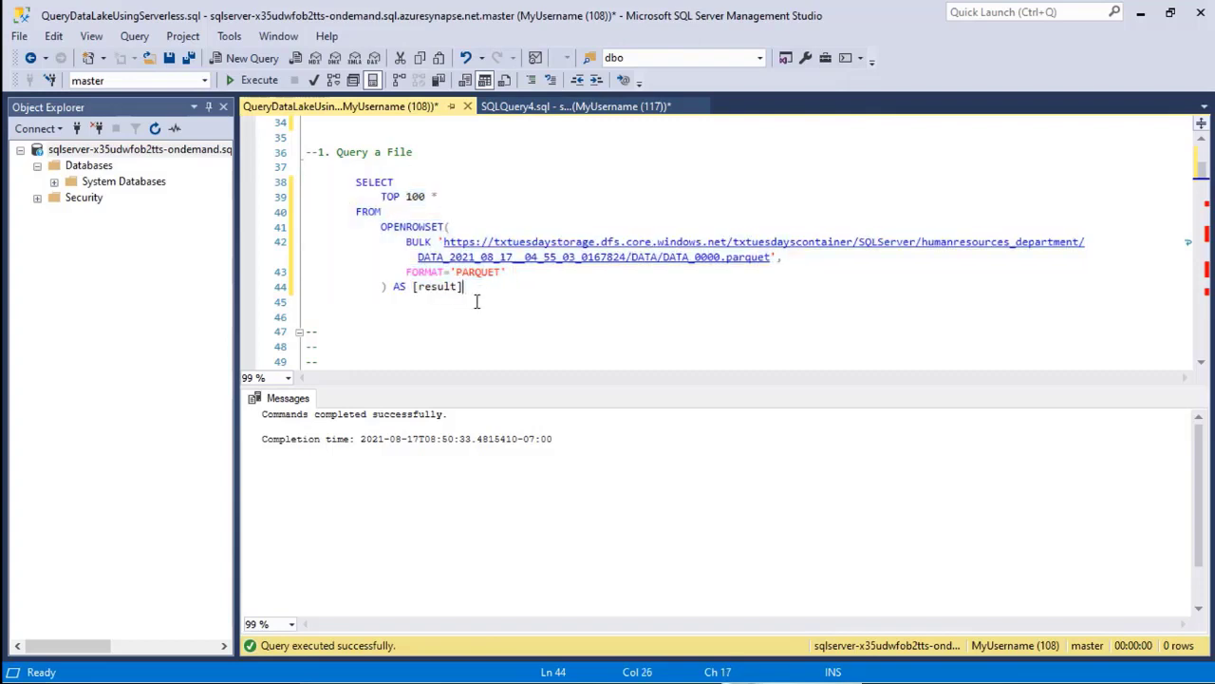
drag(461, 287, 306, 181)
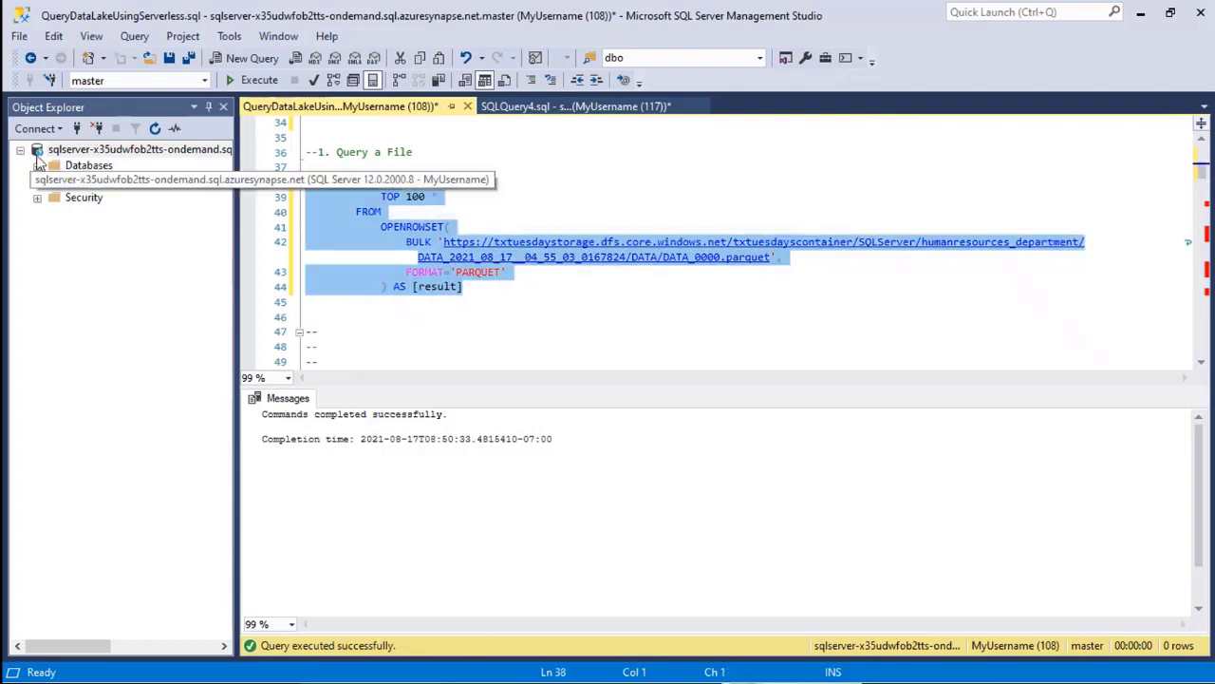
Switch to the Azure portal and return from the TX_SQLPool_MDW page to the TXTuesdays1 resource group
click(82, 154)
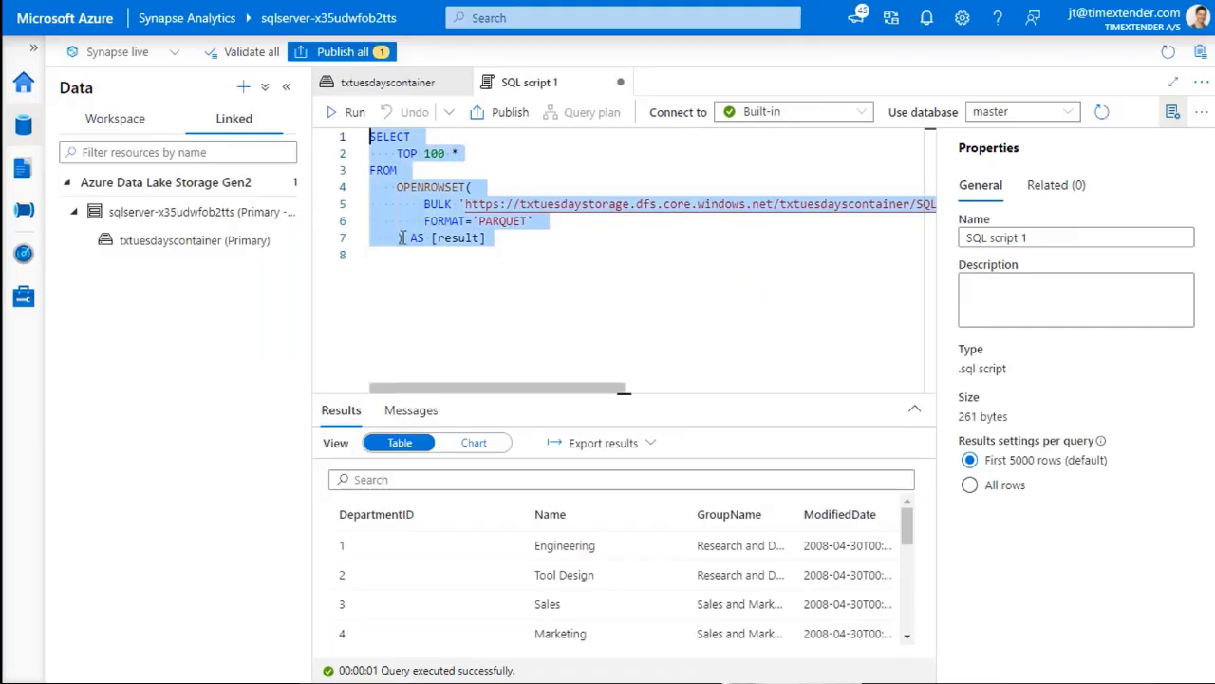
click(157, 19)
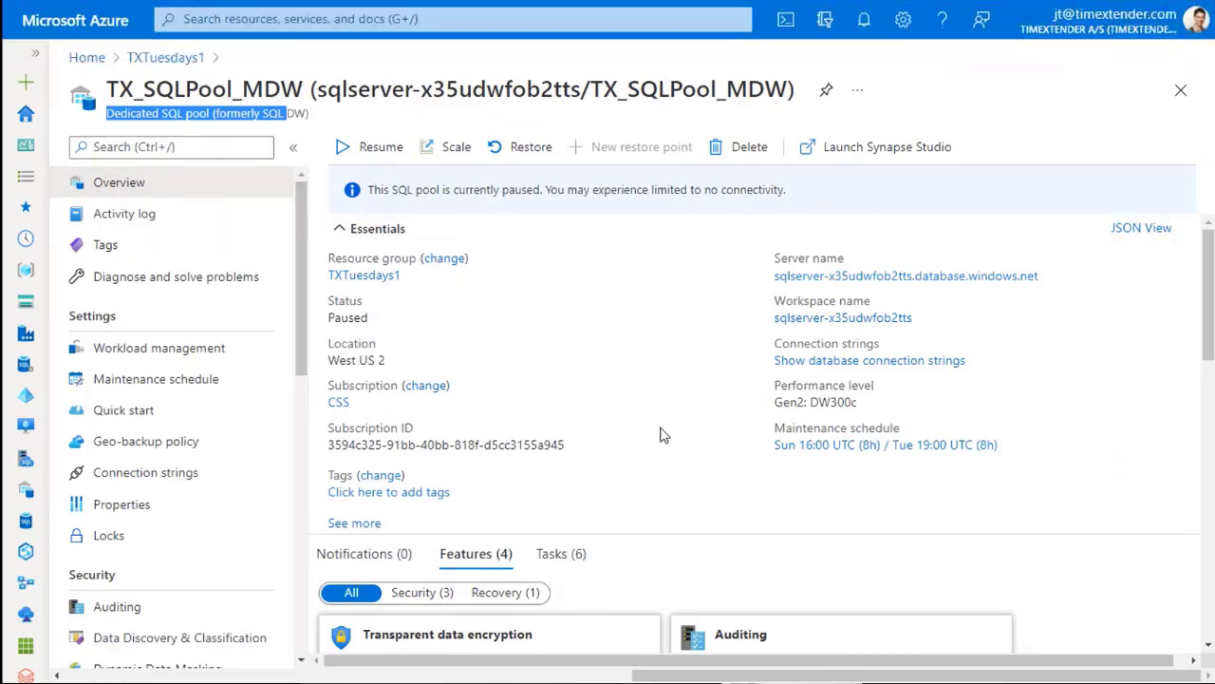
scroll(685, 408, down, 1)
scroll(698, 354, up, 1)
click(157, 60)
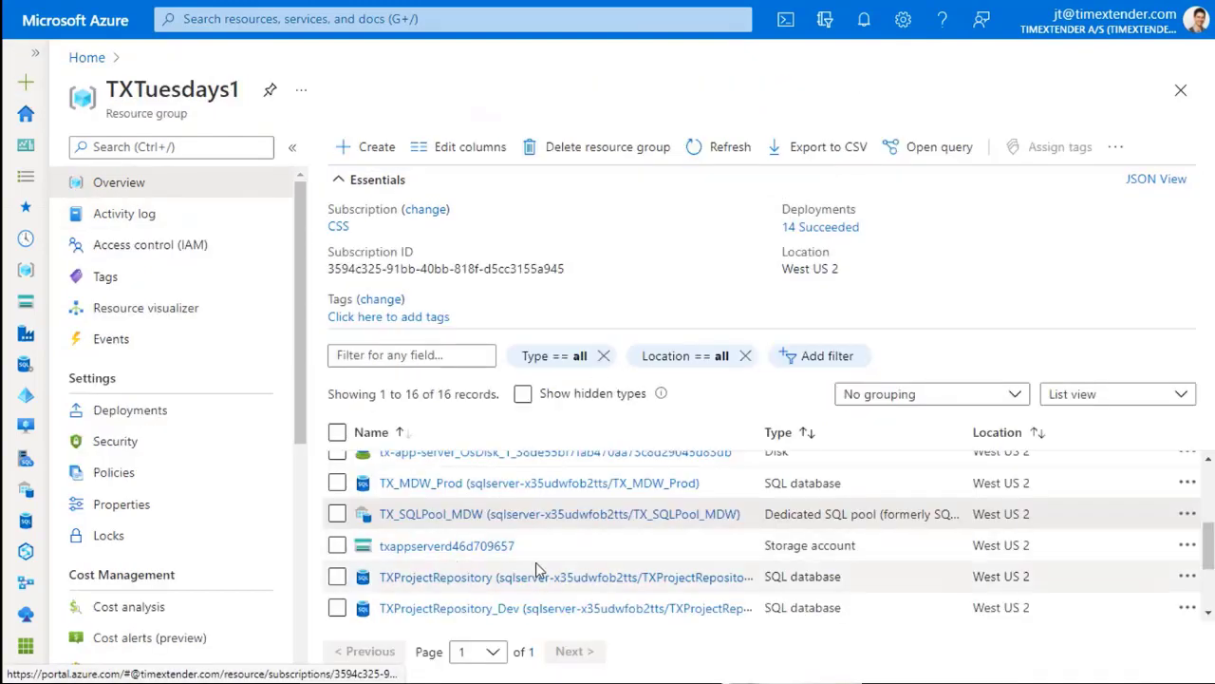
Open the sqlserver-x35udwfob2tts Synapse workspace and copy its Serverless SQL endpoint
scroll(536, 569, up, 4)
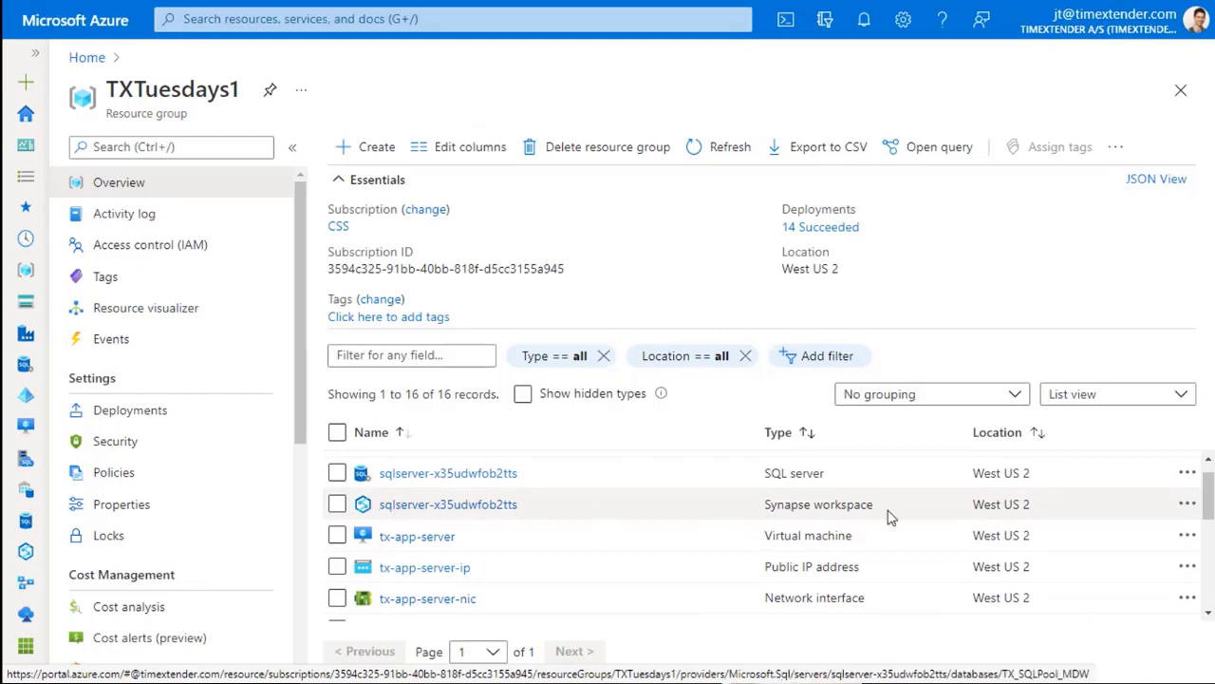
click(480, 507)
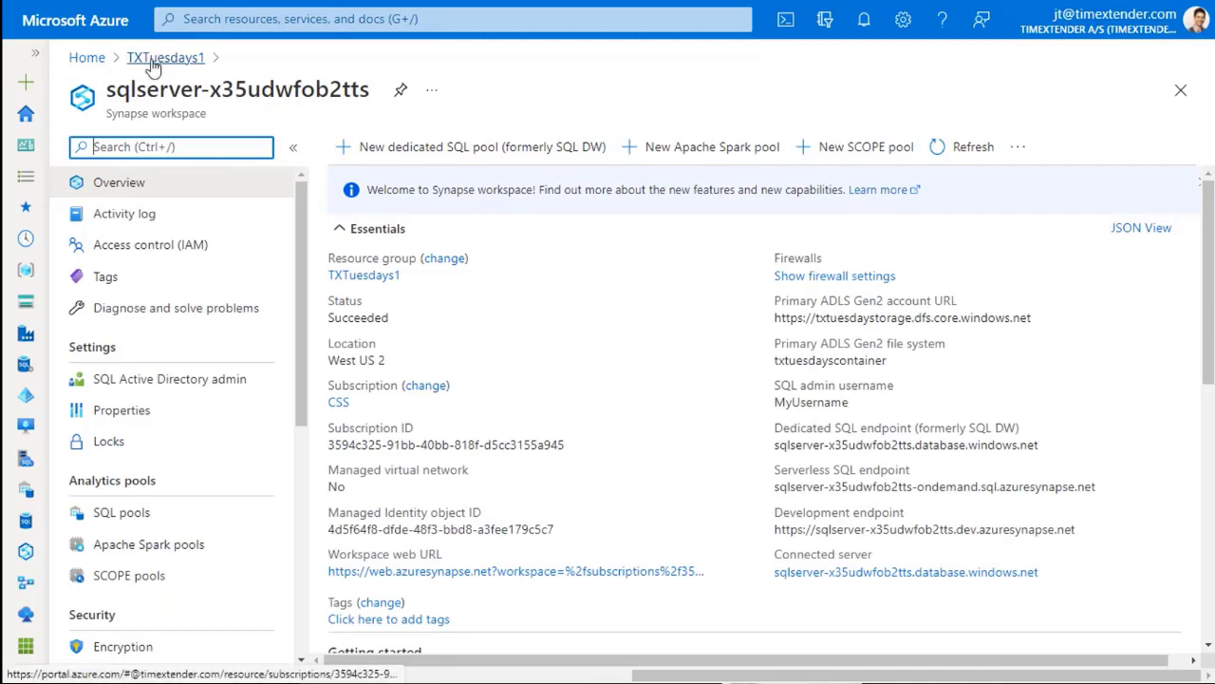
scroll(596, 290, down, 1)
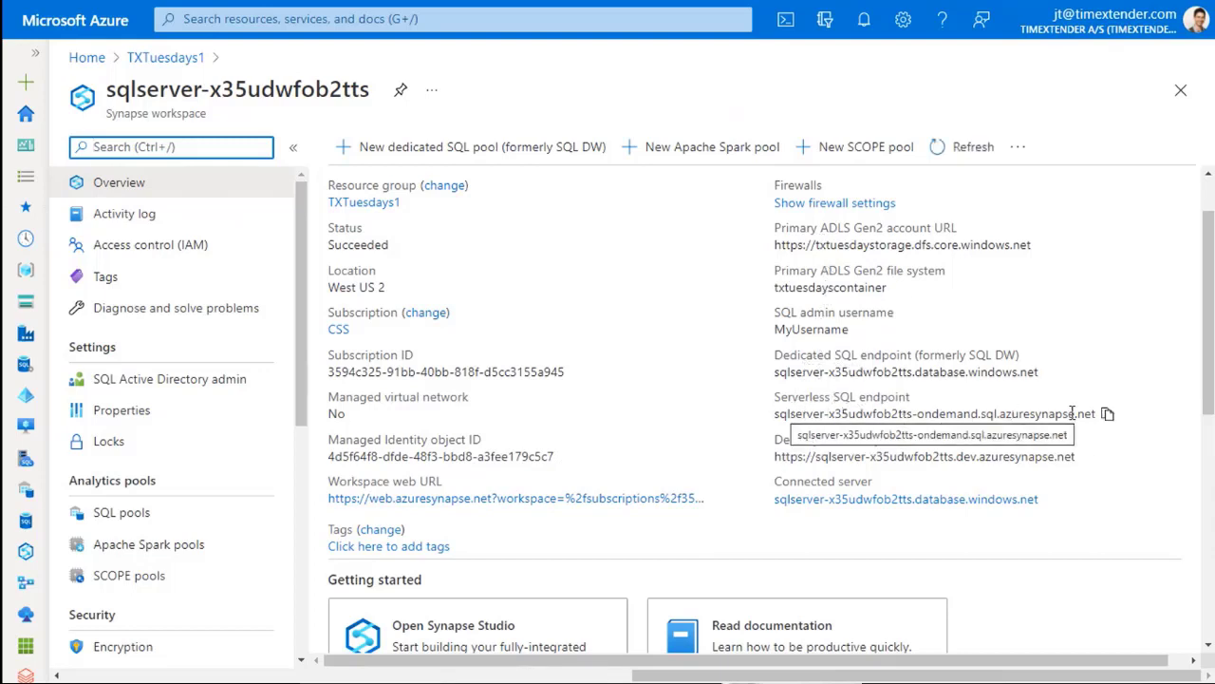
click(1107, 415)
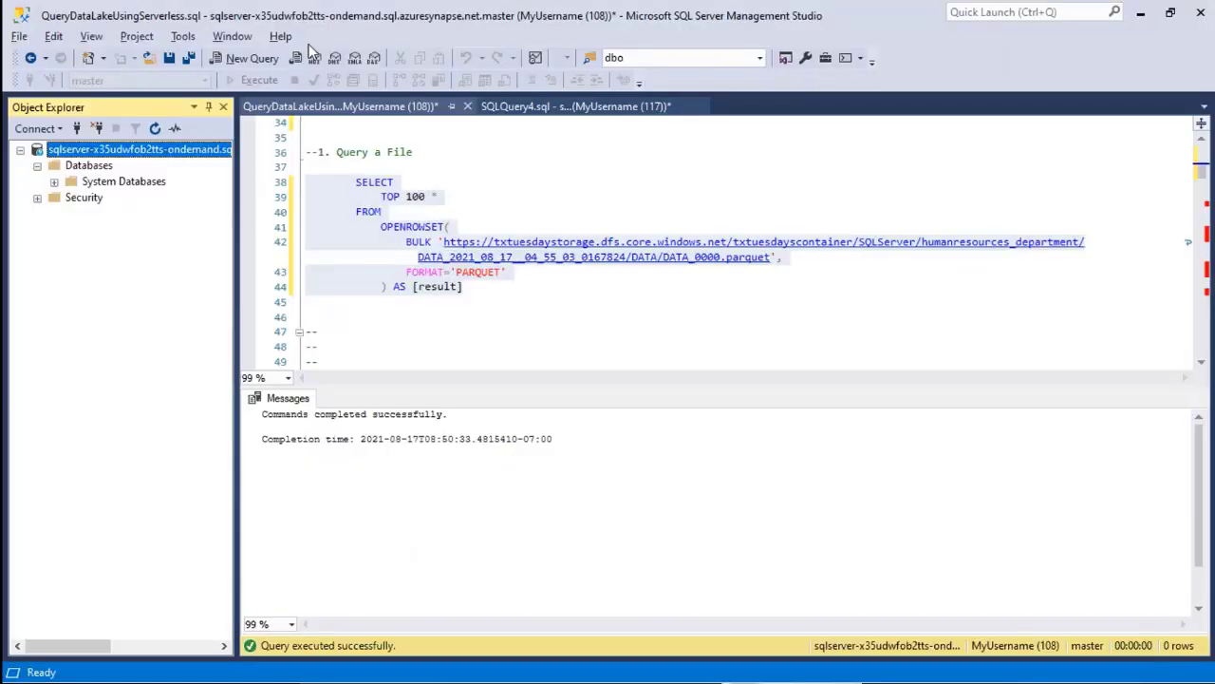
In SQL Server Management Studio, enter the copied serverless endpoint as the server name of a new connection, and cancel the dialog
click(76, 130)
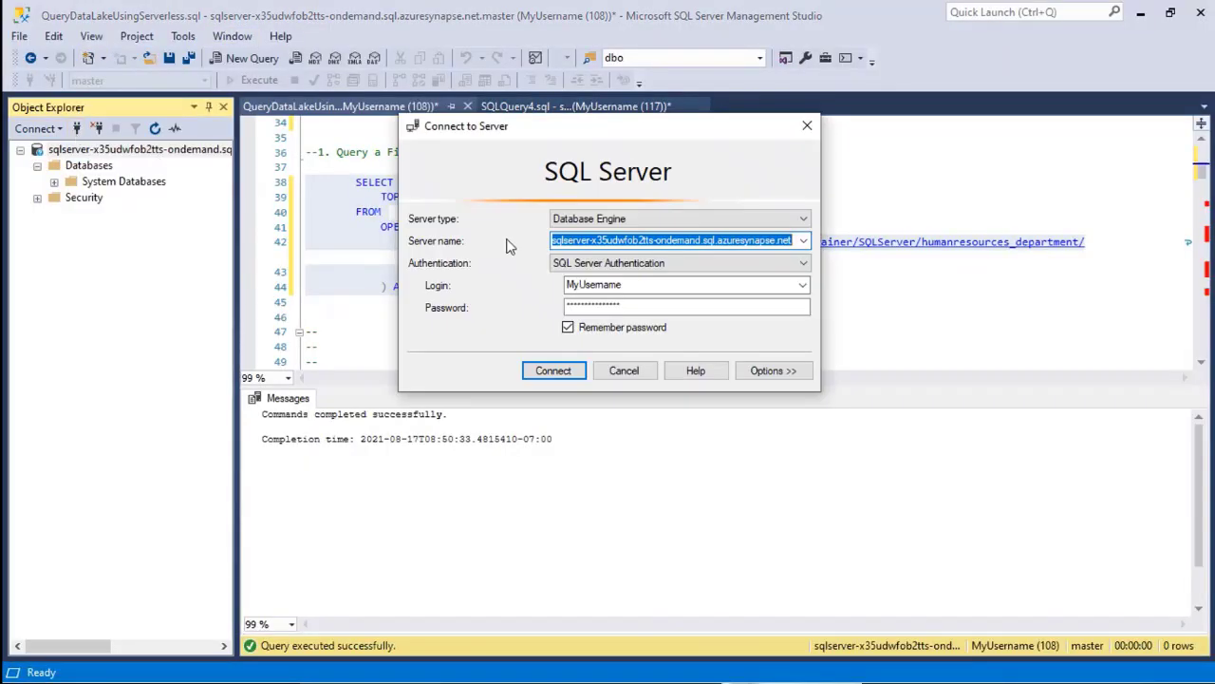
click(624, 240)
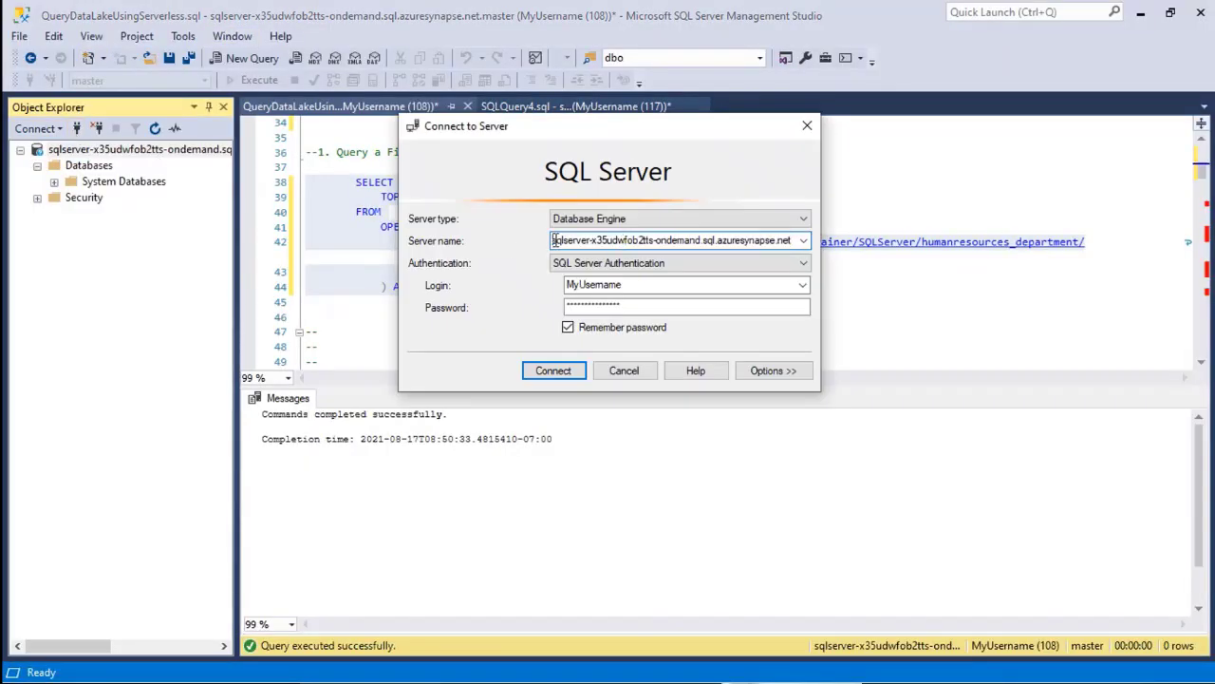
drag(554, 240, 800, 240)
key(ctrl+v)
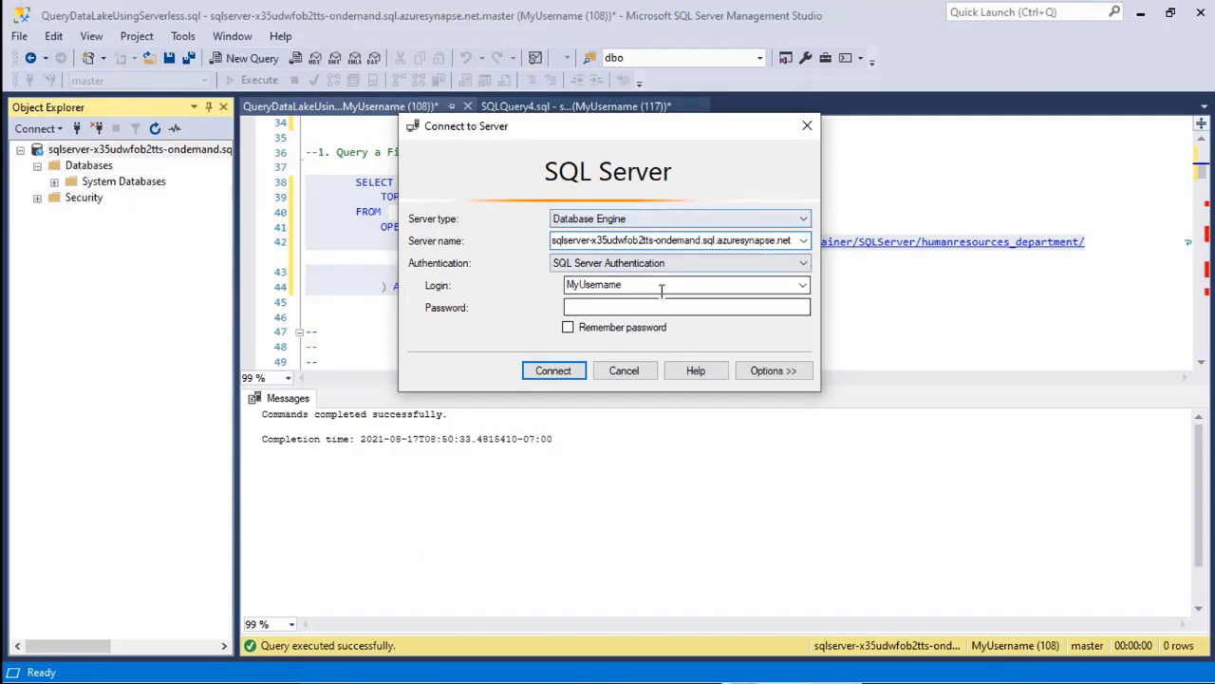
click(624, 371)
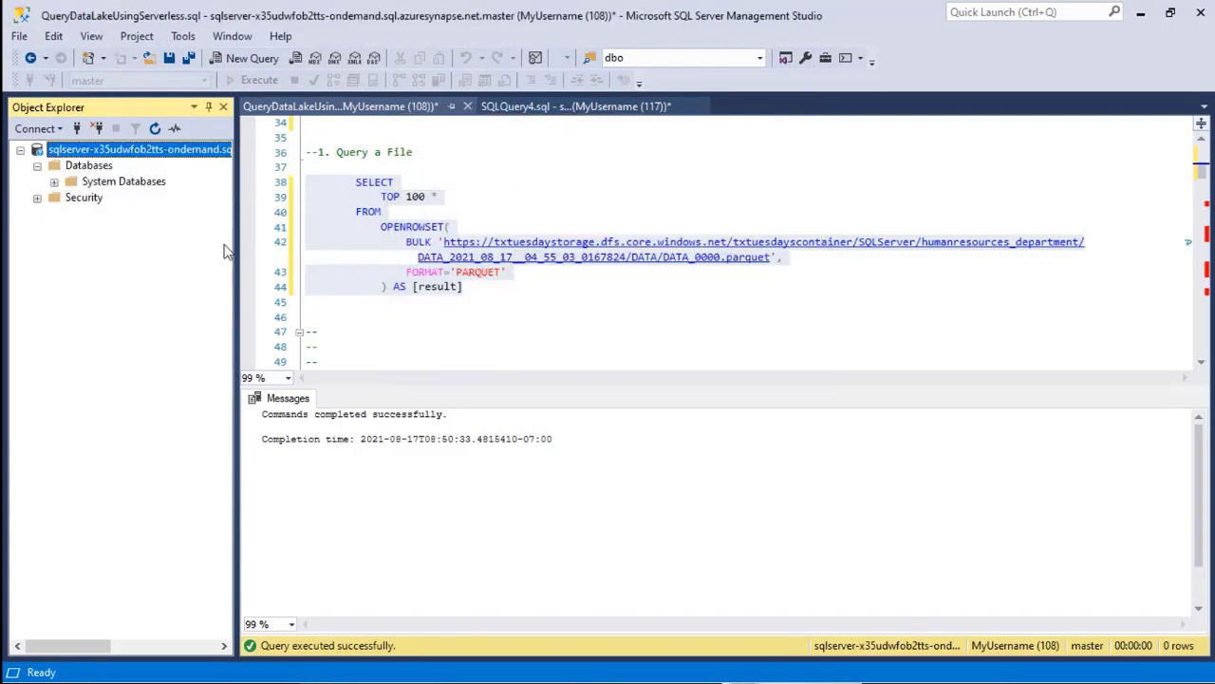
Try to execute the parquet file query under "1. Query a File" and check its messages
drag(463, 287, 290, 190)
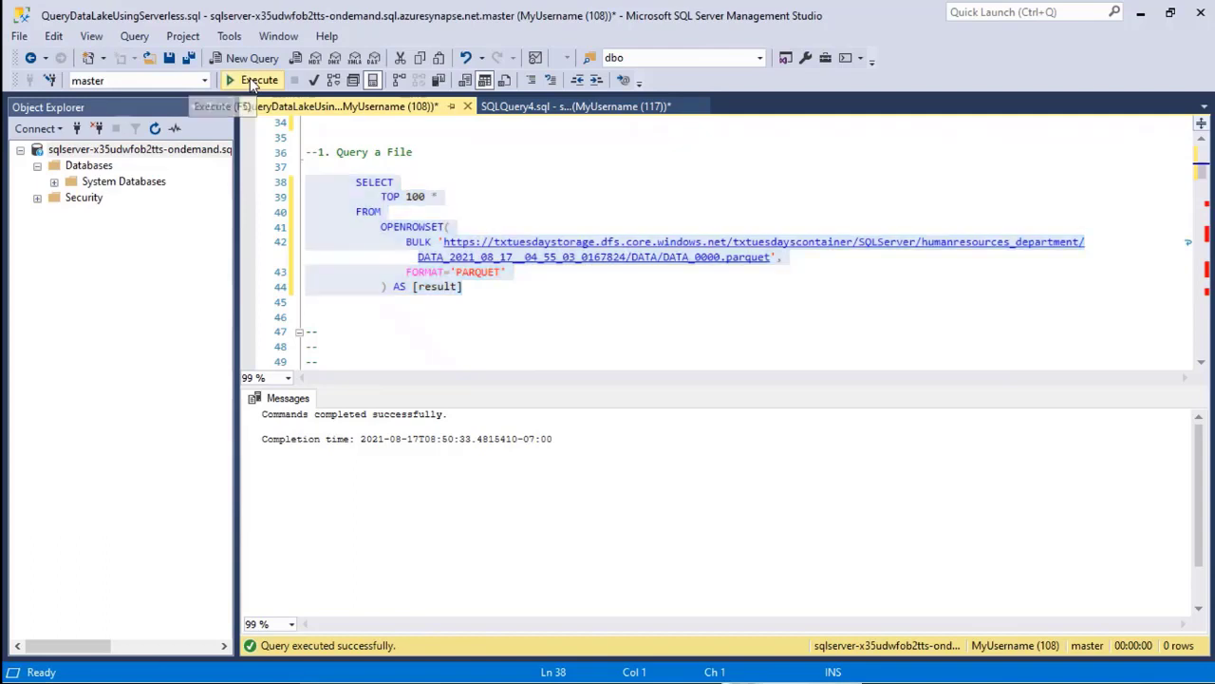
click(254, 81)
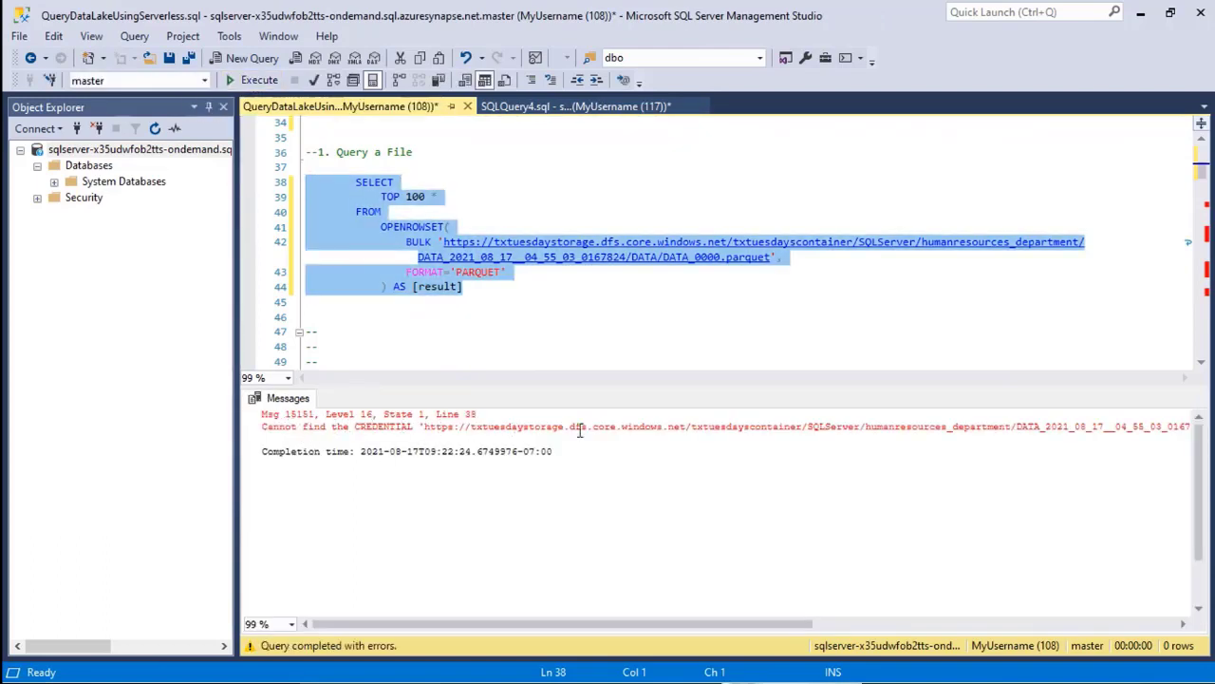
mouse_move(752, 624)
mouse_down()
mouse_move(786, 624)
mouse_move(751, 624)
mouse_up()
Examine the CREATE CREDENTIAL statement under "Authenticate to the Data Lake", including its shared access signature identity
scroll(479, 285, up, 10)
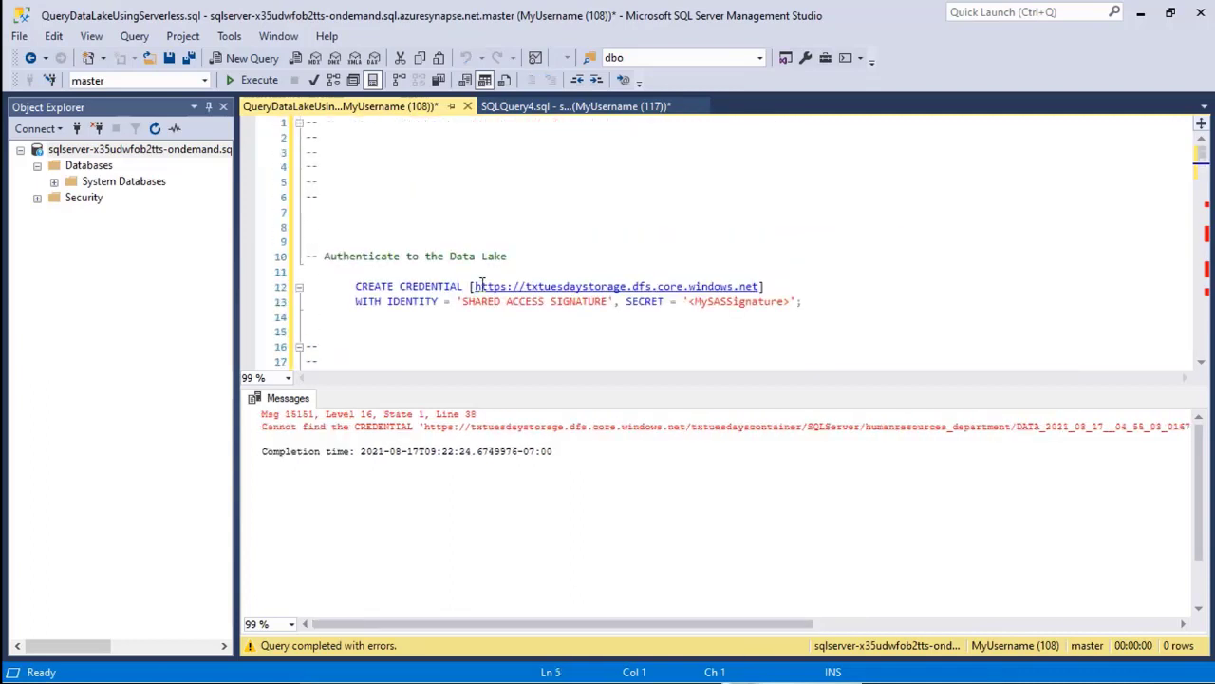
drag(354, 239, 819, 258)
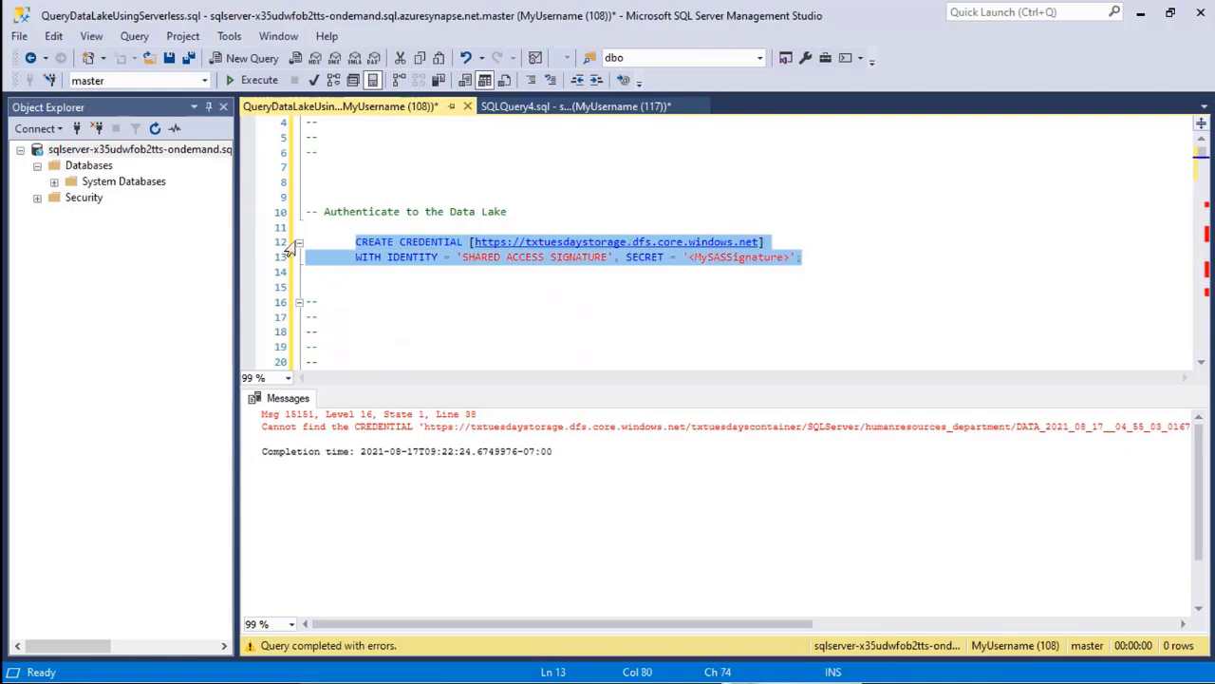
click(383, 233)
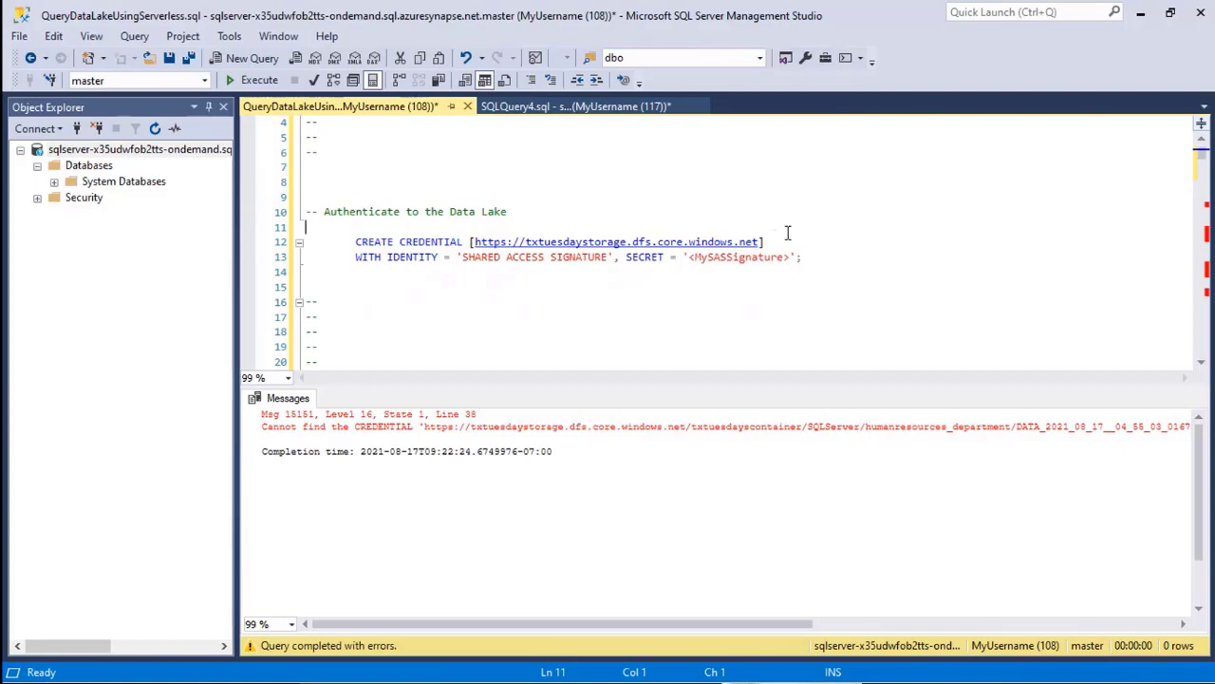
In the Azure portal, open the Shared access signature page of the txtuesdaystorage account in the TXTuesdays1 resource group
key(alt+Tab)
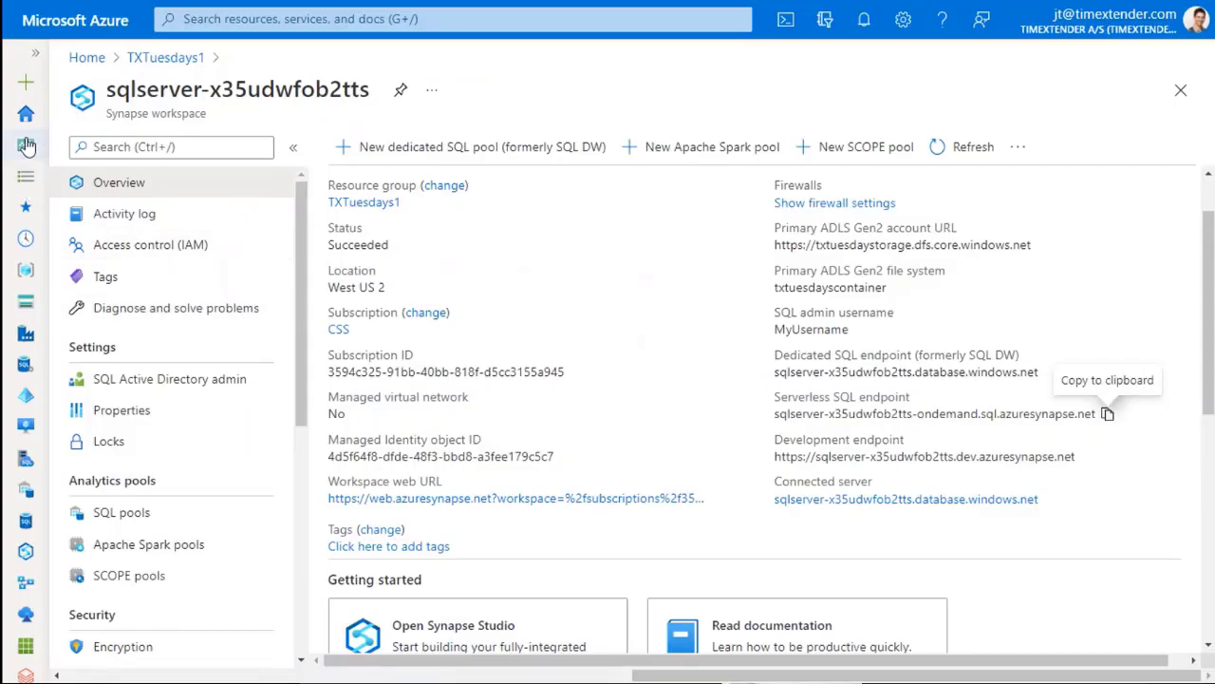
click(159, 57)
scroll(464, 539, down, 5)
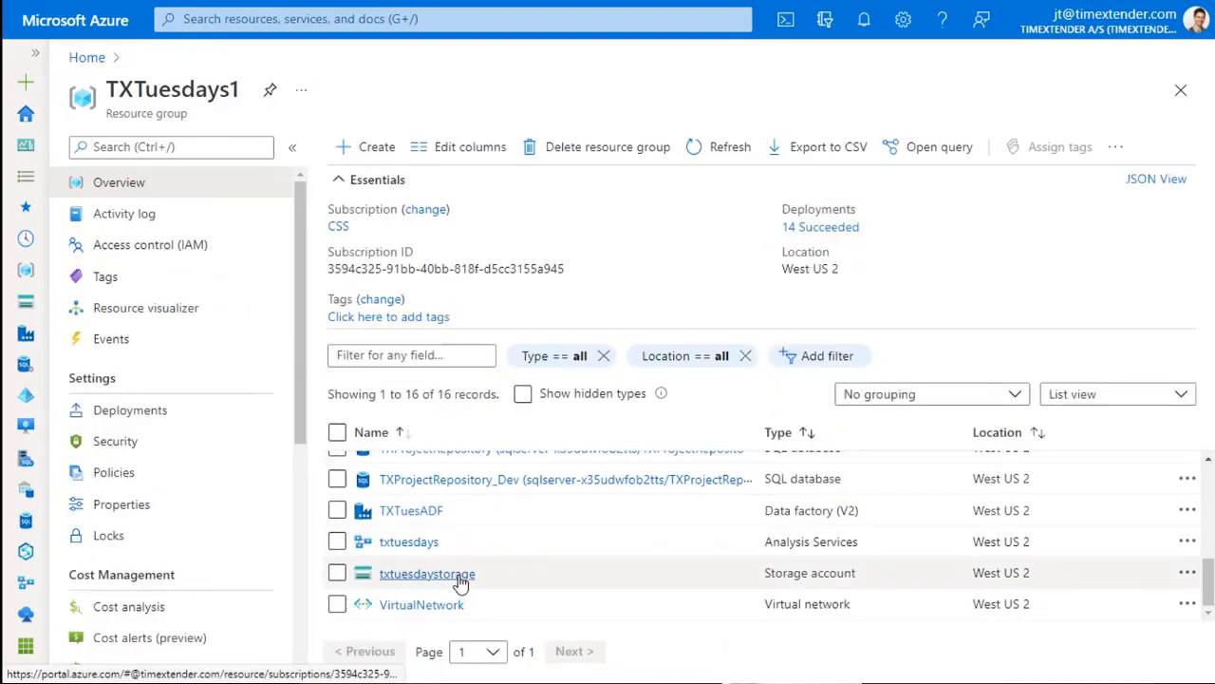
click(432, 574)
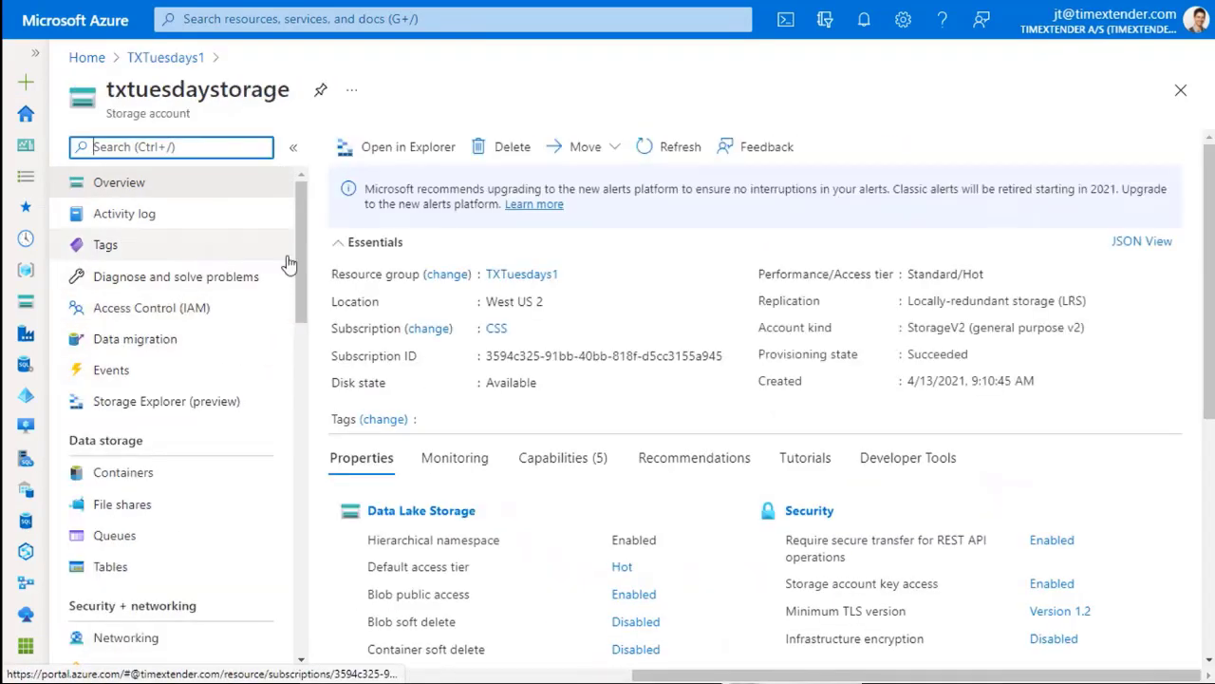
drag(299, 245, 304, 332)
click(202, 417)
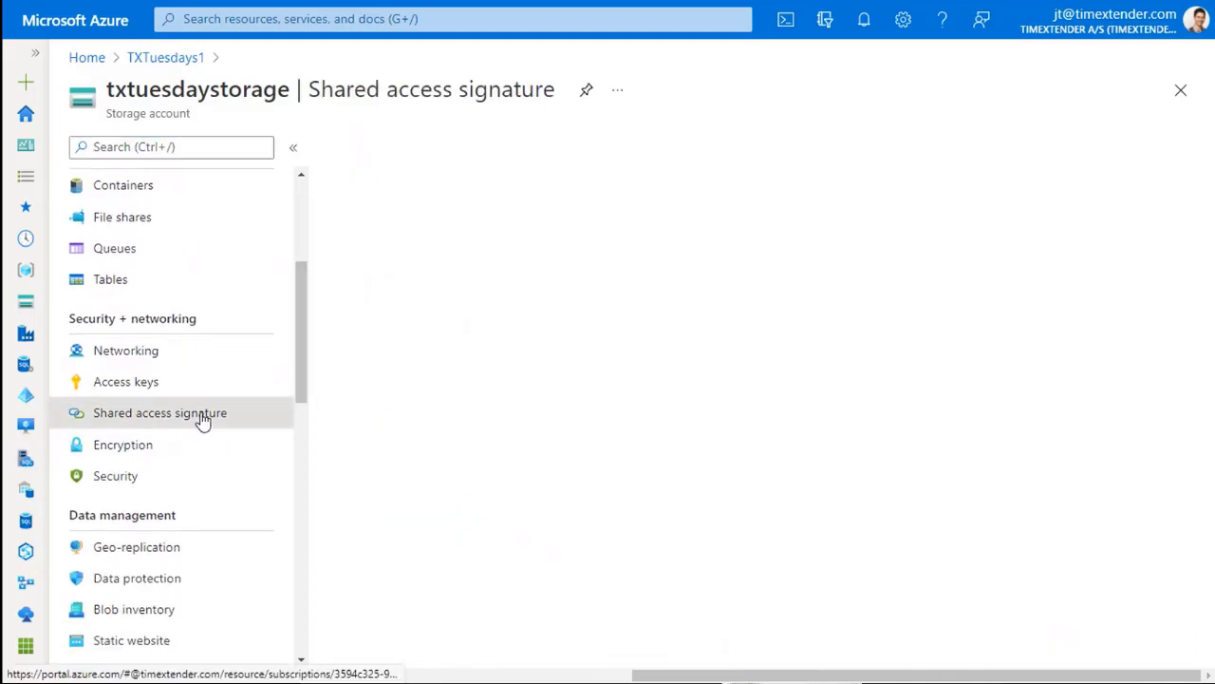
Allow the Service, Container and Object resource types for the shared access signature
scroll(790, 361, down, 3)
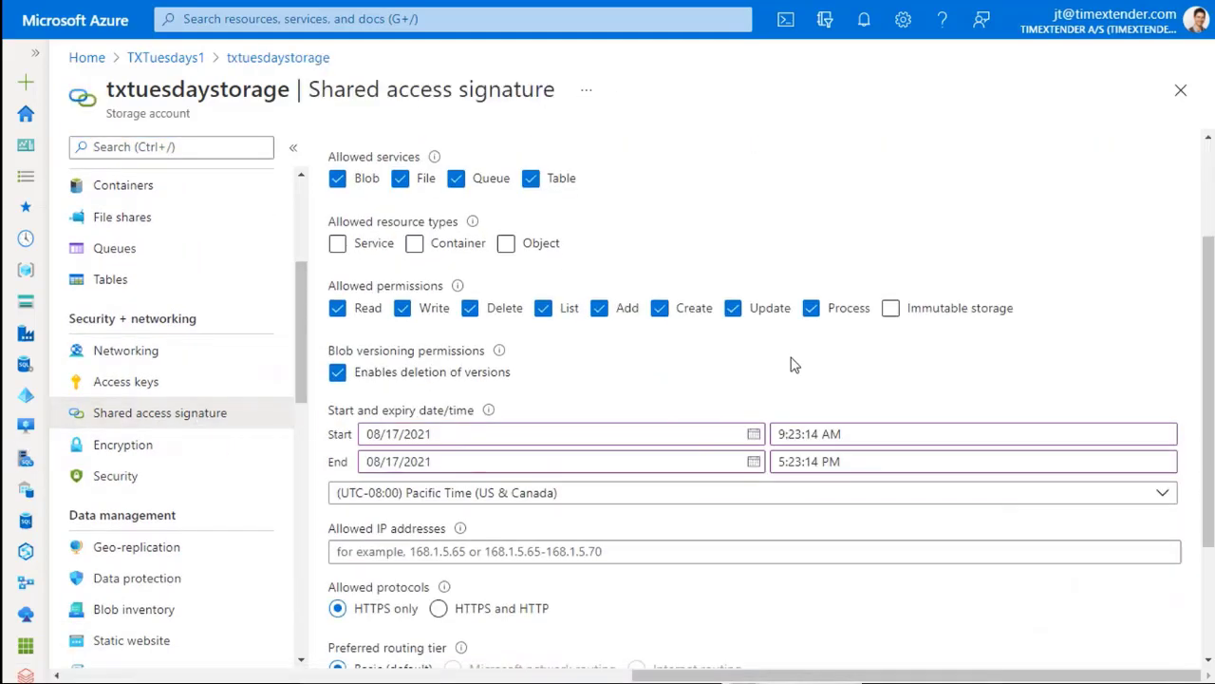
scroll(621, 230, up, 2)
click(339, 245)
click(505, 243)
scroll(618, 234, down, 2)
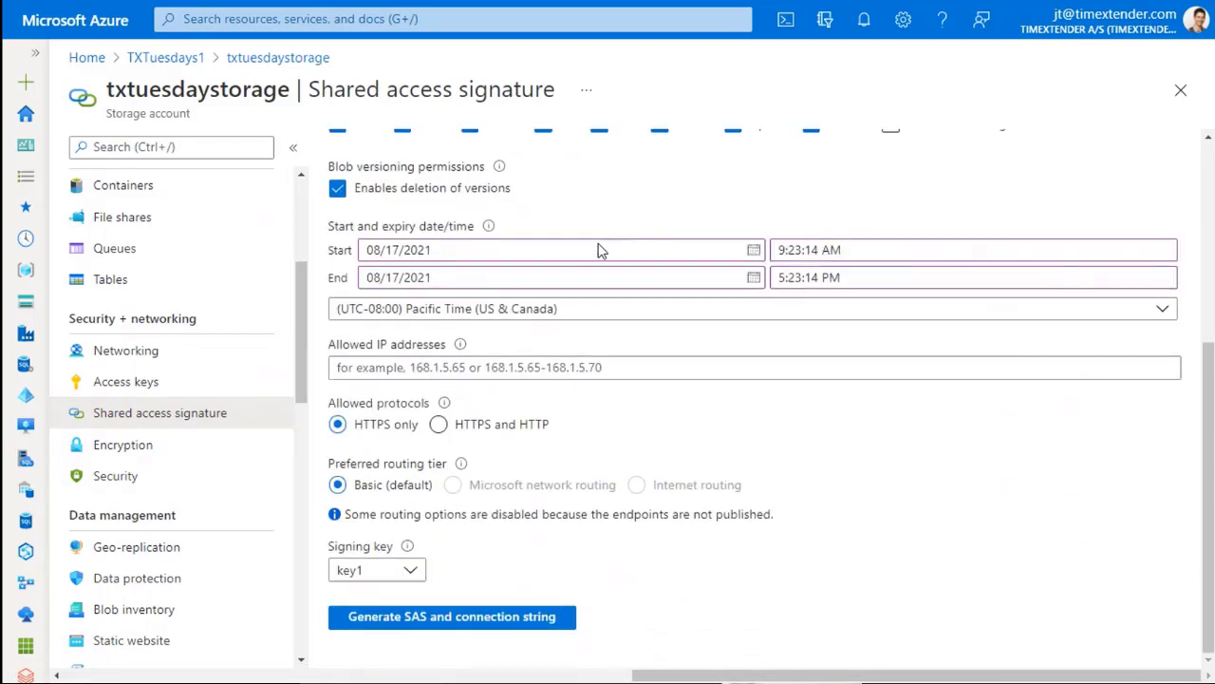
Set the signature's validity to start on 08/16/2021 and end on 08/18/2021
click(398, 248)
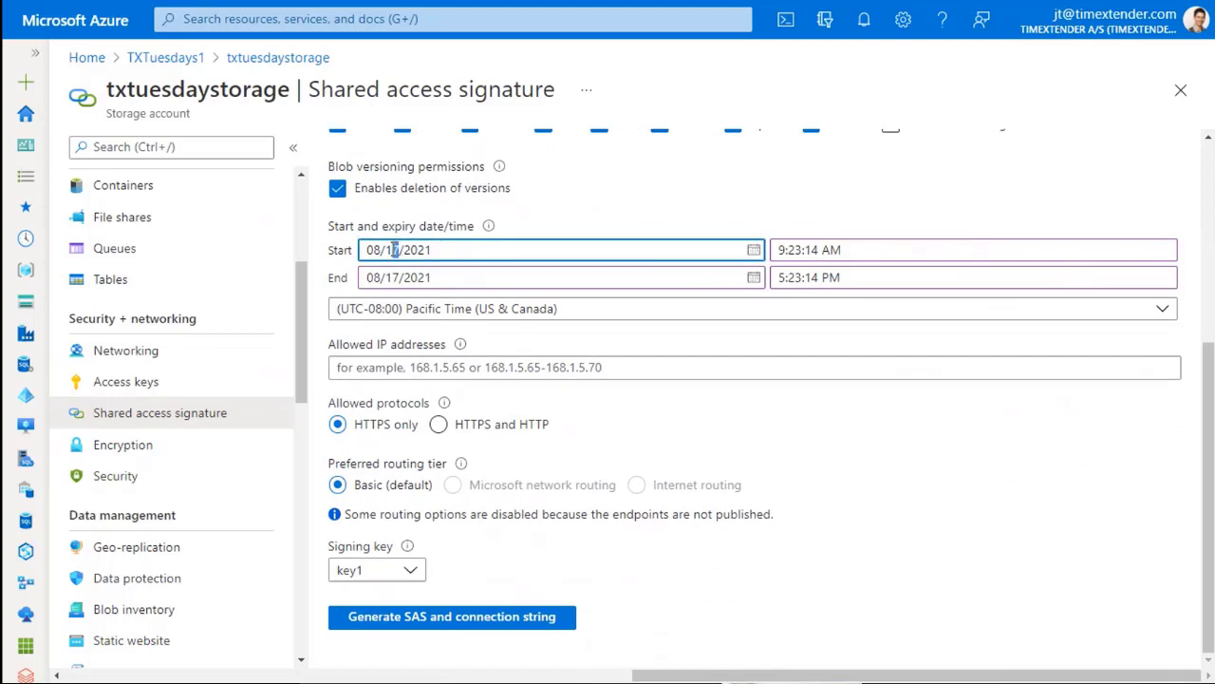
click(398, 276)
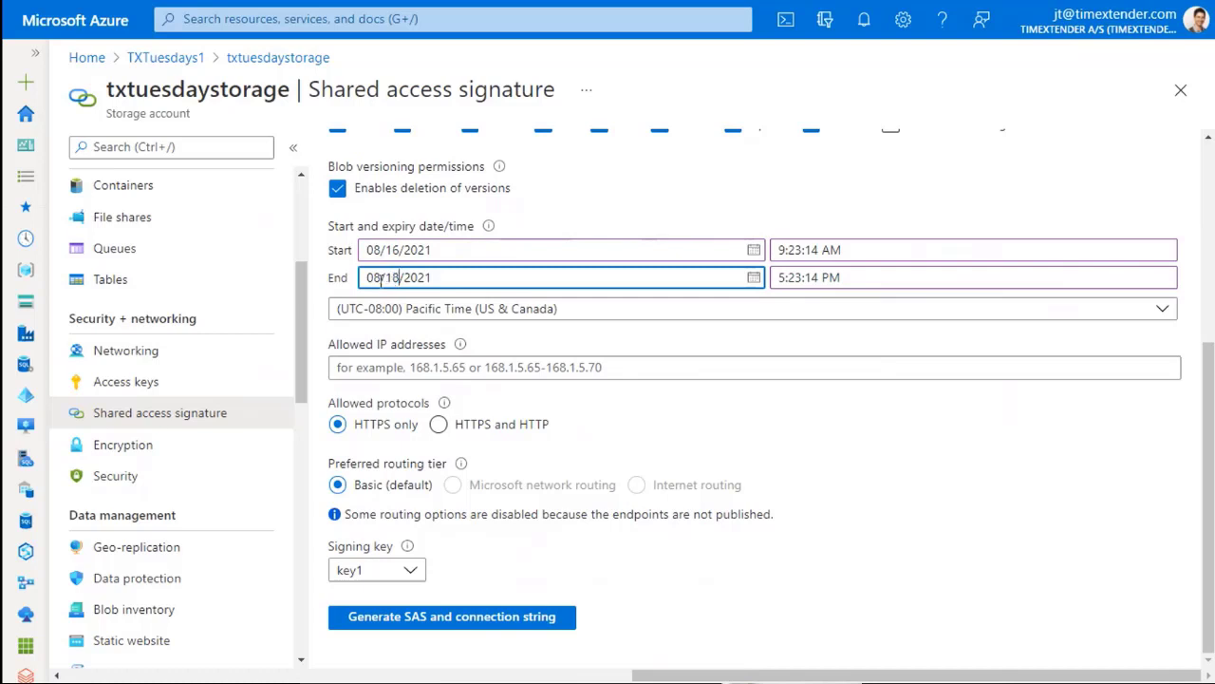
click(442, 251)
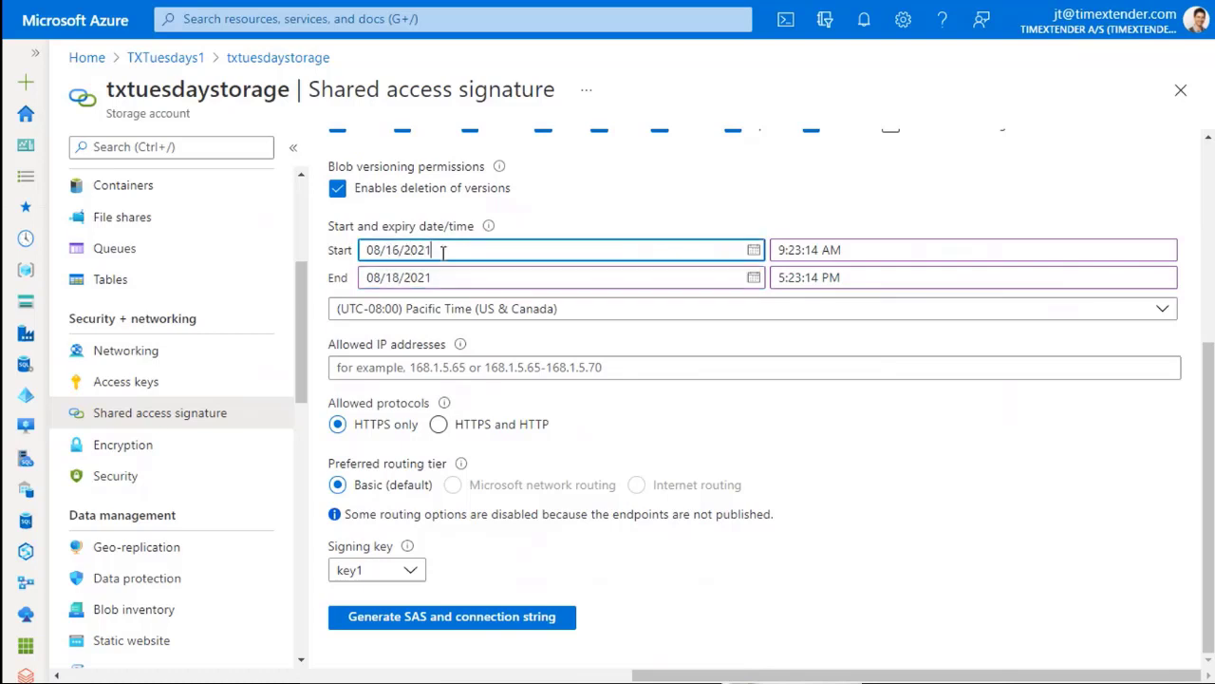
click(446, 279)
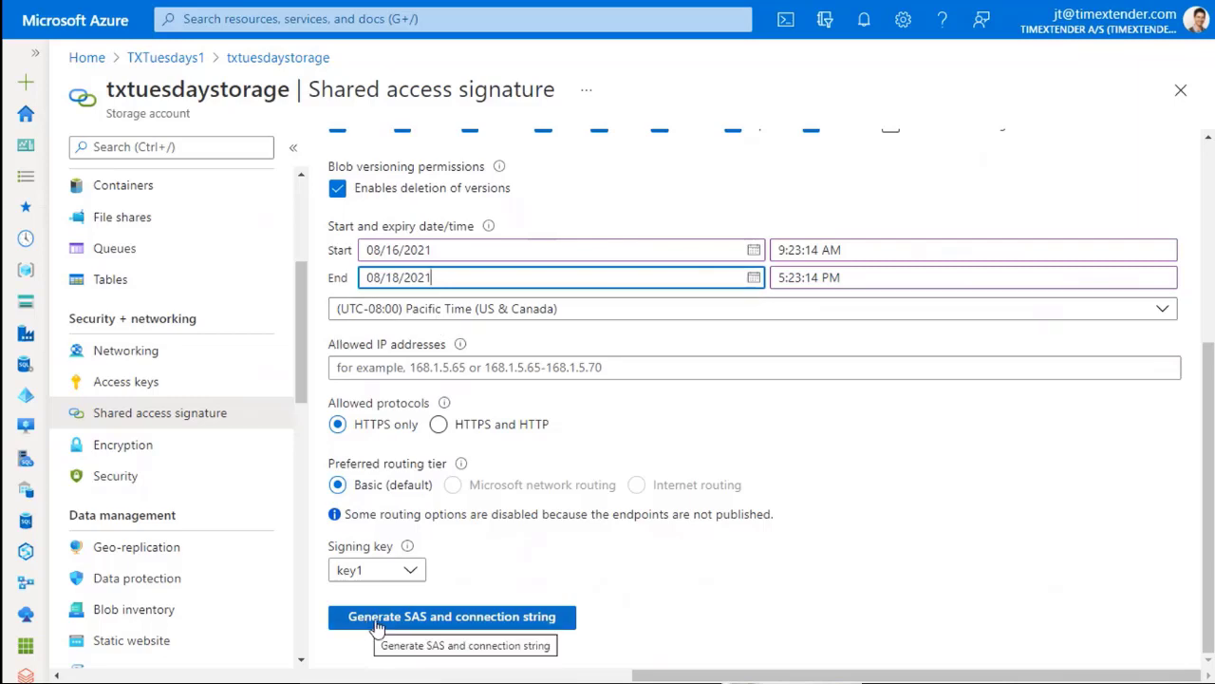
Generate the SAS and connection string with key1 and copy the SAS token
click(486, 621)
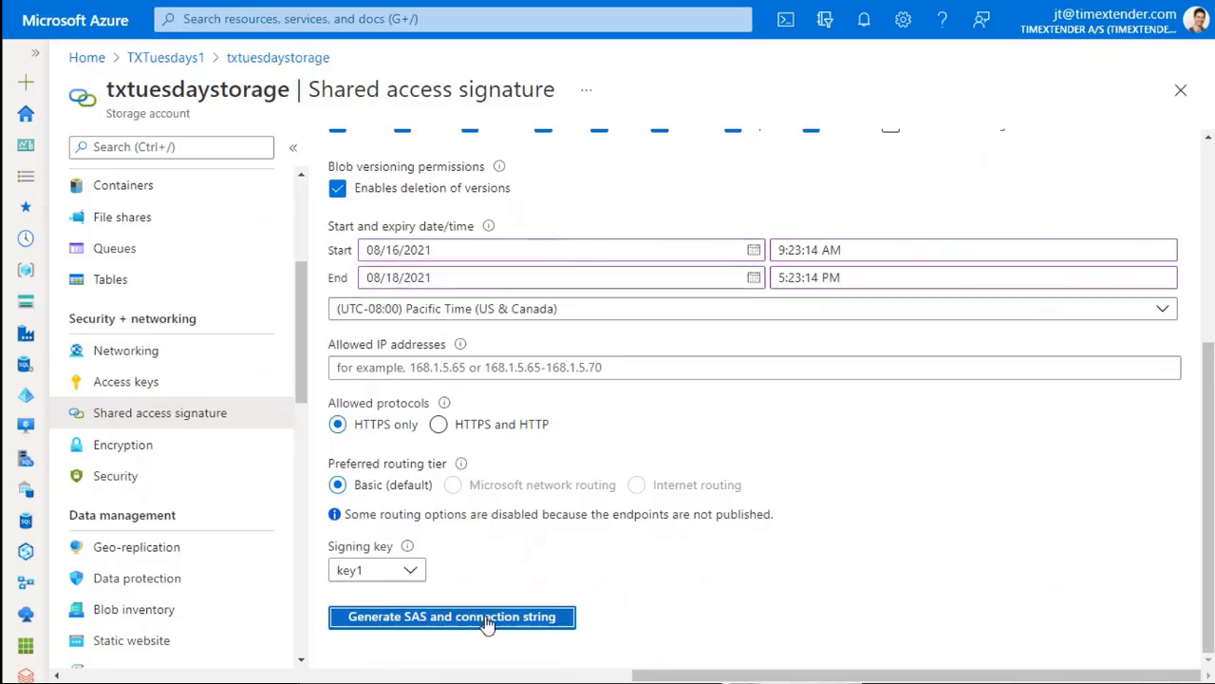
scroll(844, 504, down, 3)
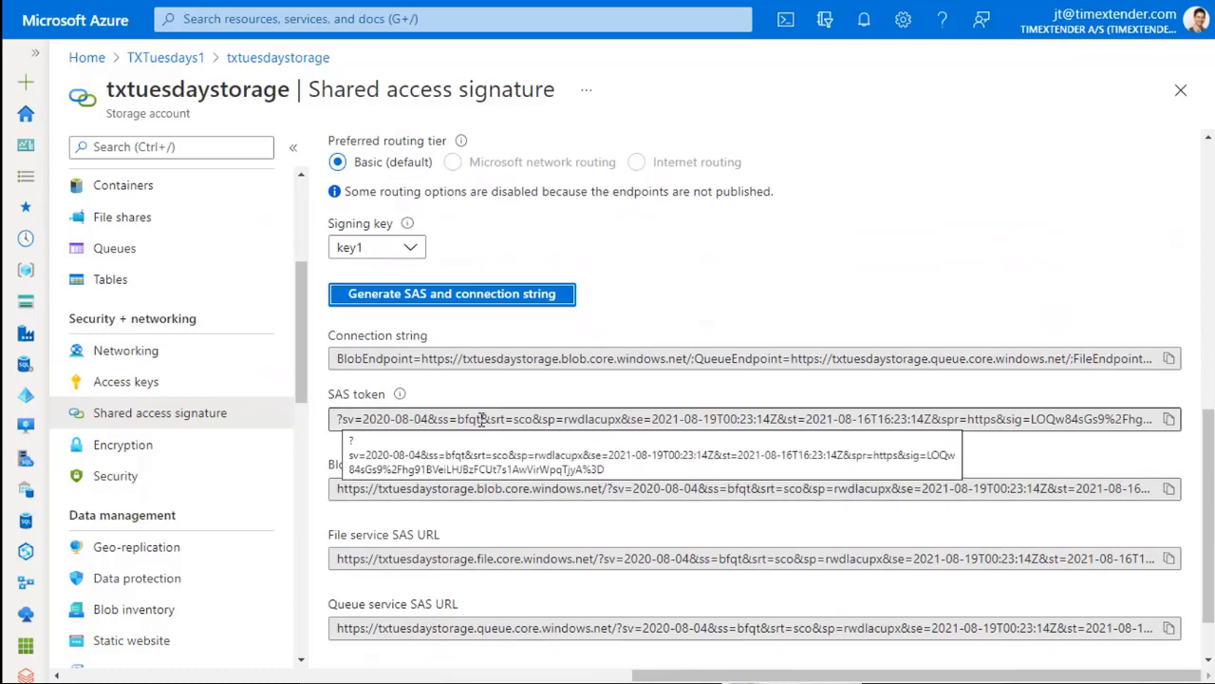
click(1170, 420)
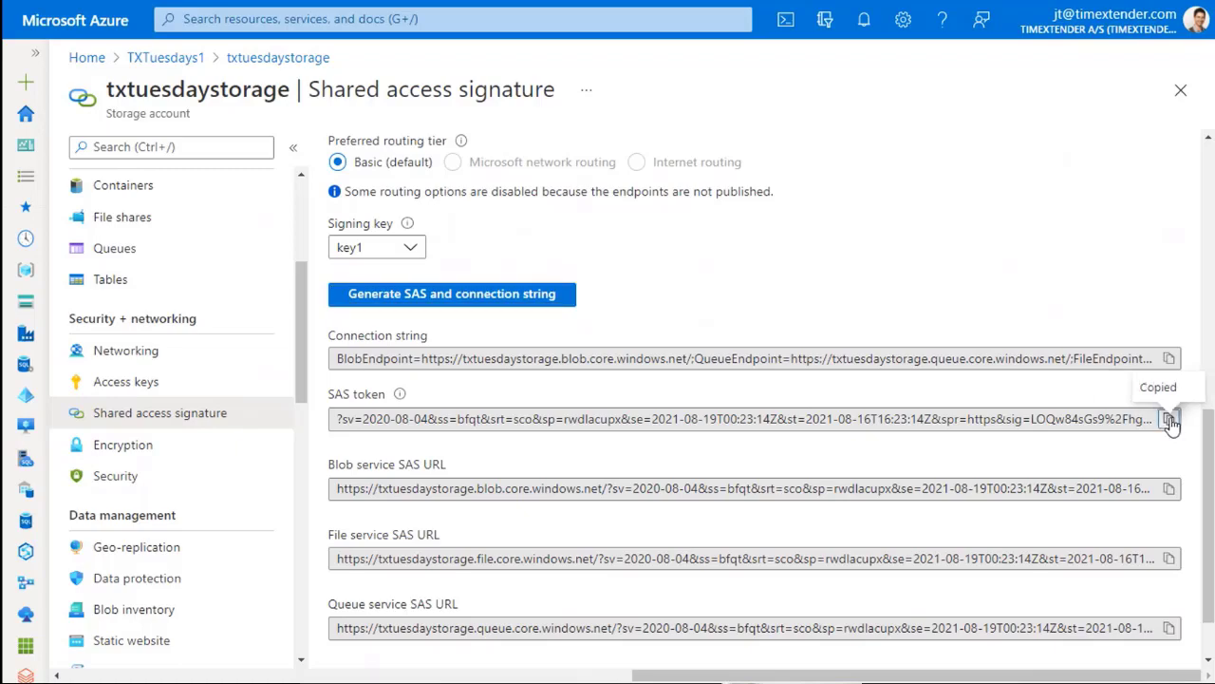
In SQL Server Management Studio, replace the <MySASSignature> placeholder in the CREATE CREDENTIAL statement with the copied SAS token
key(alt+Tab)
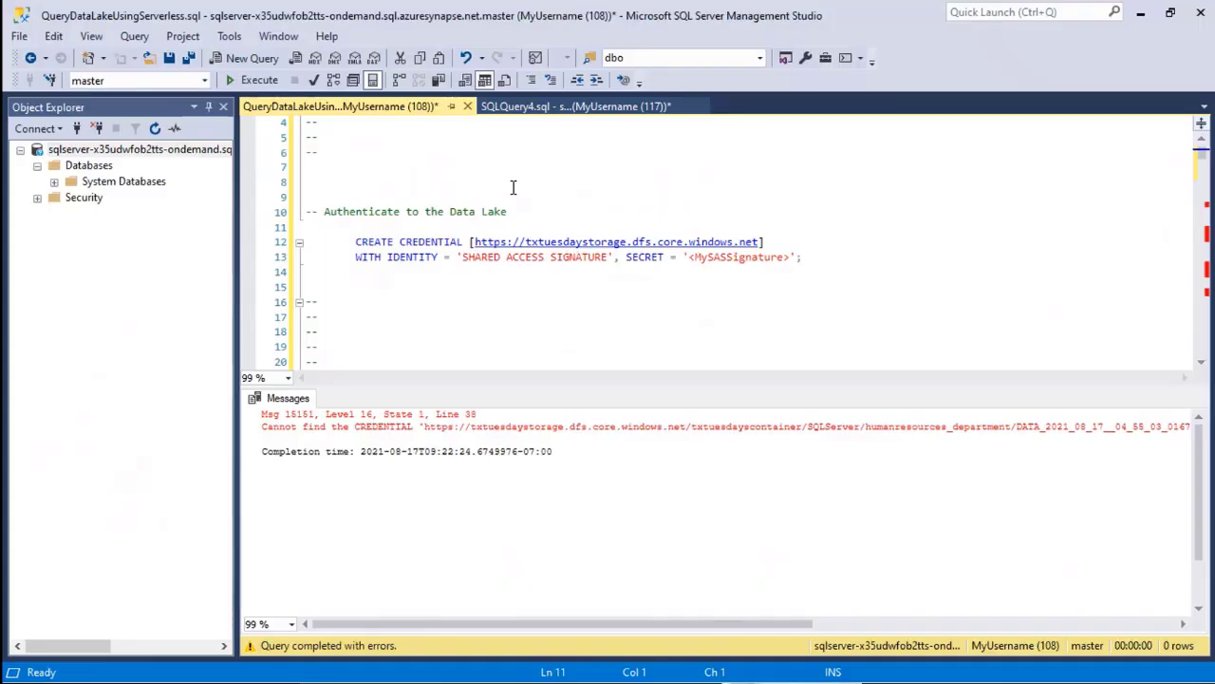
click(690, 256)
drag(690, 256, 789, 257)
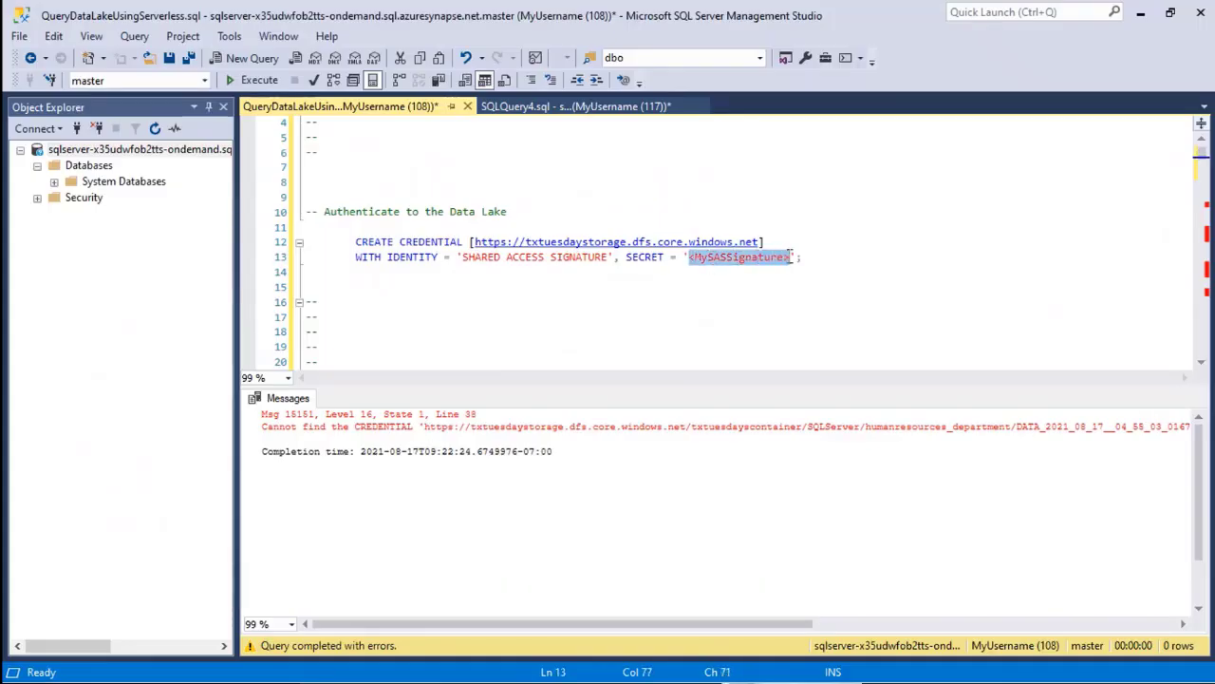
key(ctrl+v)
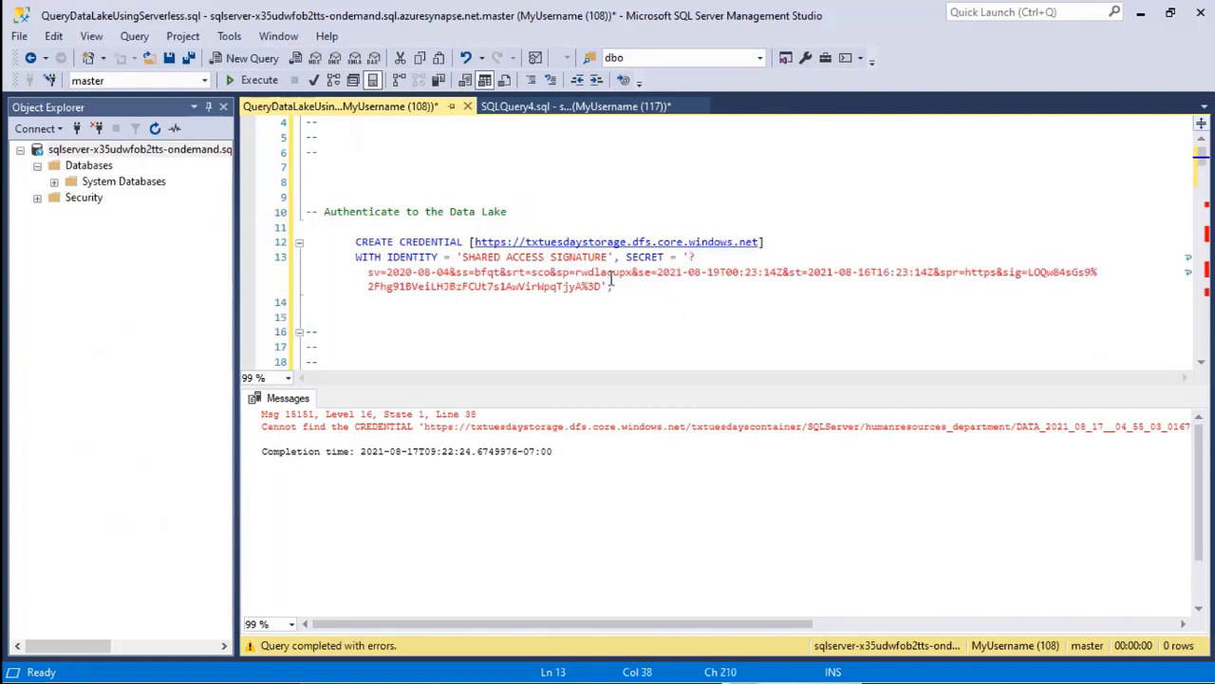
Execute only the CREATE CREDENTIAL statement for the txtuesdaystorage data lake
drag(613, 286, 318, 242)
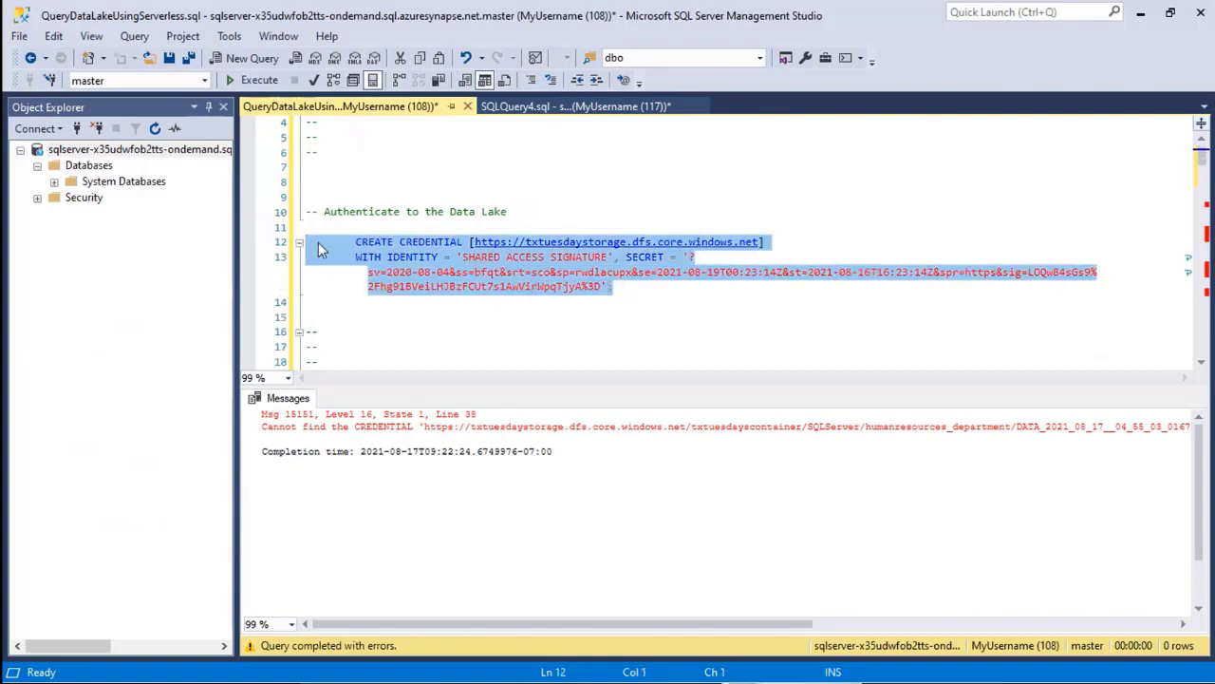
click(254, 82)
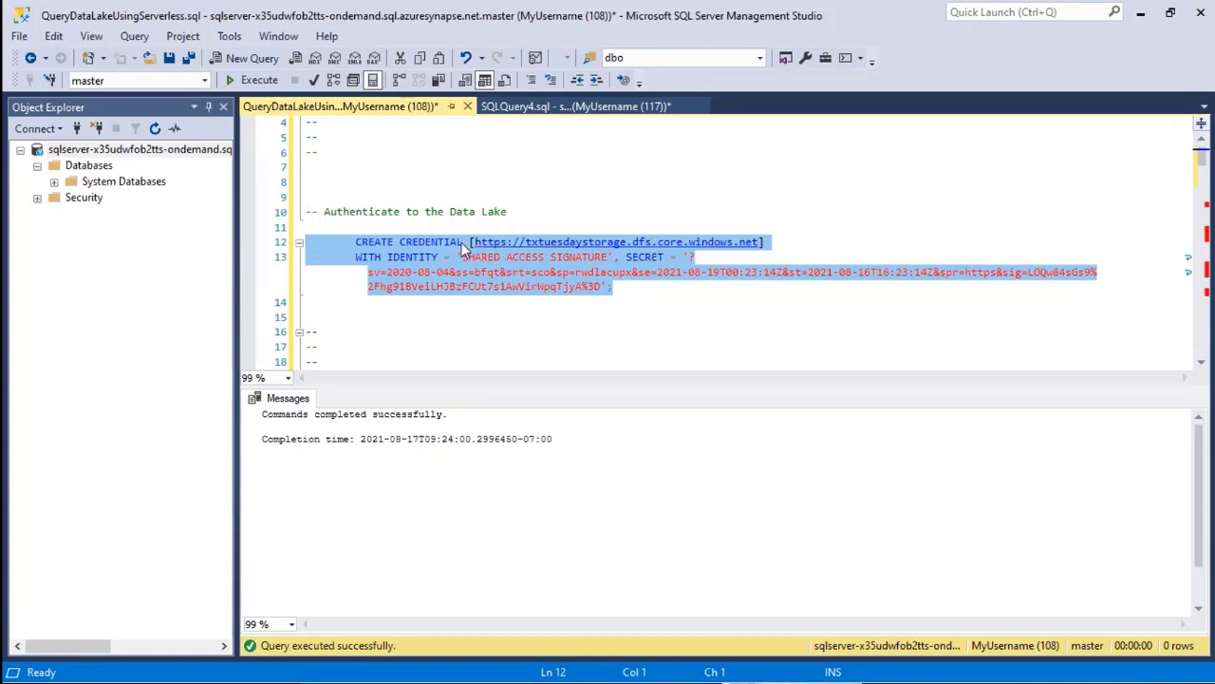
click(617, 287)
Execute the DATA_0000.parquet query under "1. Query a File" and look through the returned department rows
scroll(619, 290, down, 4)
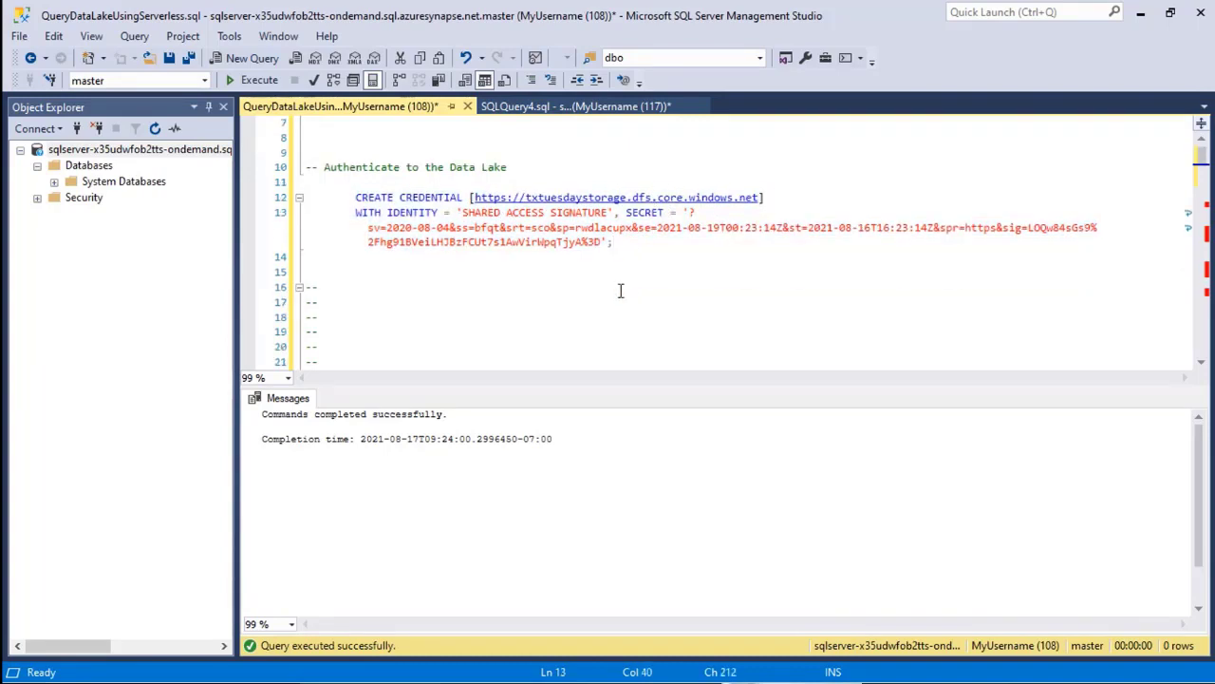
scroll(620, 291, down, 5)
drag(476, 319, 181, 215)
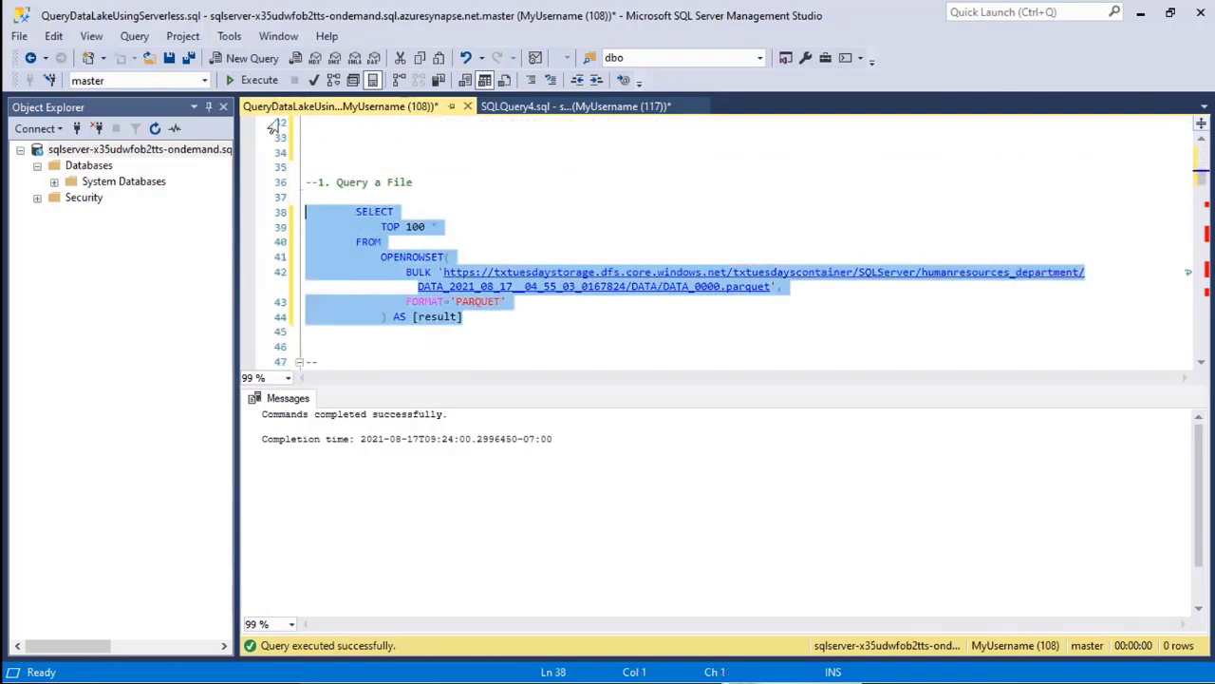
click(254, 80)
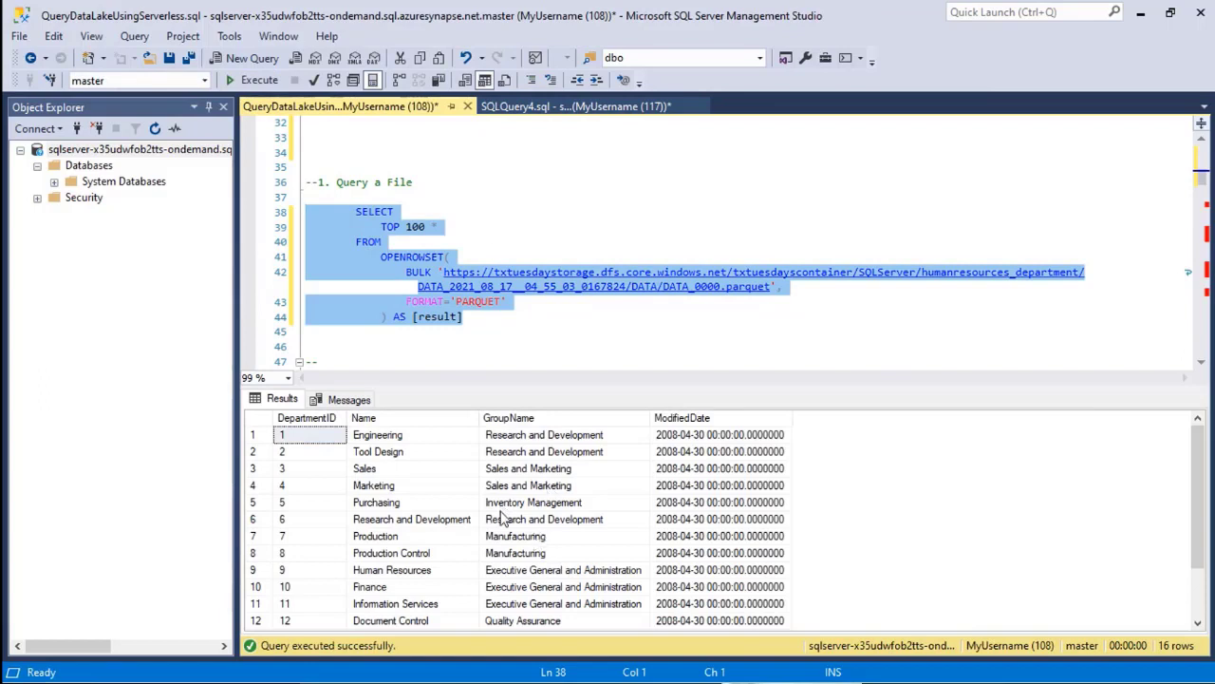
scroll(503, 517, down, 2)
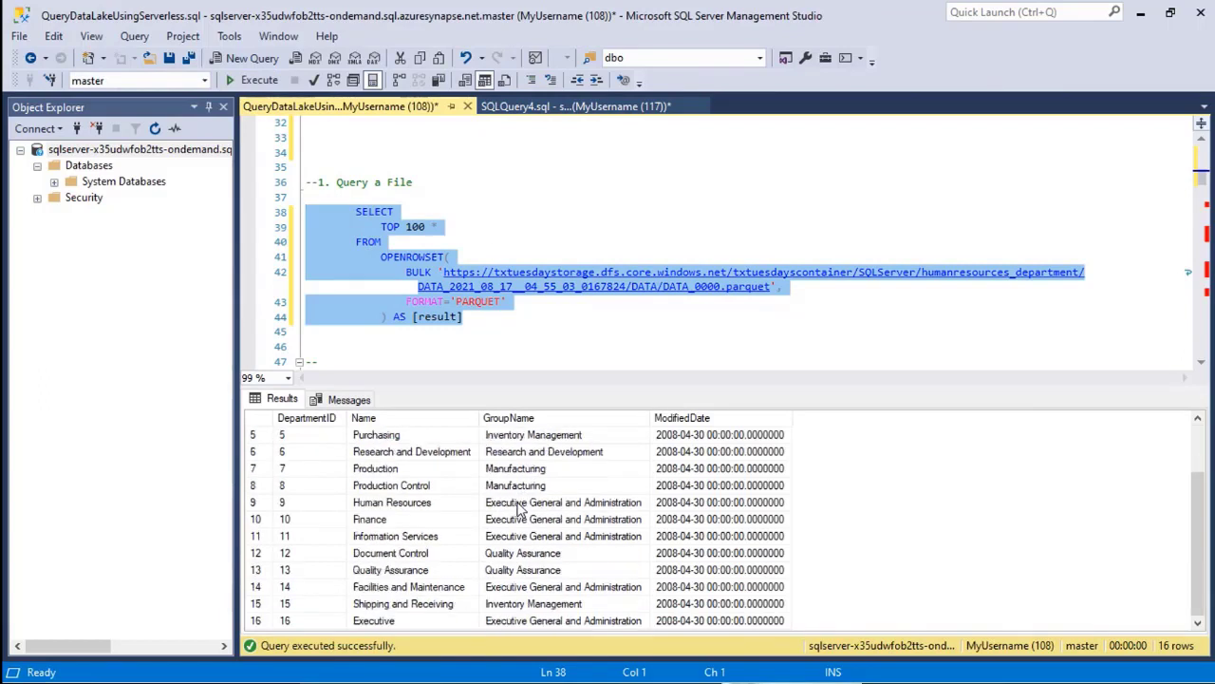
click(484, 323)
scroll(536, 591, up, 2)
scroll(532, 593, down, 2)
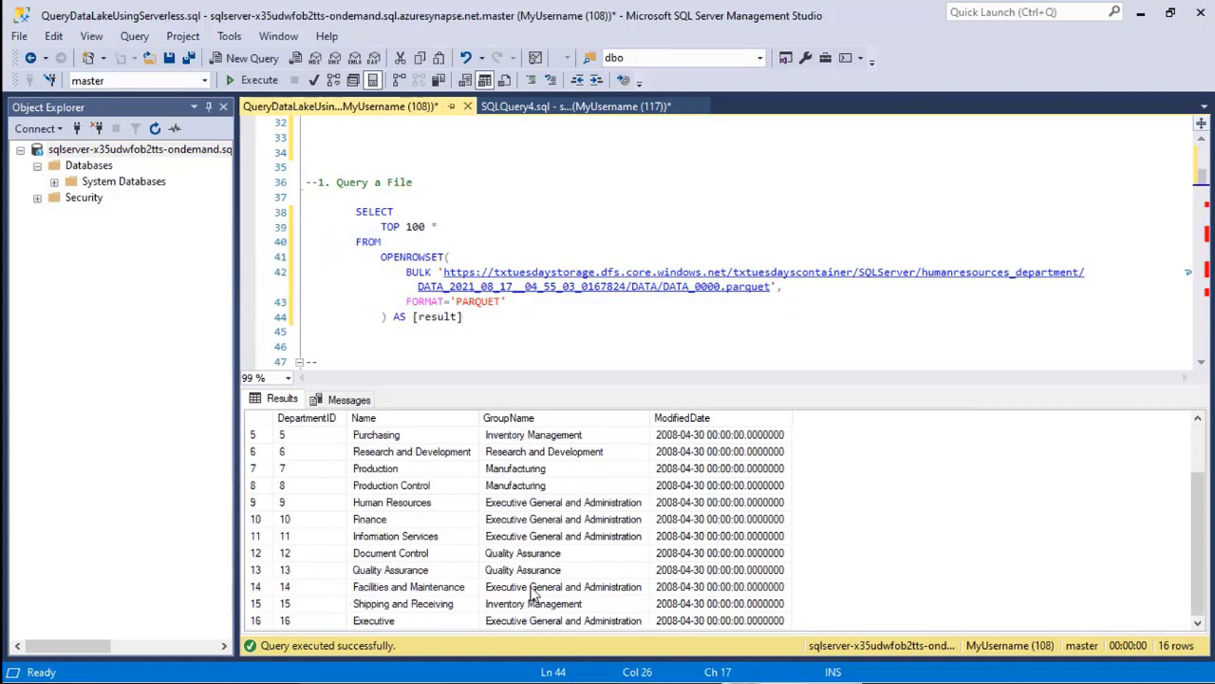
scroll(534, 592, up, 2)
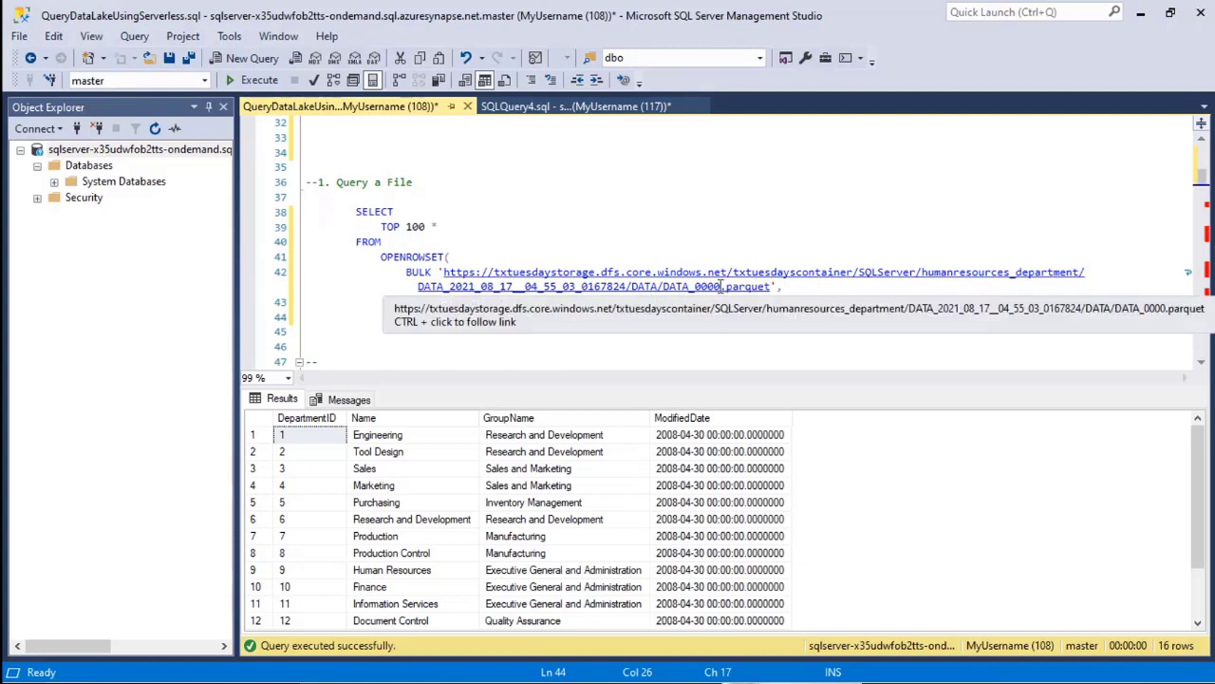
Change the queried file name to DATA_*.parquet, execute the statement, and look through the results
drag(721, 286, 698, 294)
text(*)
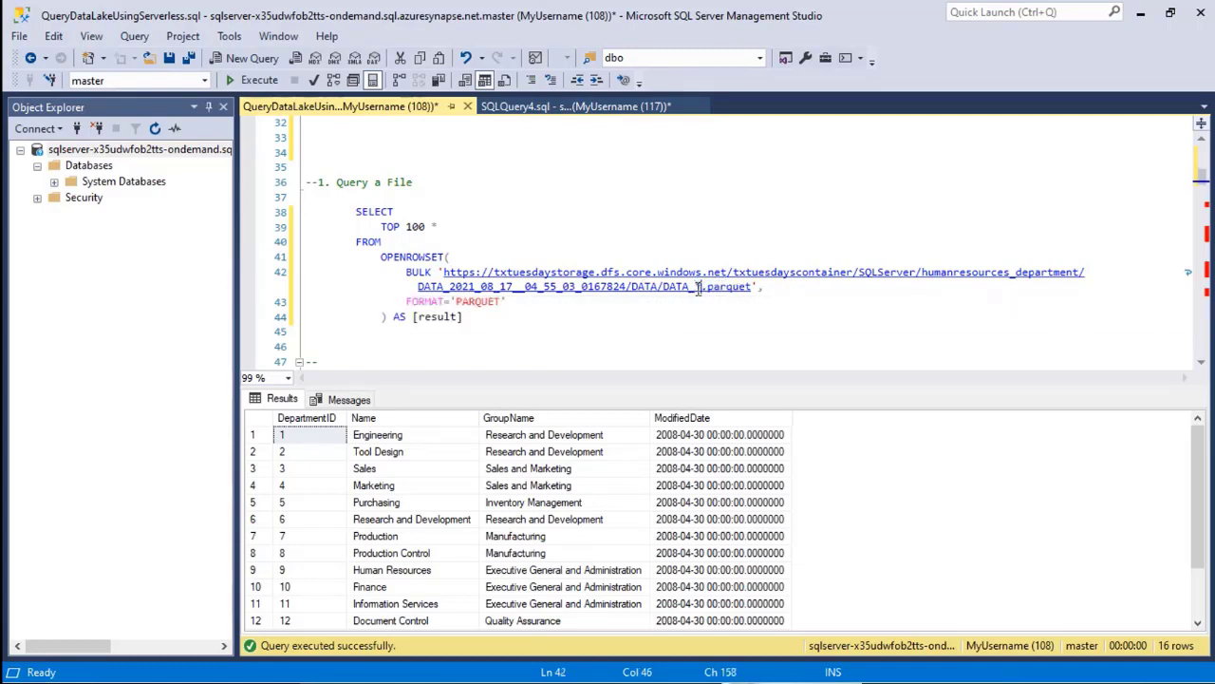
drag(465, 317, 304, 211)
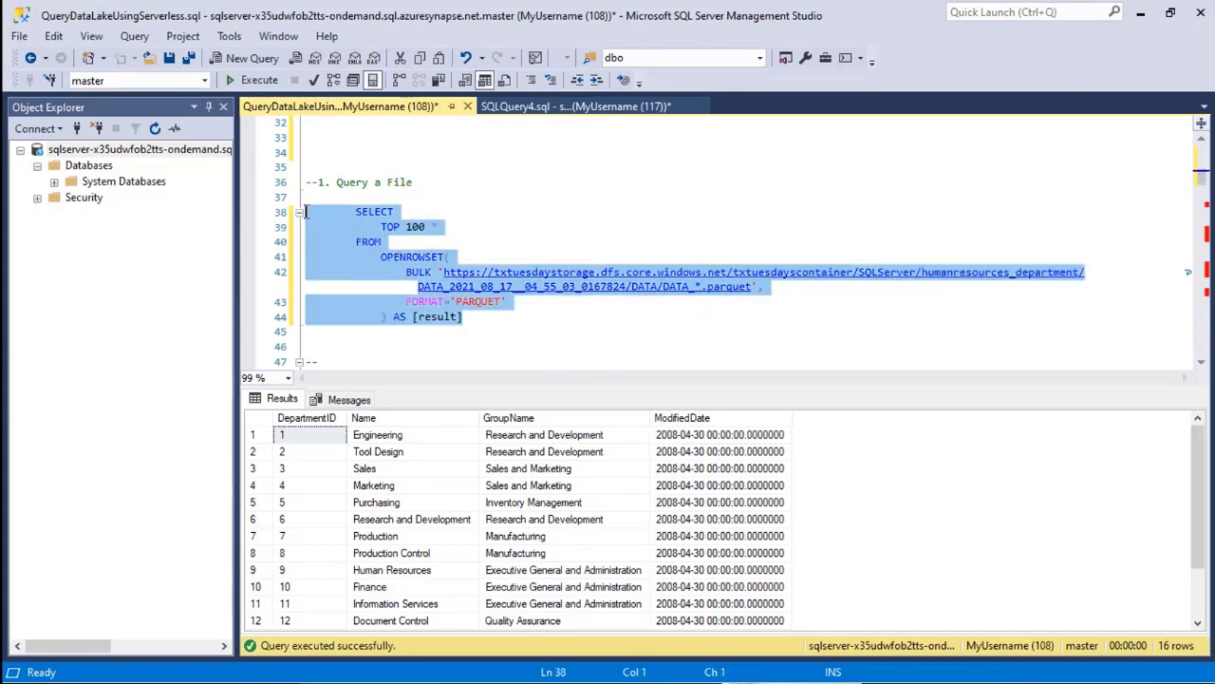
click(258, 82)
scroll(569, 517, down, 2)
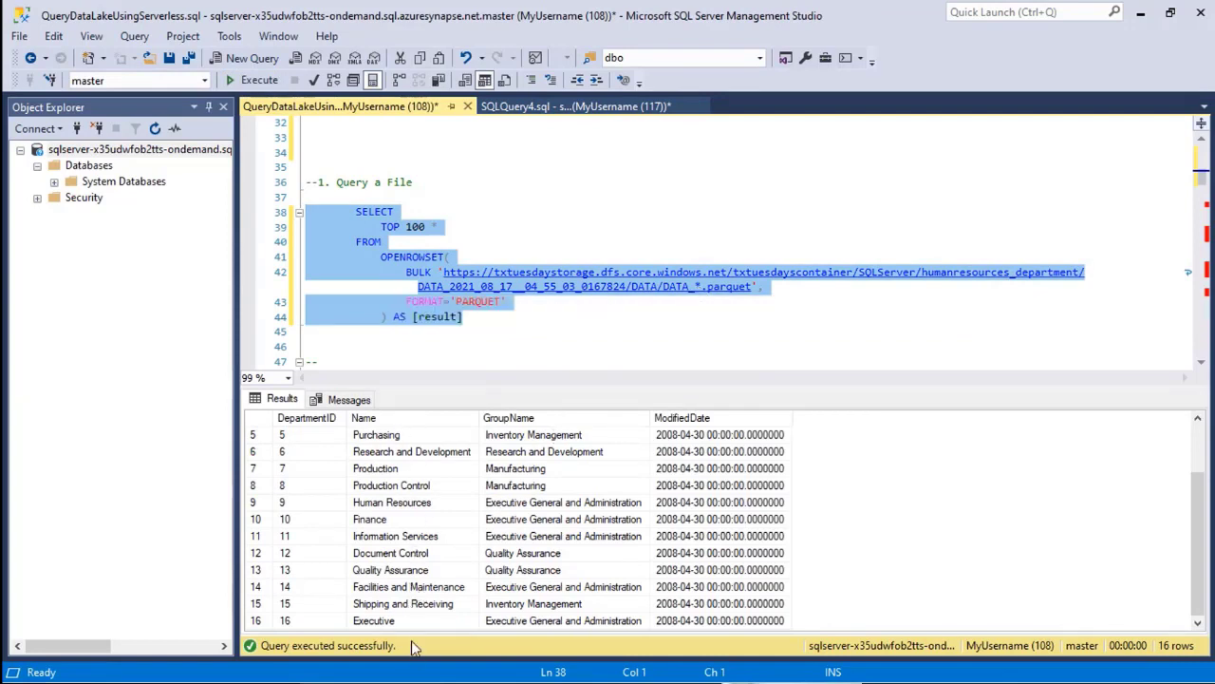
click(471, 319)
scroll(534, 325, down, 2)
scroll(534, 326, up, 2)
Compare the dated folder in the first query's path with the /*/*/*.parquet wildcards under "2. Use Wildcards to query multiple (Incrementally loaded) files"
drag(625, 286, 417, 286)
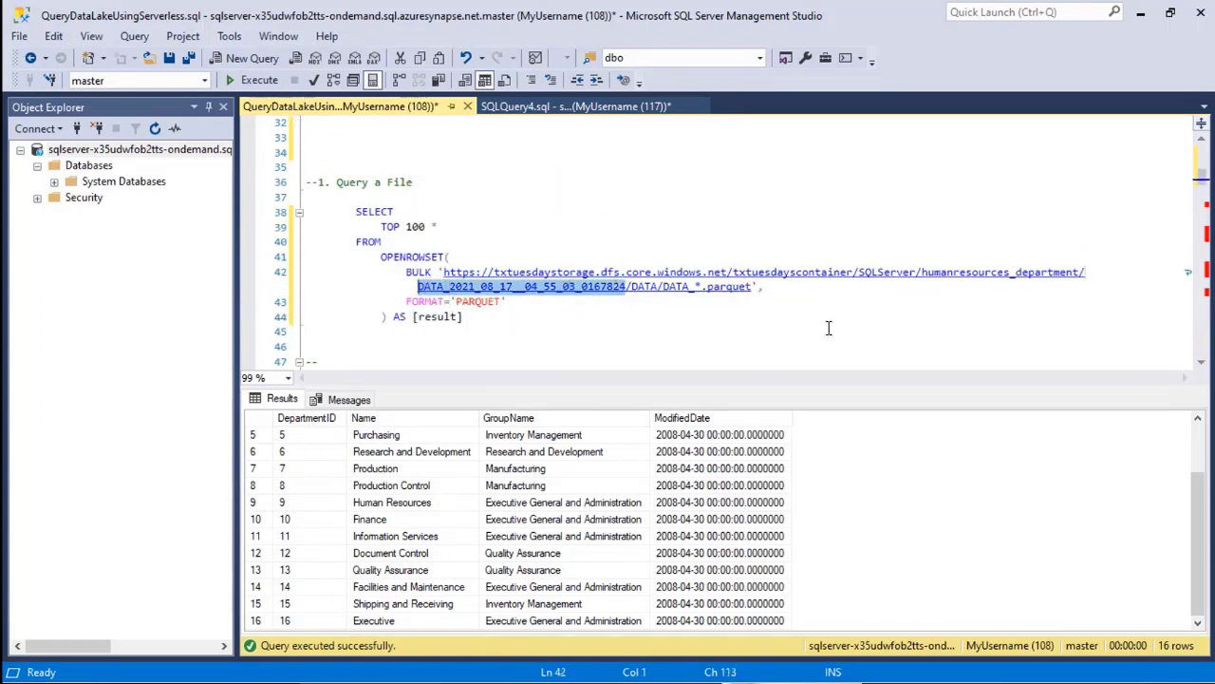
click(468, 316)
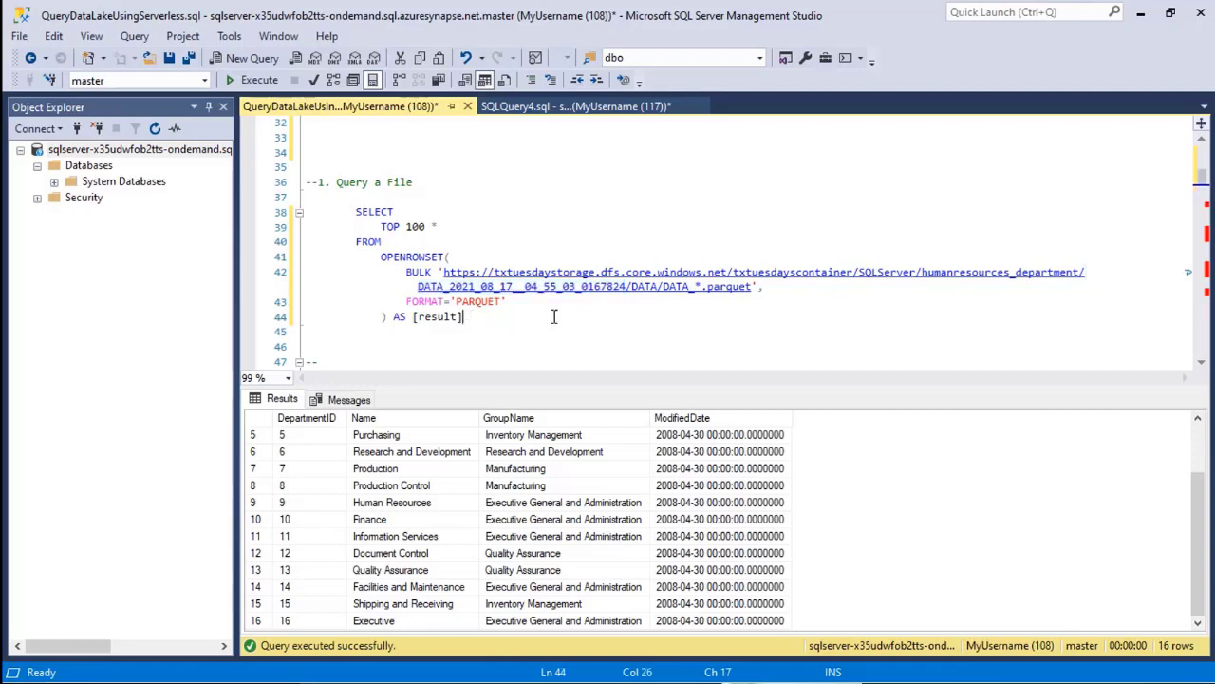
scroll(556, 314, down, 9)
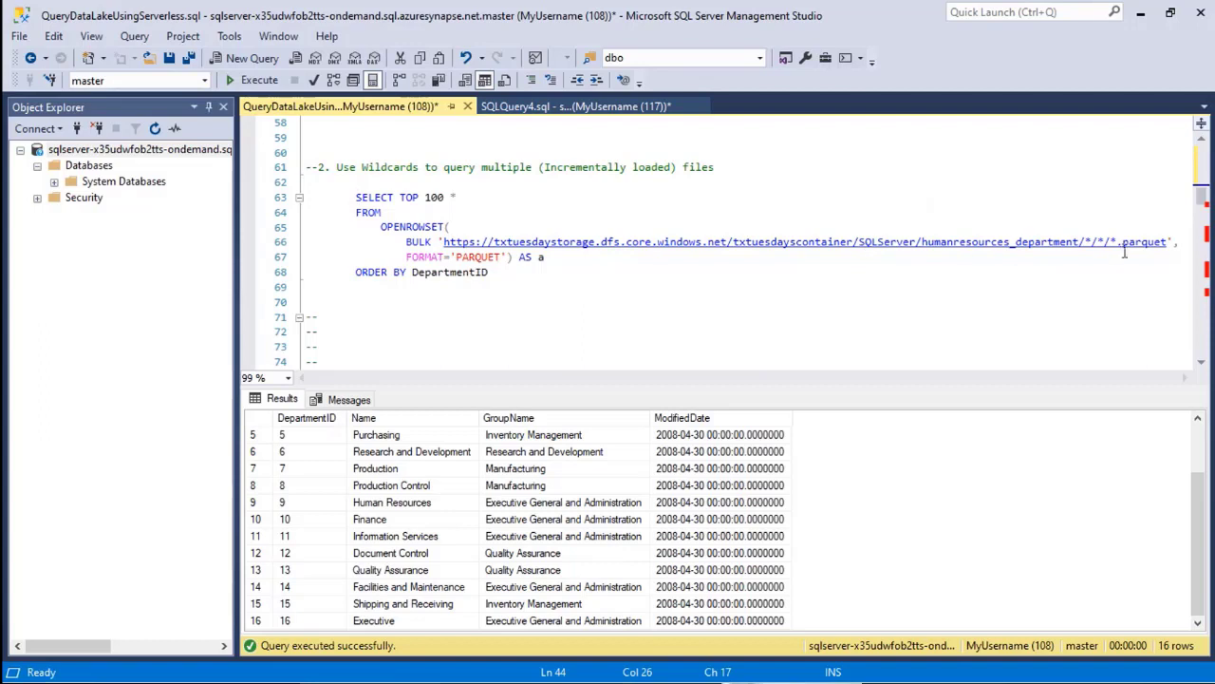
click(1088, 244)
key(Right)
key(Right)
key(Right)
key(Right)
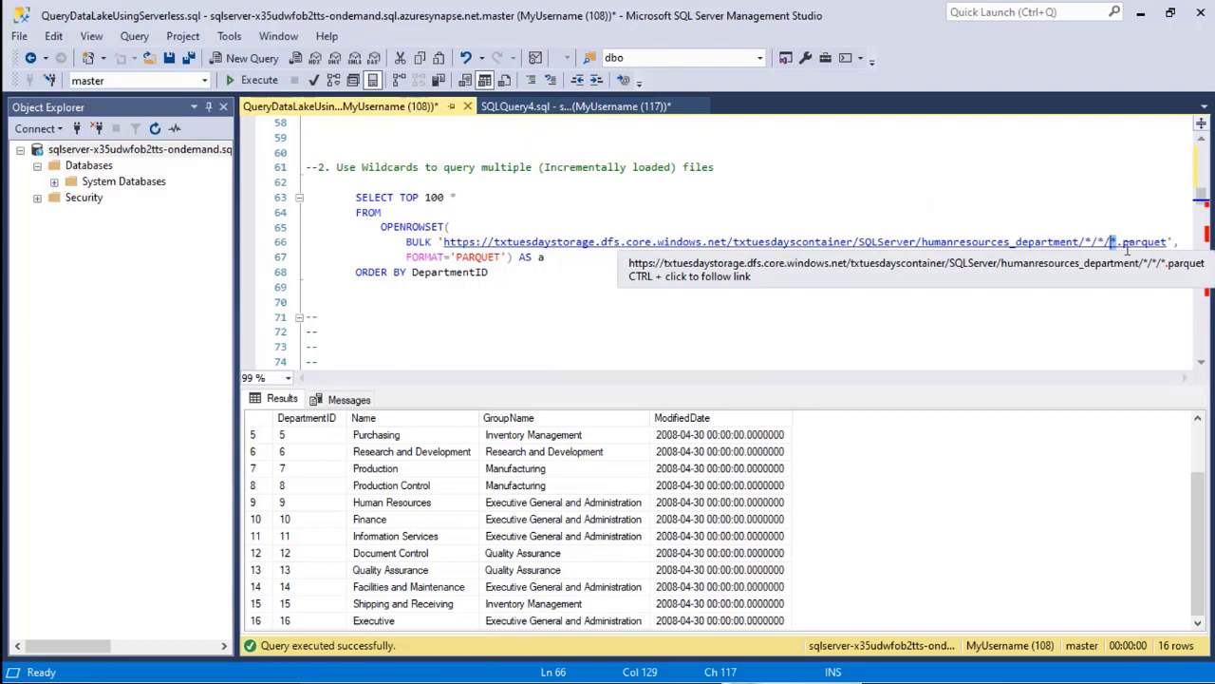
drag(1081, 243, 921, 243)
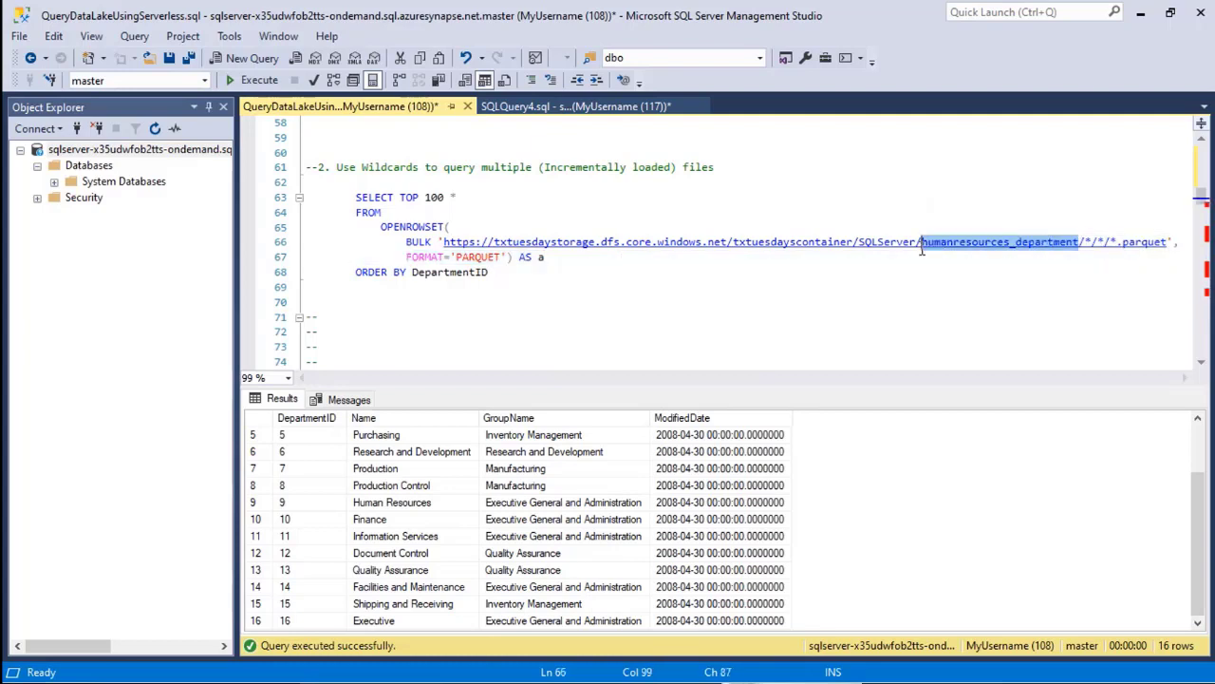
Execute the humanresources_department wildcard query ordered by DepartmentID and look through all returned rows
drag(493, 276, 293, 197)
click(260, 82)
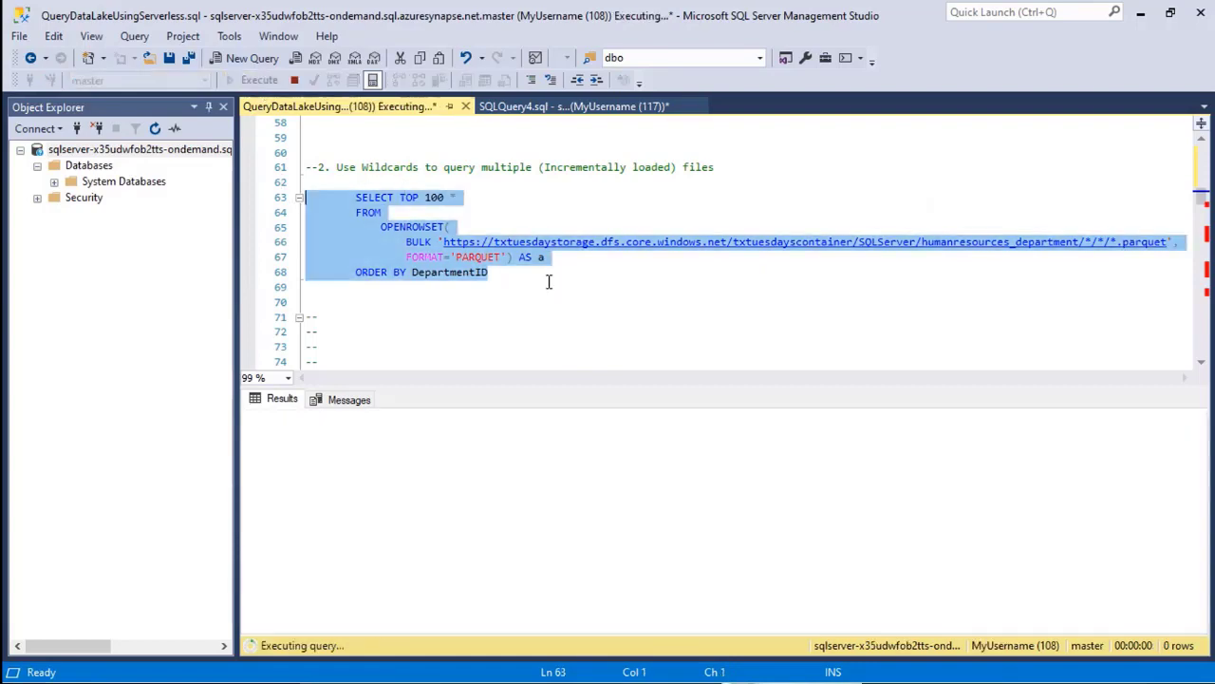
scroll(603, 483, down, 2)
scroll(603, 482, up, 1)
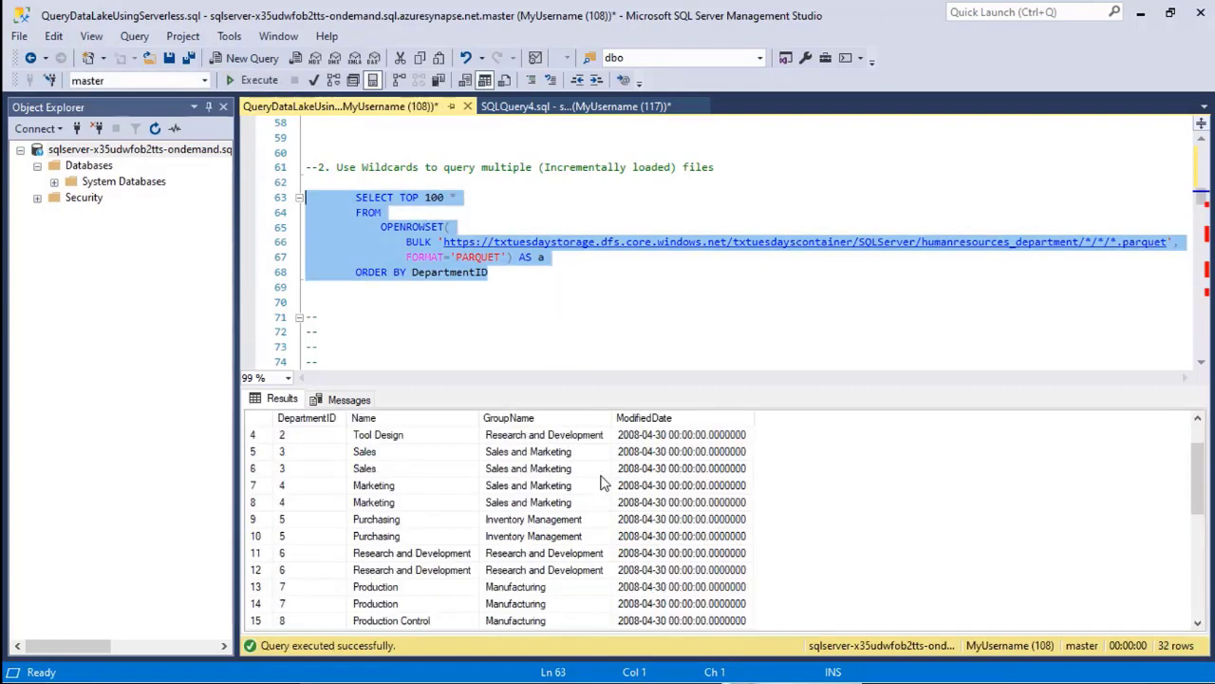
scroll(600, 483, down, 1)
scroll(600, 482, down, 5)
scroll(600, 482, up, 7)
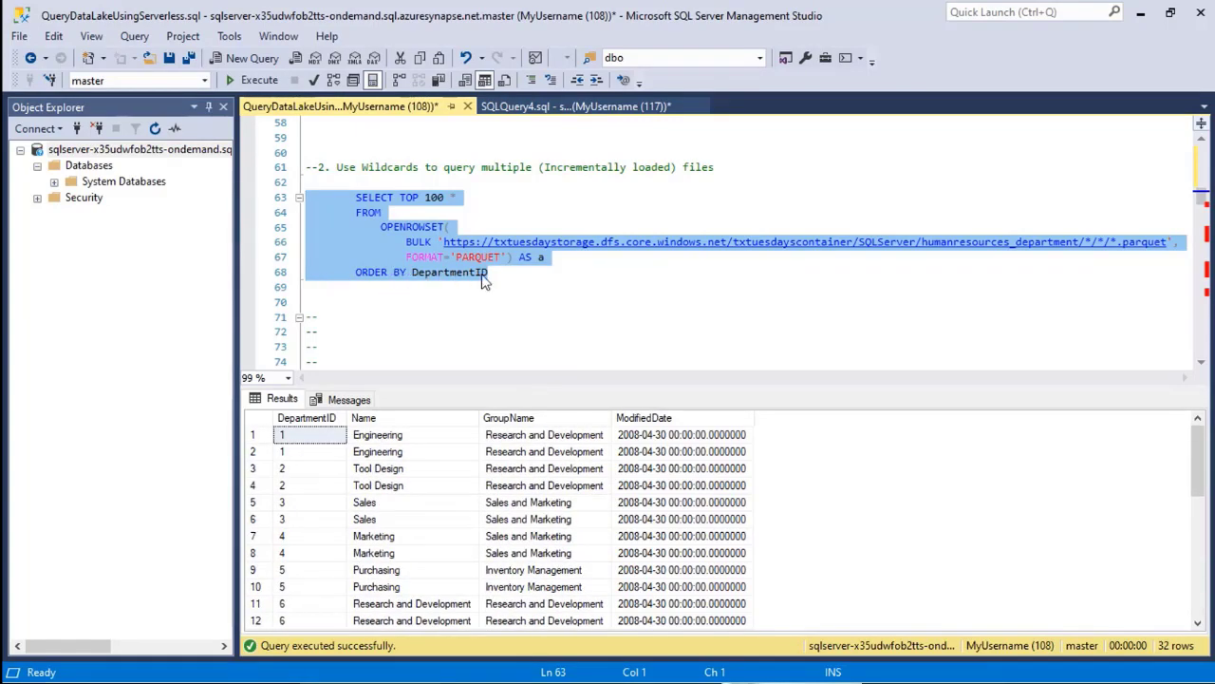
Compare the first two Engineering rows in the results and check the wildcard path they come from
click(256, 434)
click(253, 434)
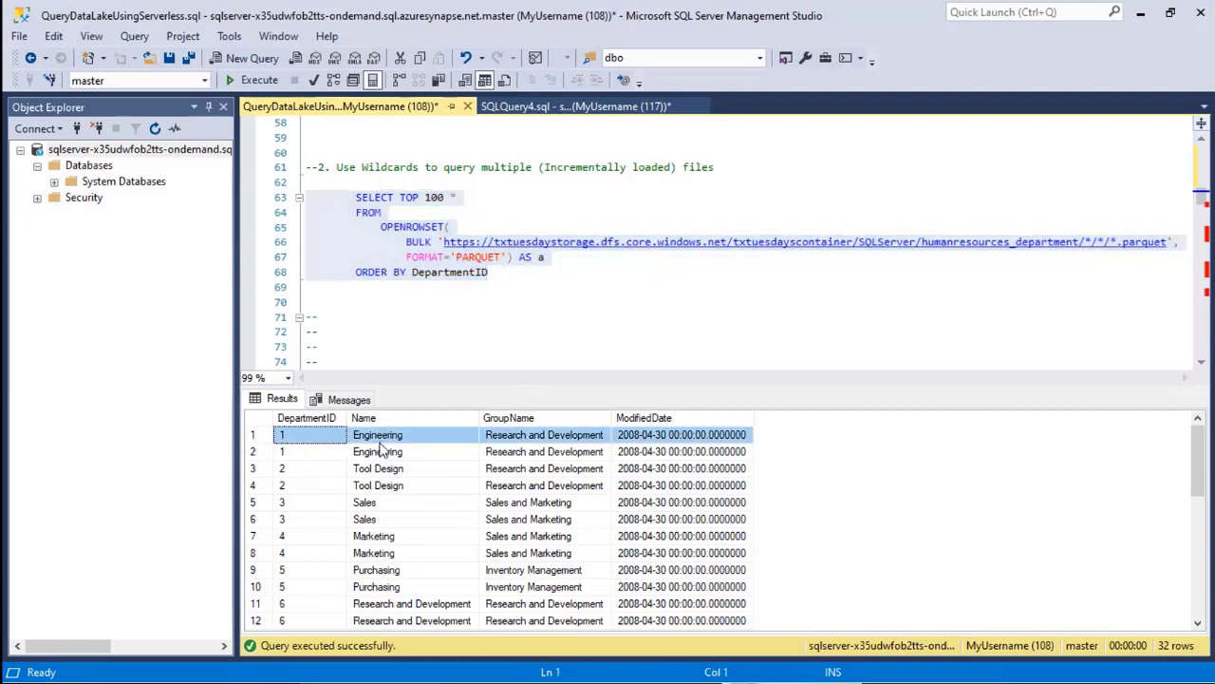
click(256, 454)
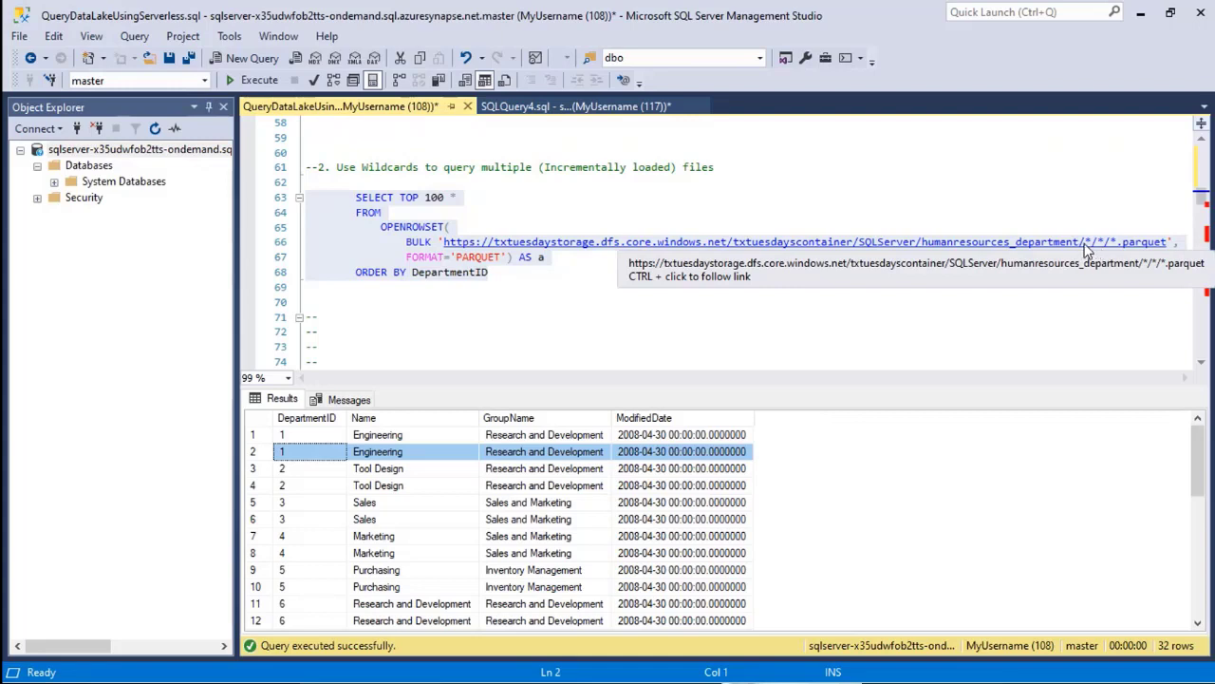
scroll(497, 277, down, 2)
scroll(496, 276, up, 2)
click(504, 274)
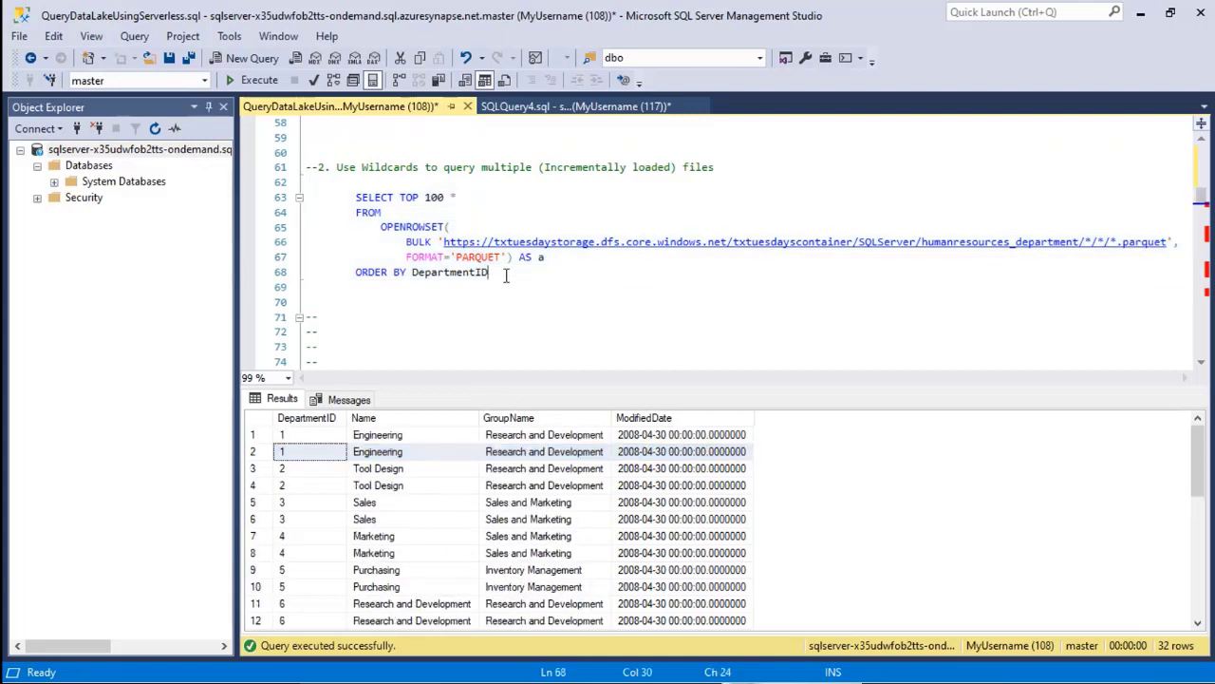
Execute the query under "3. Use FILEPATH function" that adds a.filepath() AS [FilePath] to the humanresources_department rows
scroll(506, 274, down, 6)
scroll(508, 274, down, 1)
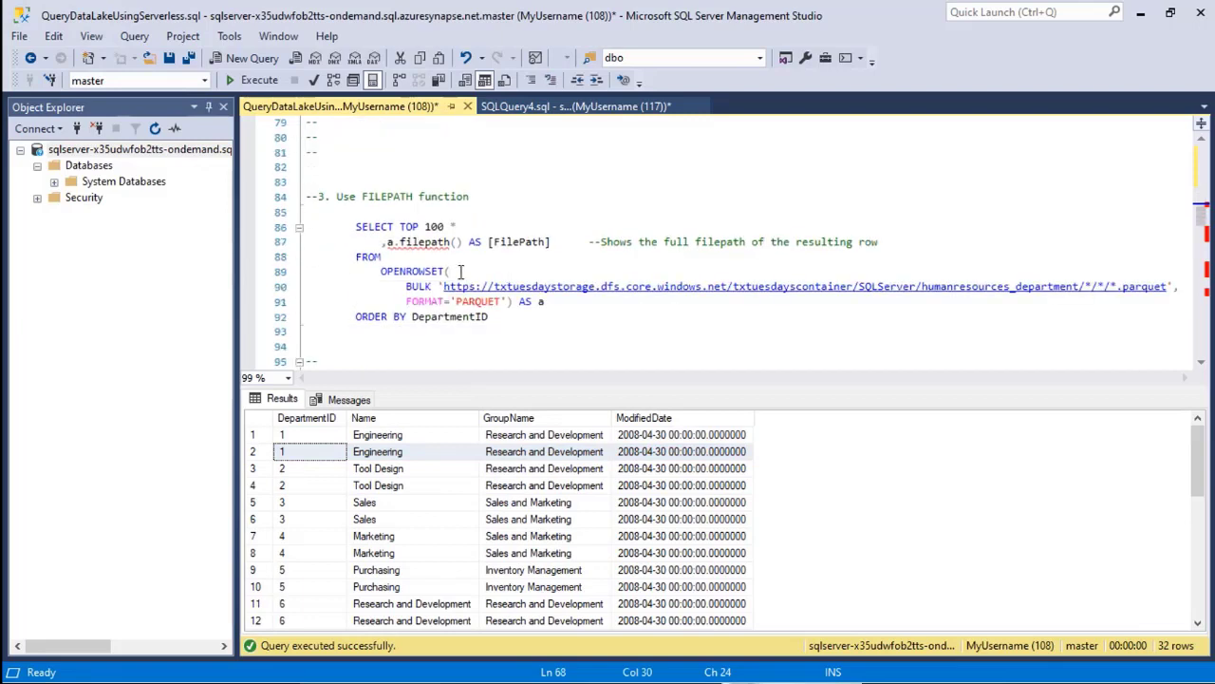
drag(380, 242, 554, 241)
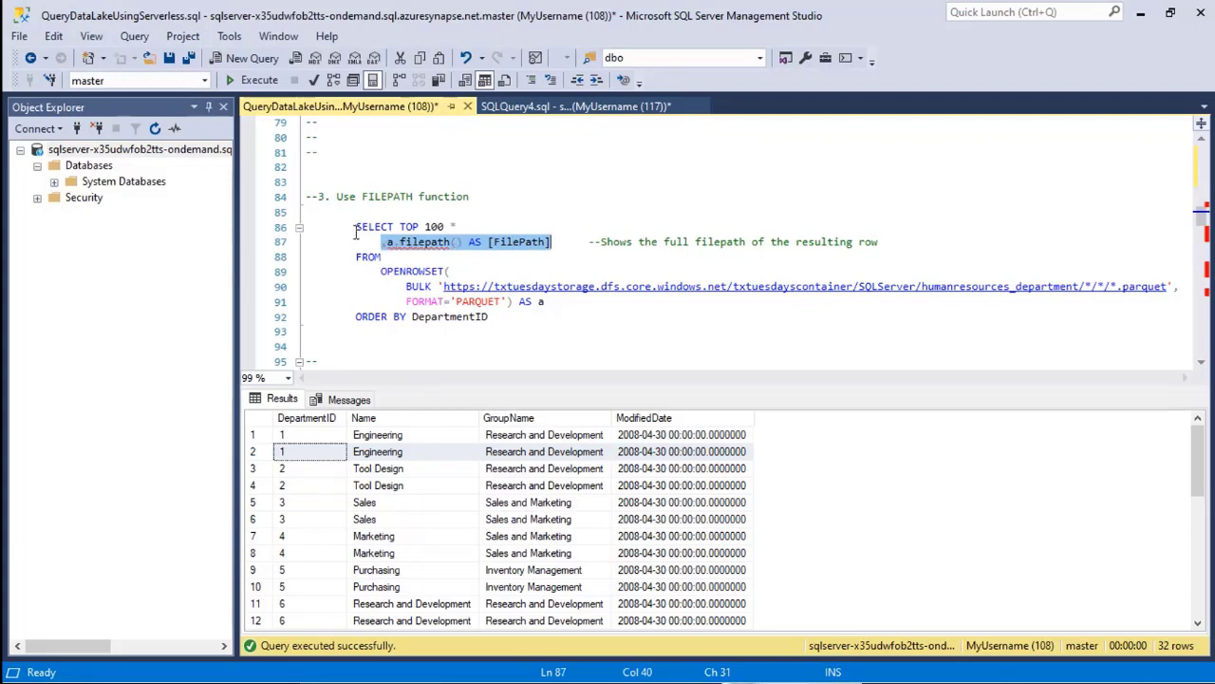
drag(354, 228, 504, 323)
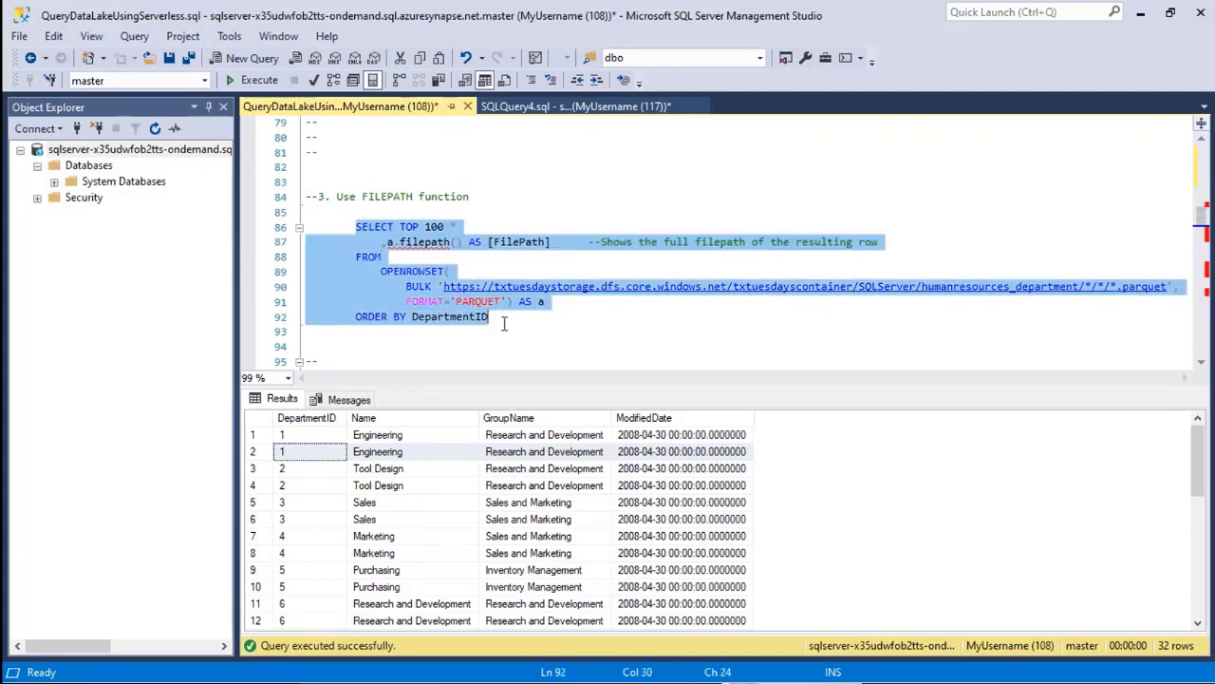
click(252, 80)
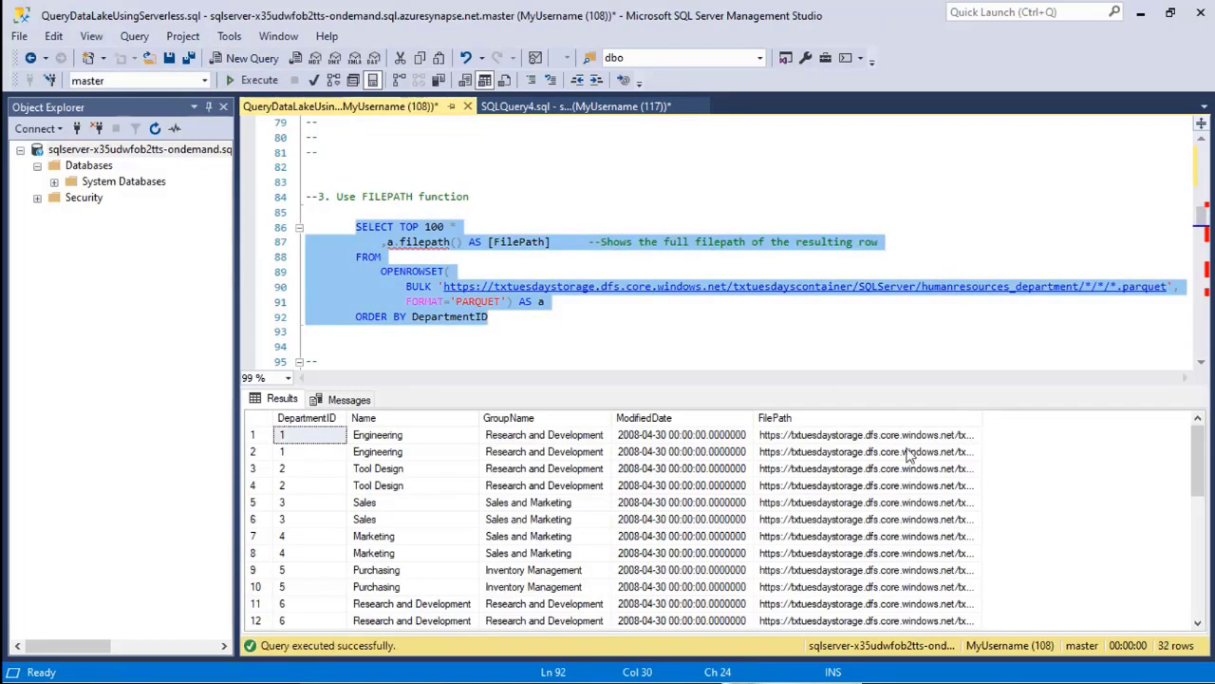
Widen the FilePath result column to its full content and read each row's file path against the a.filepath() expression
double_click(981, 418)
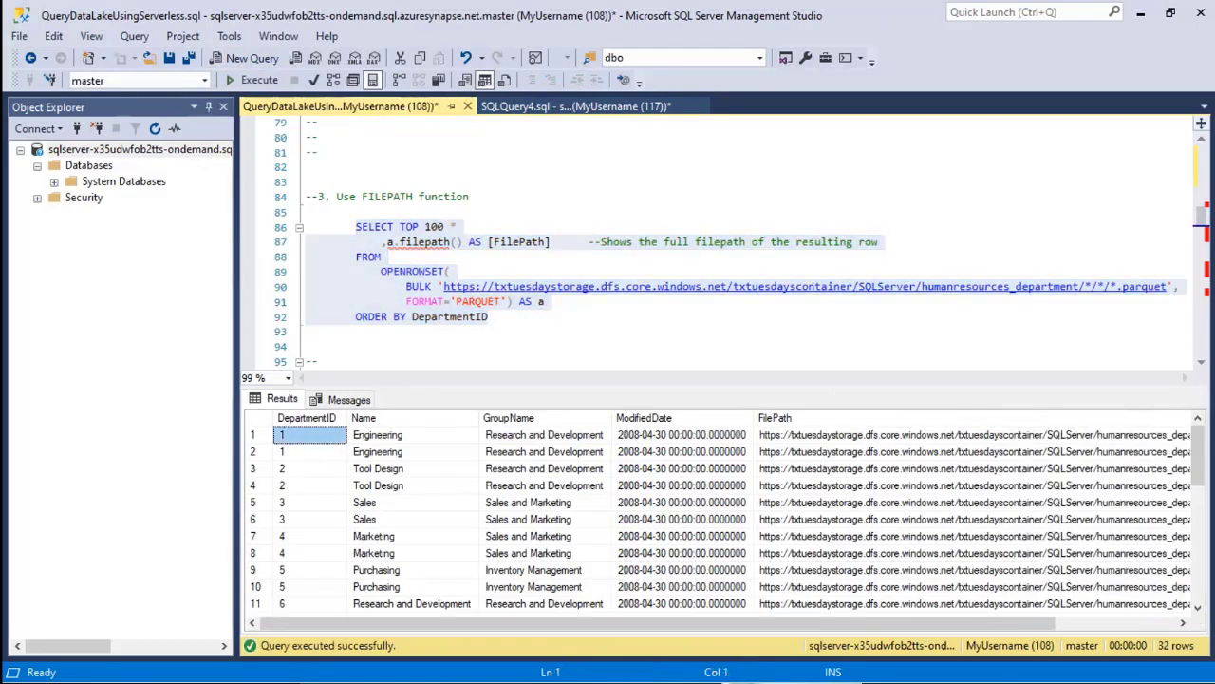
drag(949, 625, 1083, 626)
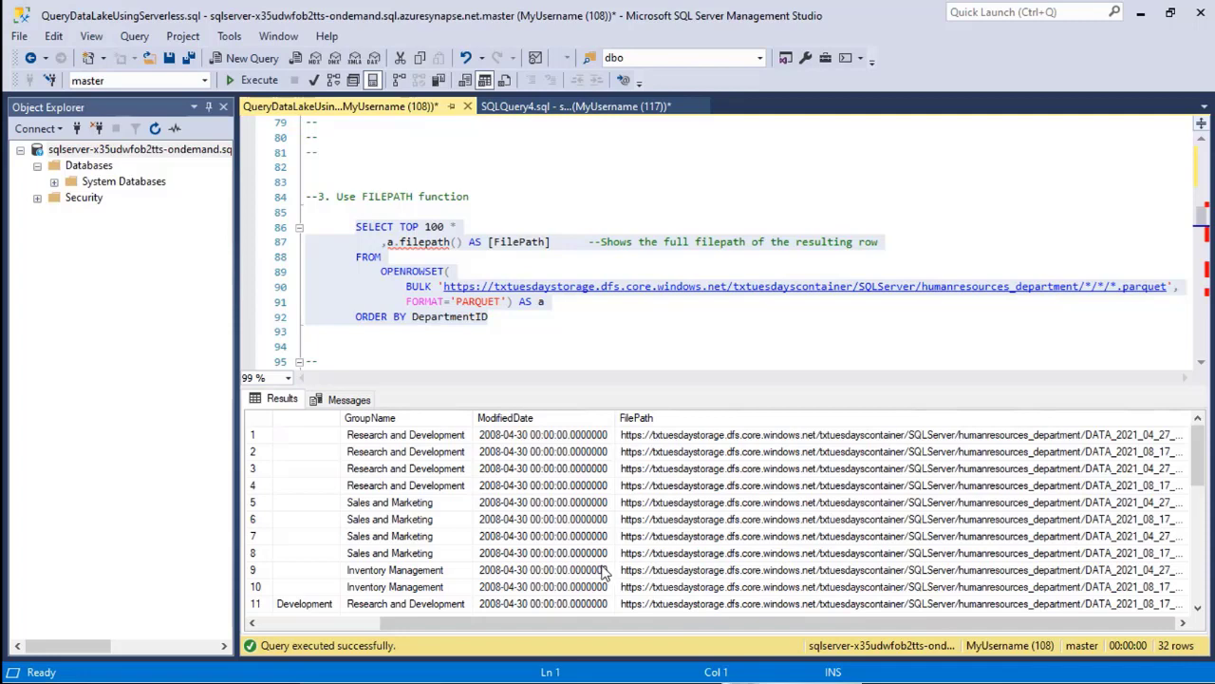
mouse_move(427, 249)
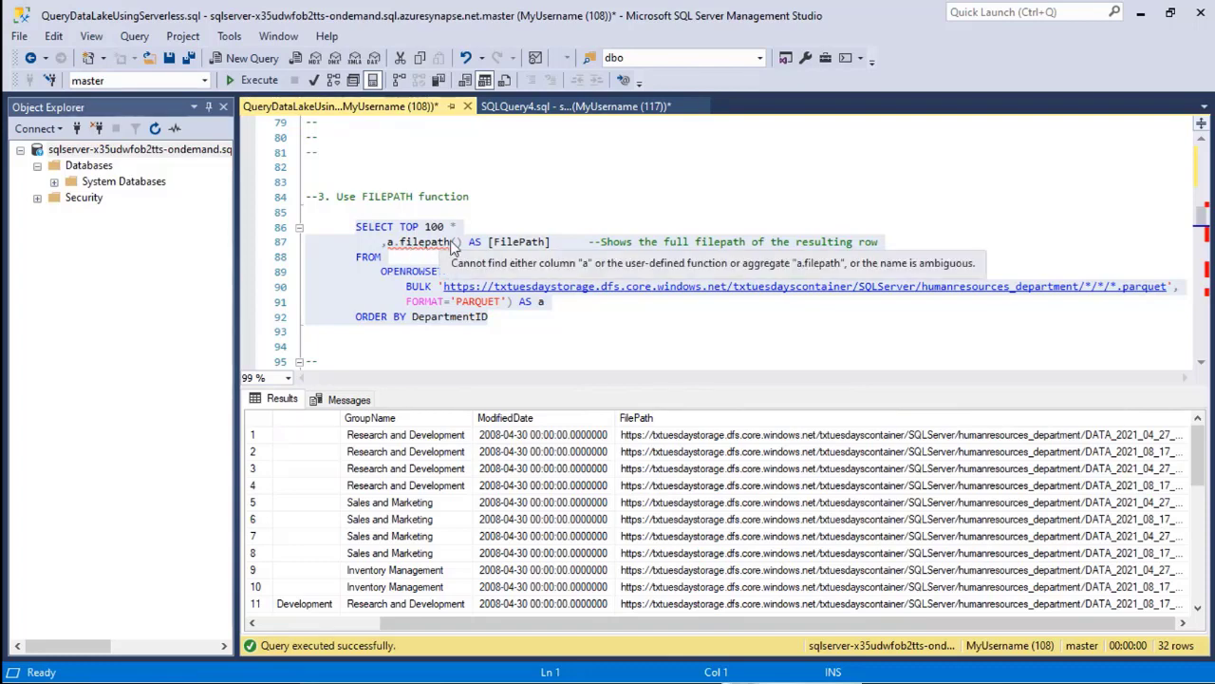
scroll(507, 300, down, 1)
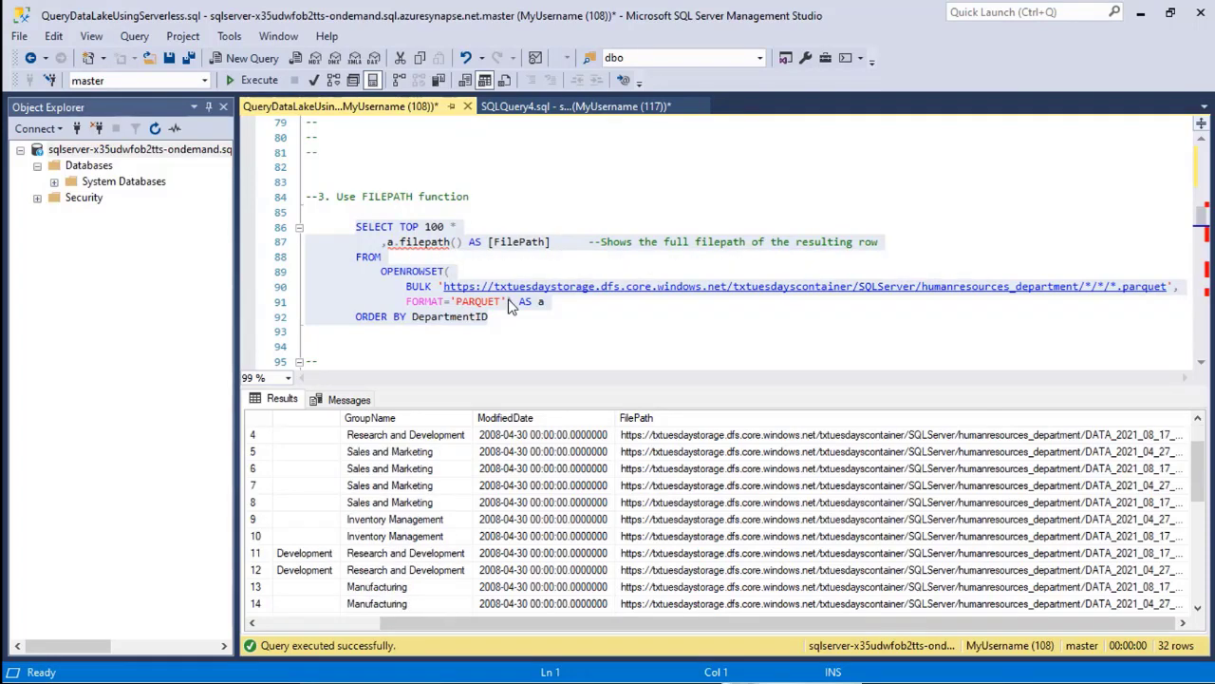
Match filepath(1) and filepath(3) under "4. Use FILEPATH function to determine ODX version & Batch" with the wildcards in the BULK path
click(518, 319)
scroll(517, 319, down, 8)
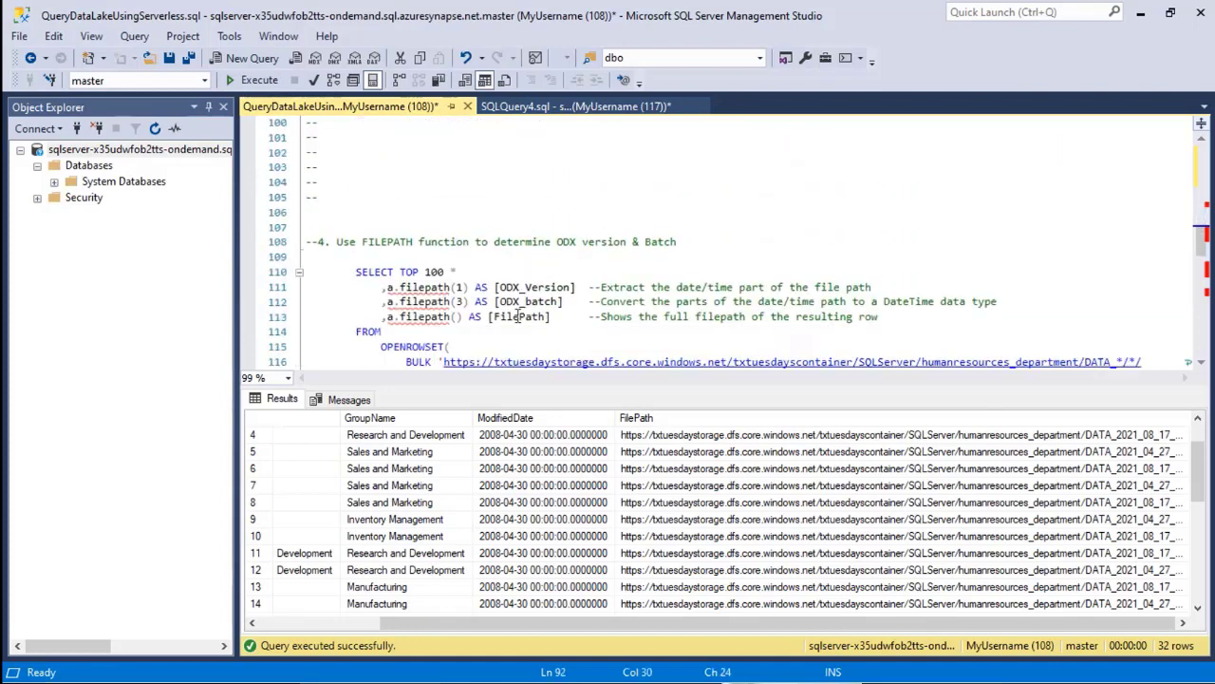
click(459, 242)
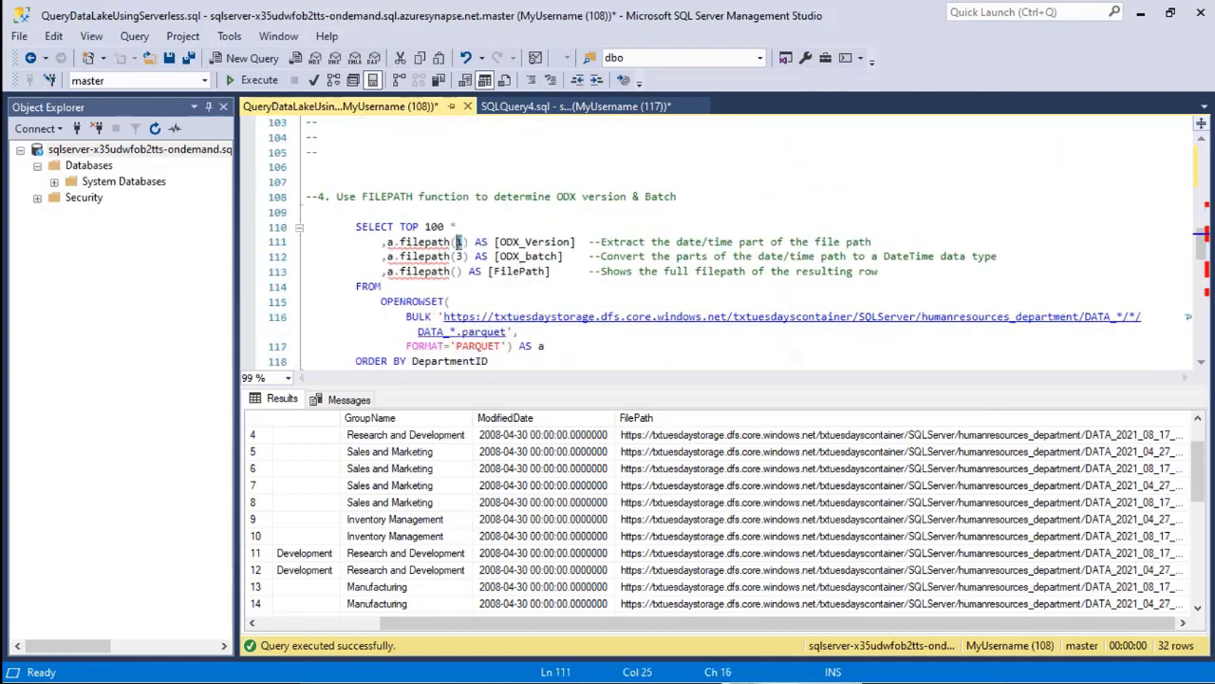
double_click(460, 242)
click(1117, 316)
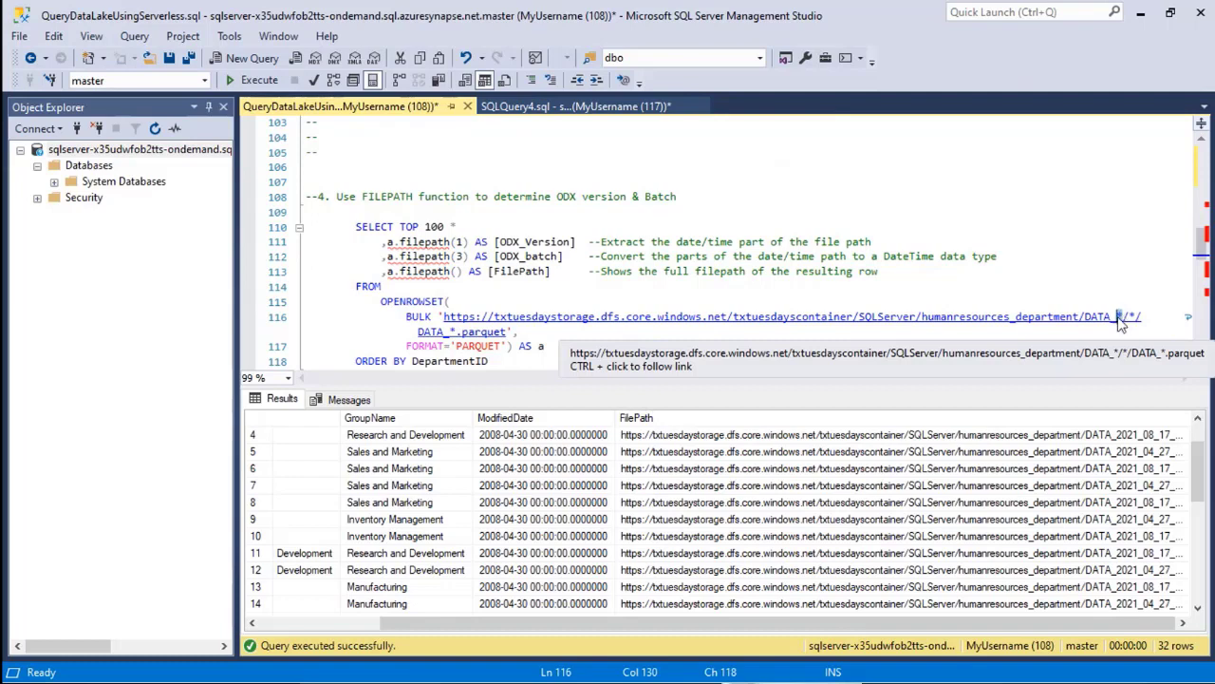
click(462, 243)
key(shift+Left)
click(463, 257)
key(shift+Left)
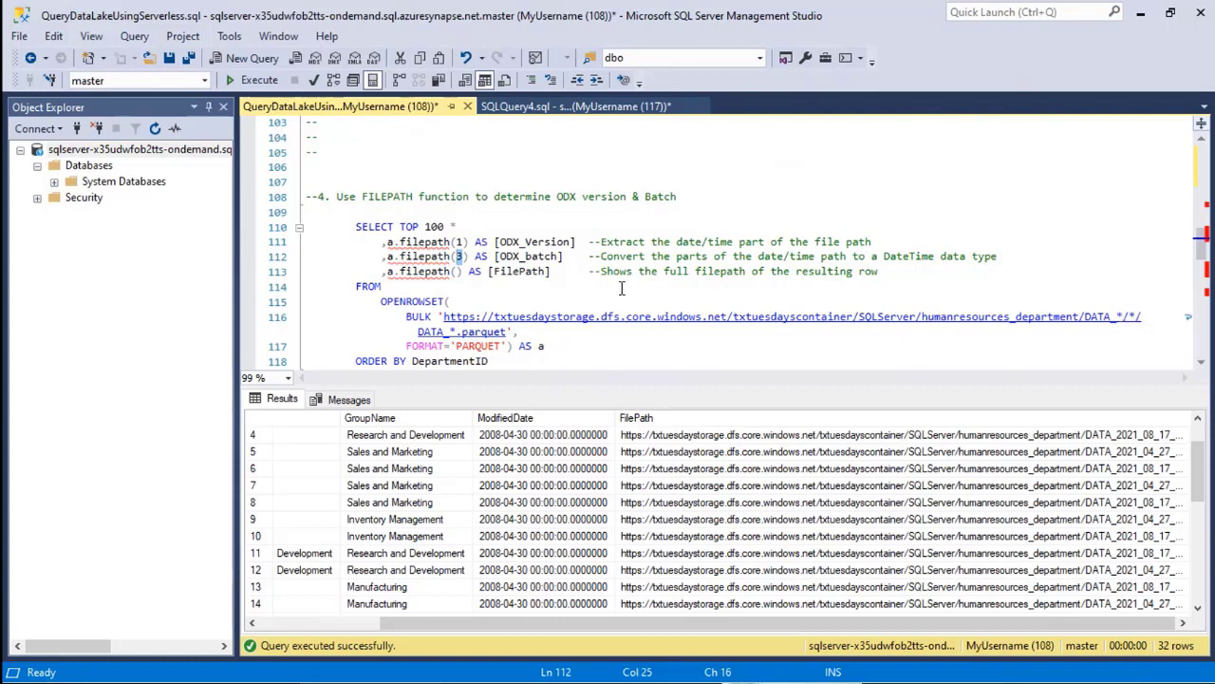
drag(457, 330, 452, 331)
Execute the section 4 query that returns the ODX_Version, ODX_batch and FilePath columns ordered by DepartmentID
scroll(523, 346, down, 1)
drag(506, 316, 305, 181)
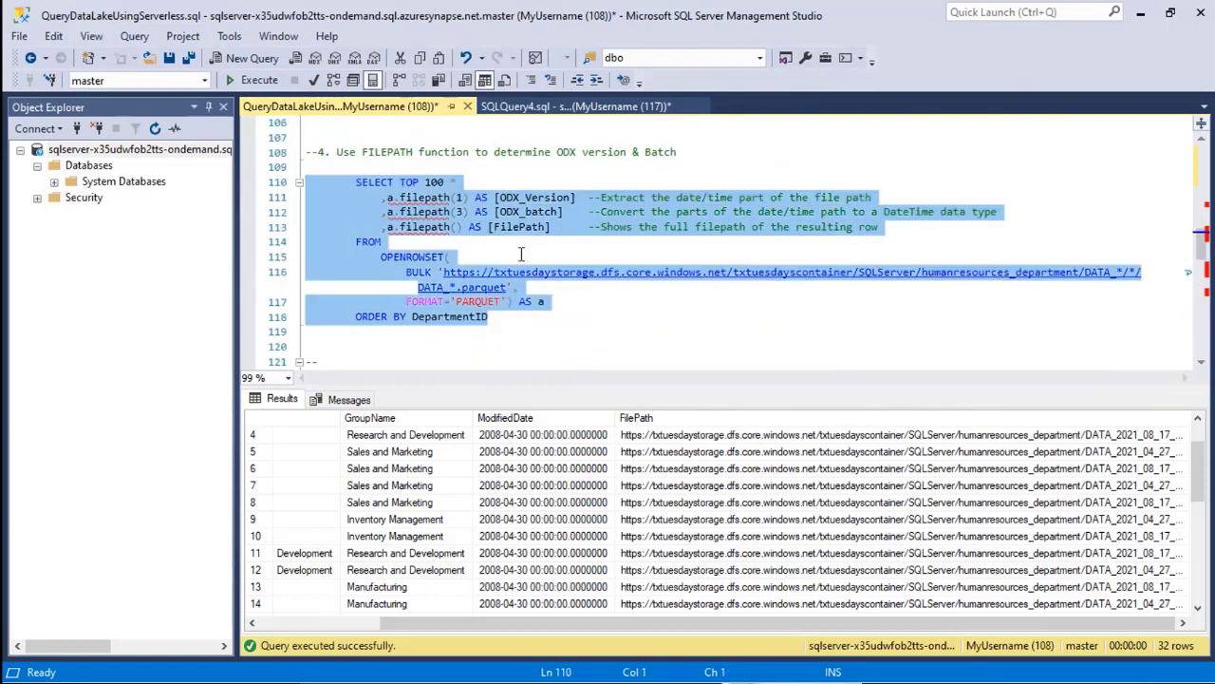
click(252, 80)
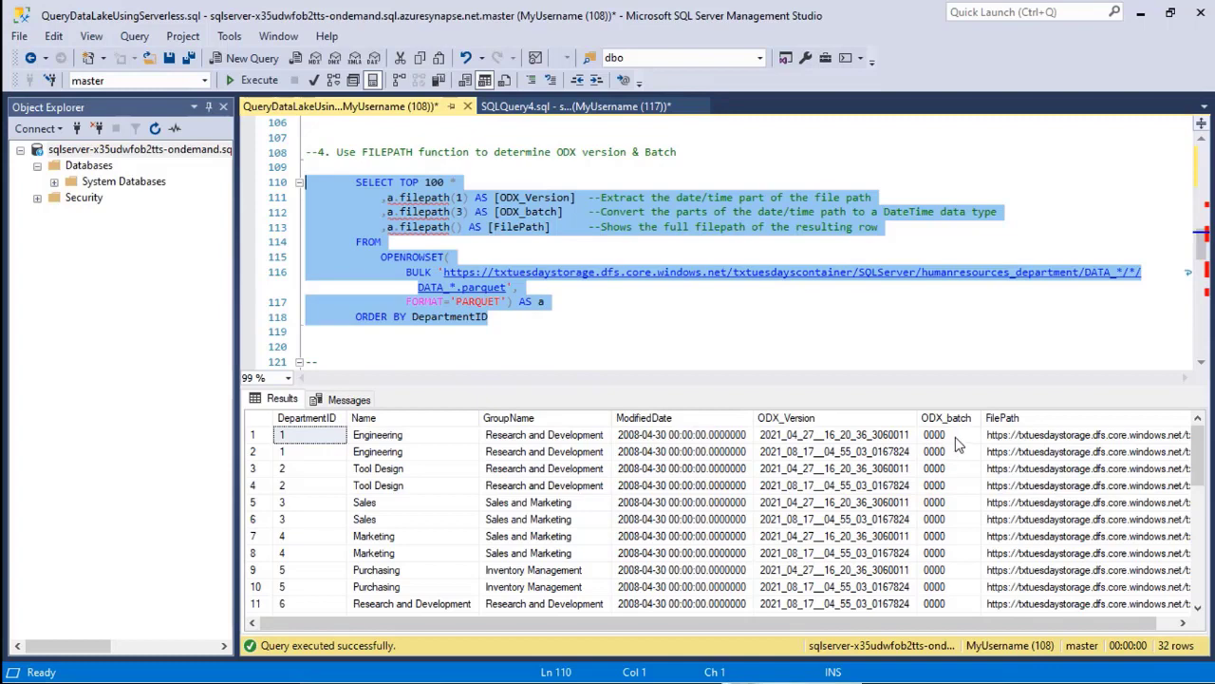
Check the comments on the three filepath lines against the ODX_Version, ODX_batch and FilePath result columns
click(621, 213)
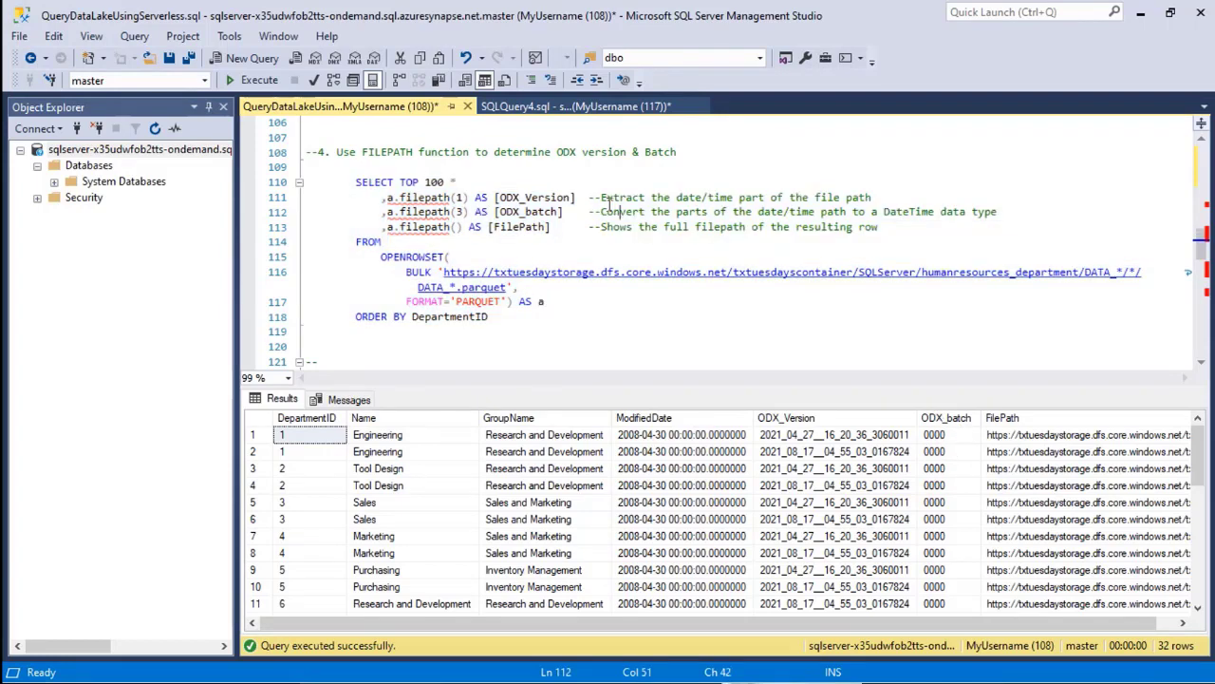
drag(600, 197, 873, 197)
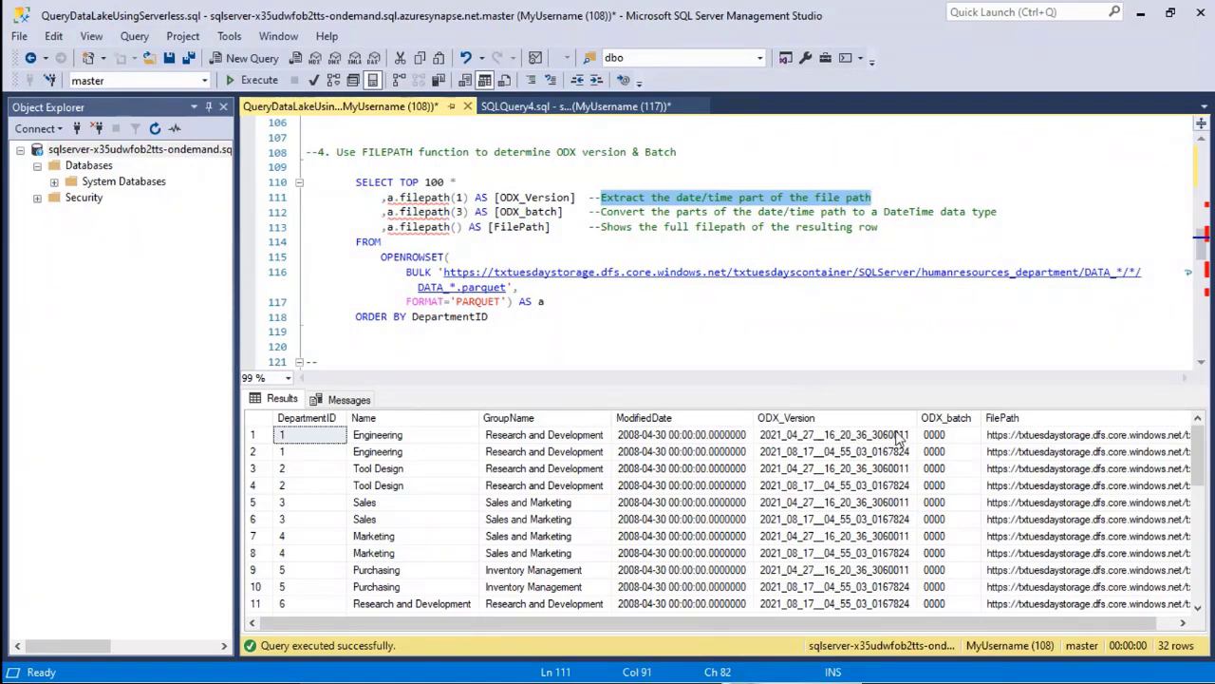
drag(604, 212, 997, 211)
click(920, 236)
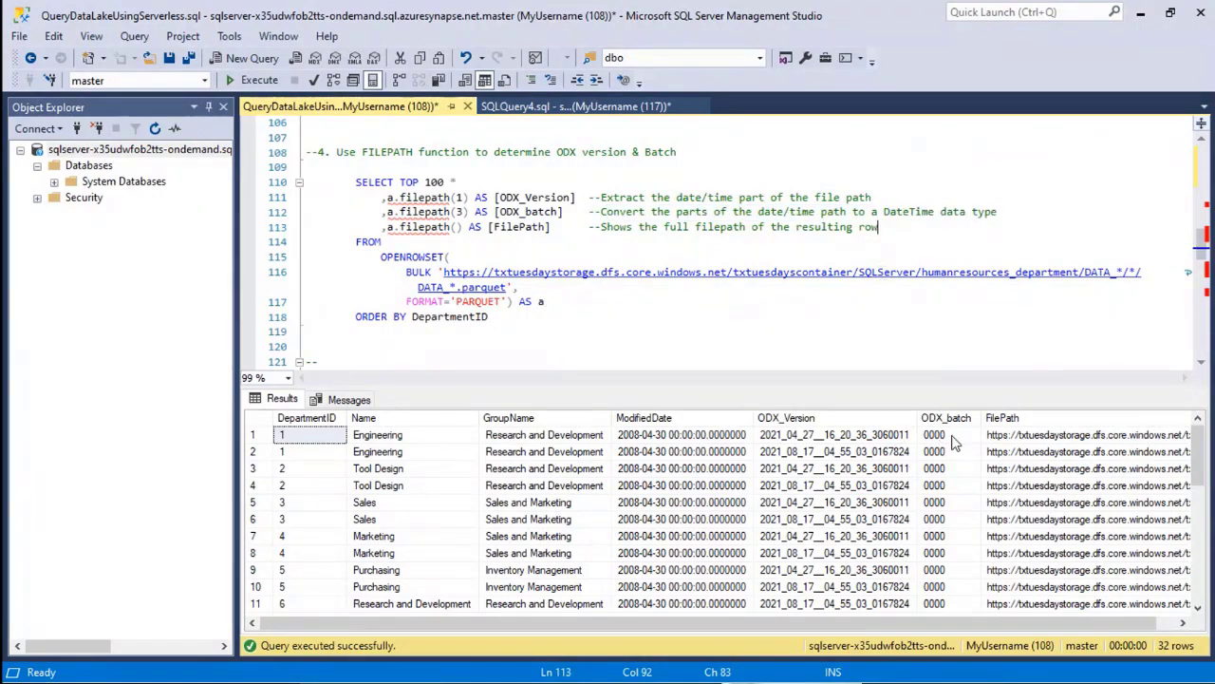
click(1026, 440)
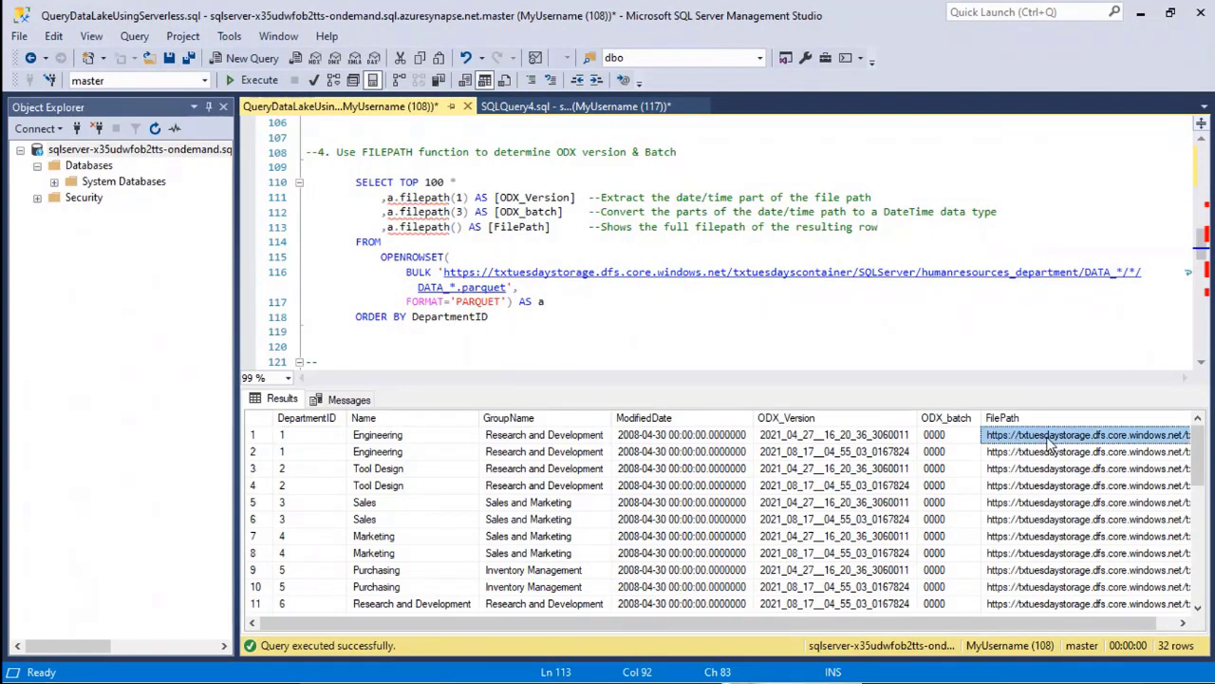
Compare the ODX_Version values of the two Engineering rows
click(504, 319)
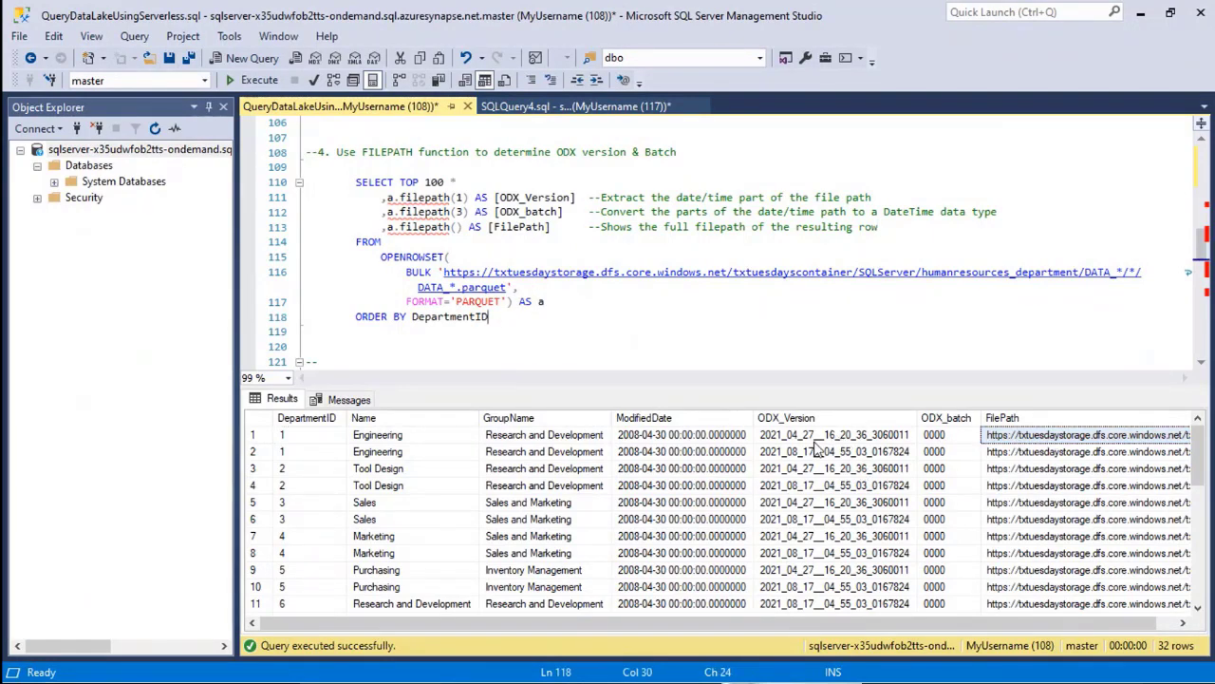
click(773, 454)
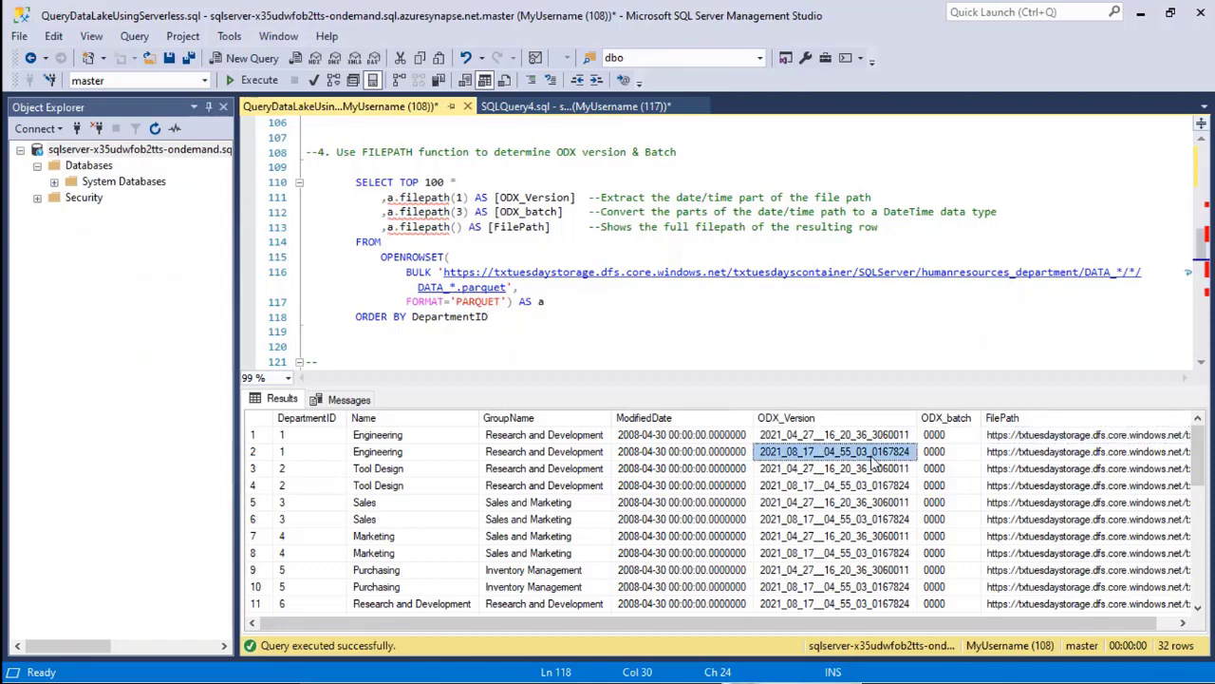
click(795, 438)
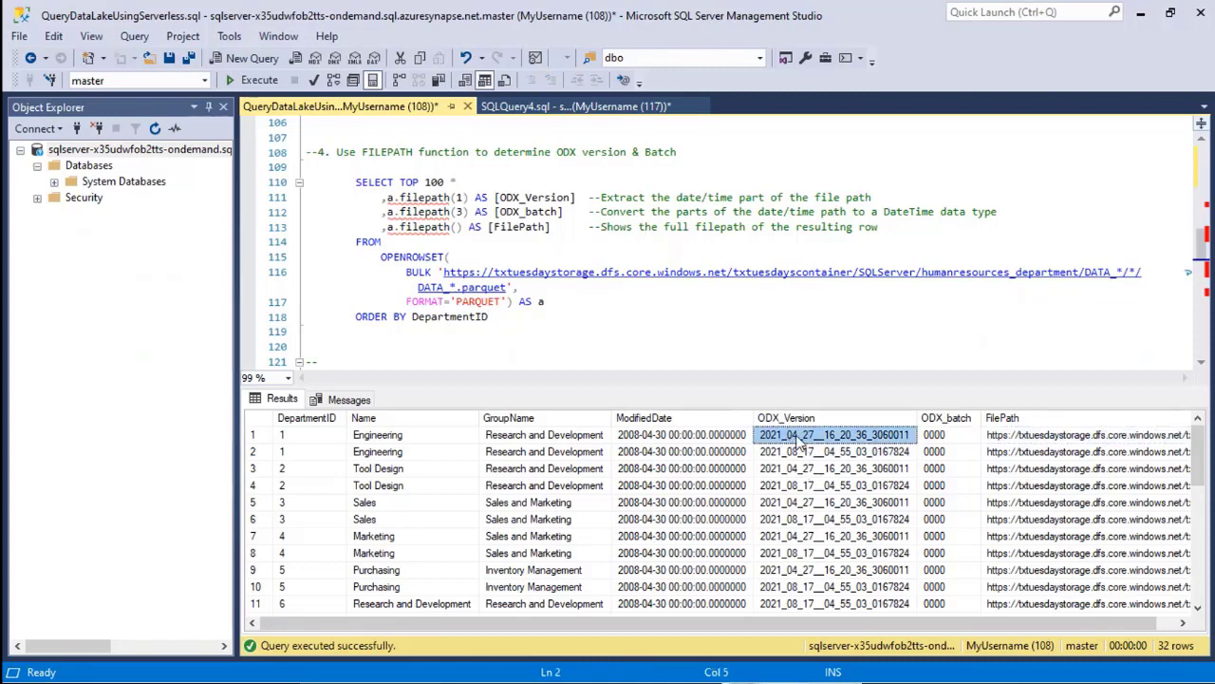
click(796, 456)
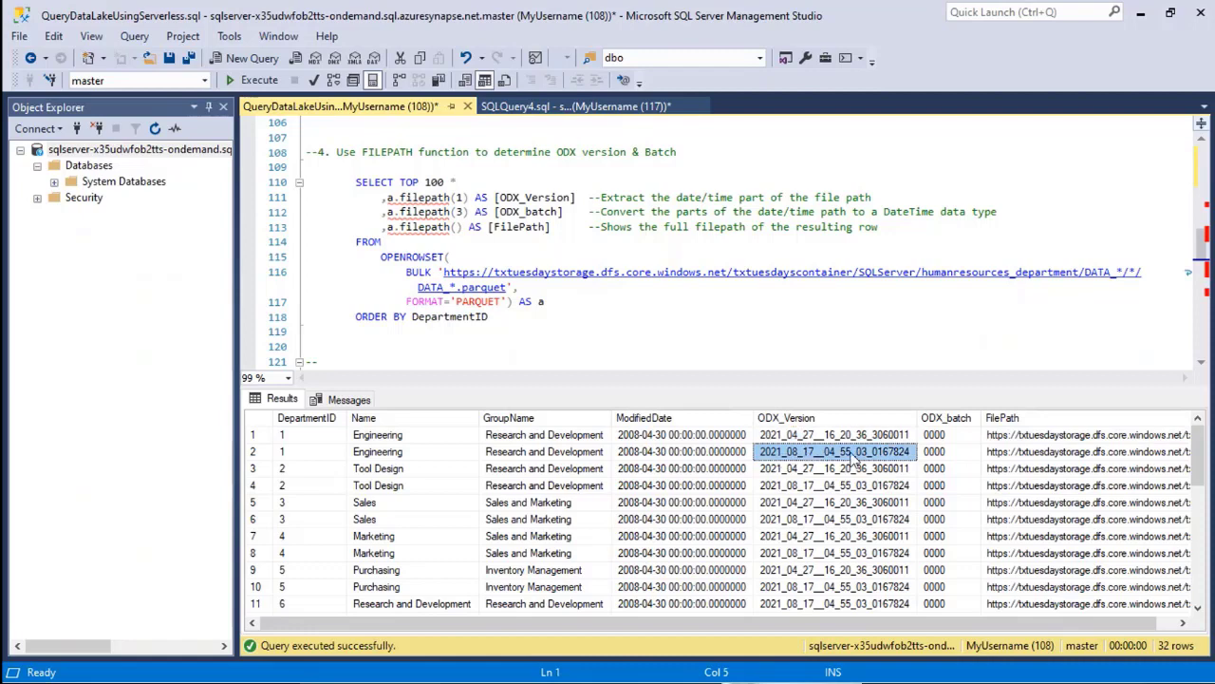
Execute only the SELECT MAX(b.filepath(1)) subquery under "5. Use FILEPATH & WHERE to filter on the latest version of data"
click(539, 316)
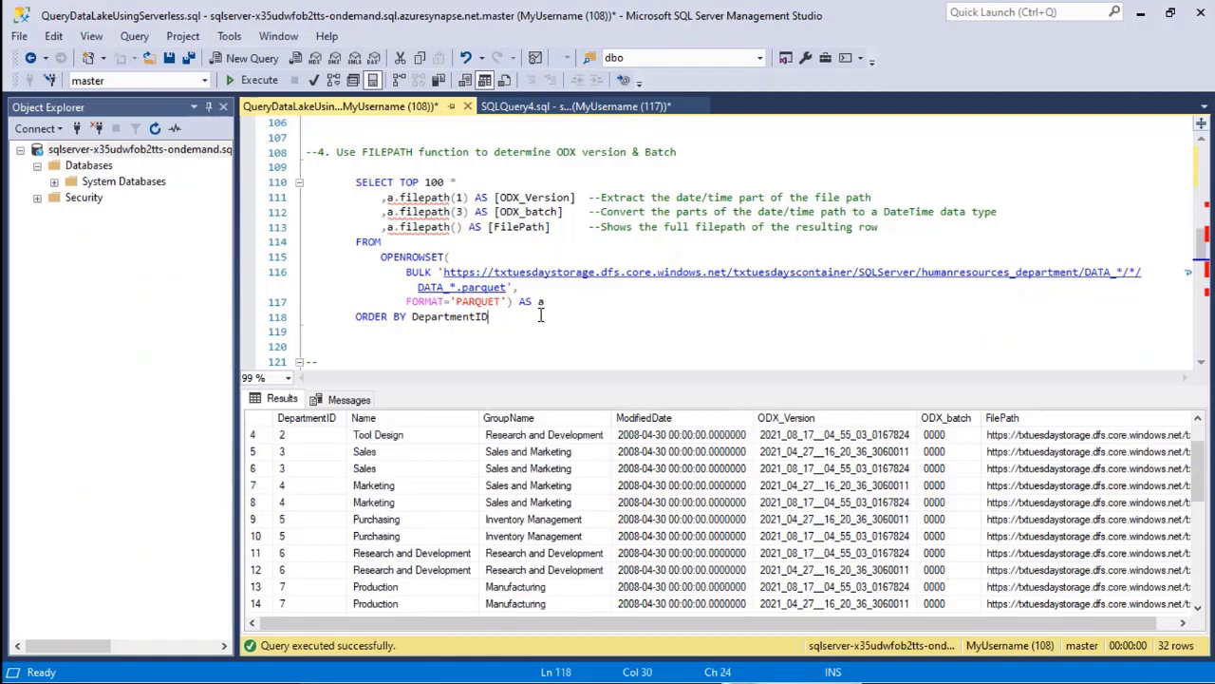
scroll(540, 316, down, 8)
scroll(607, 304, down, 1)
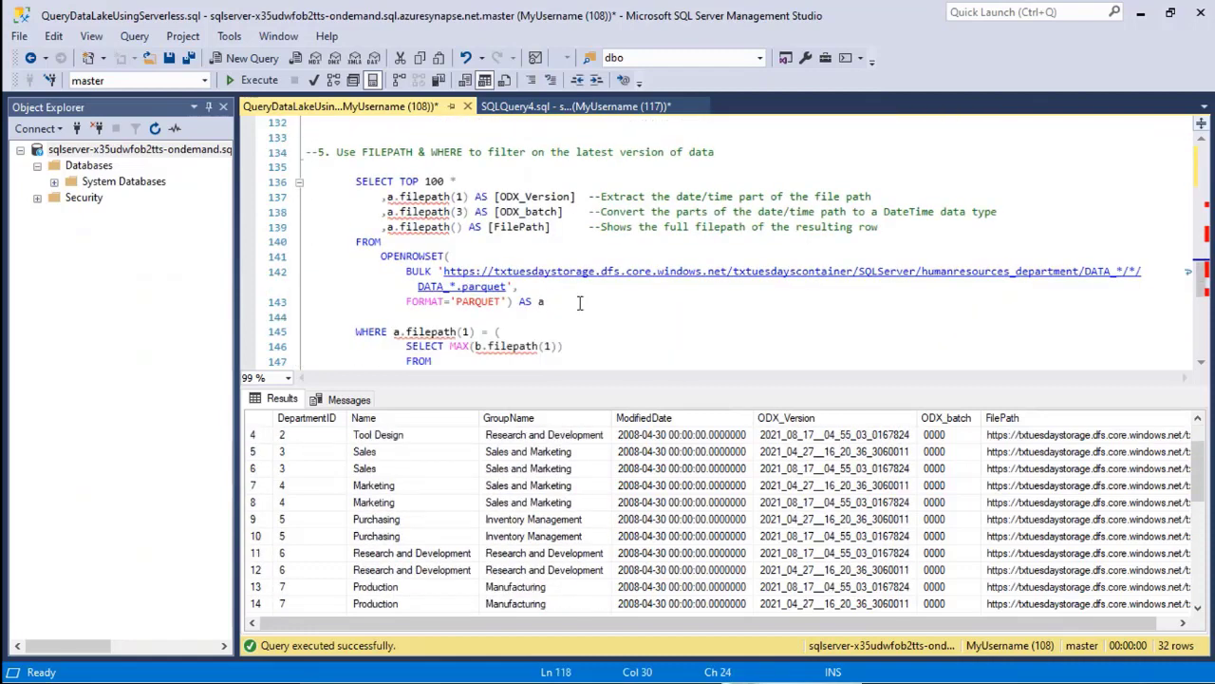
scroll(640, 294, down, 1)
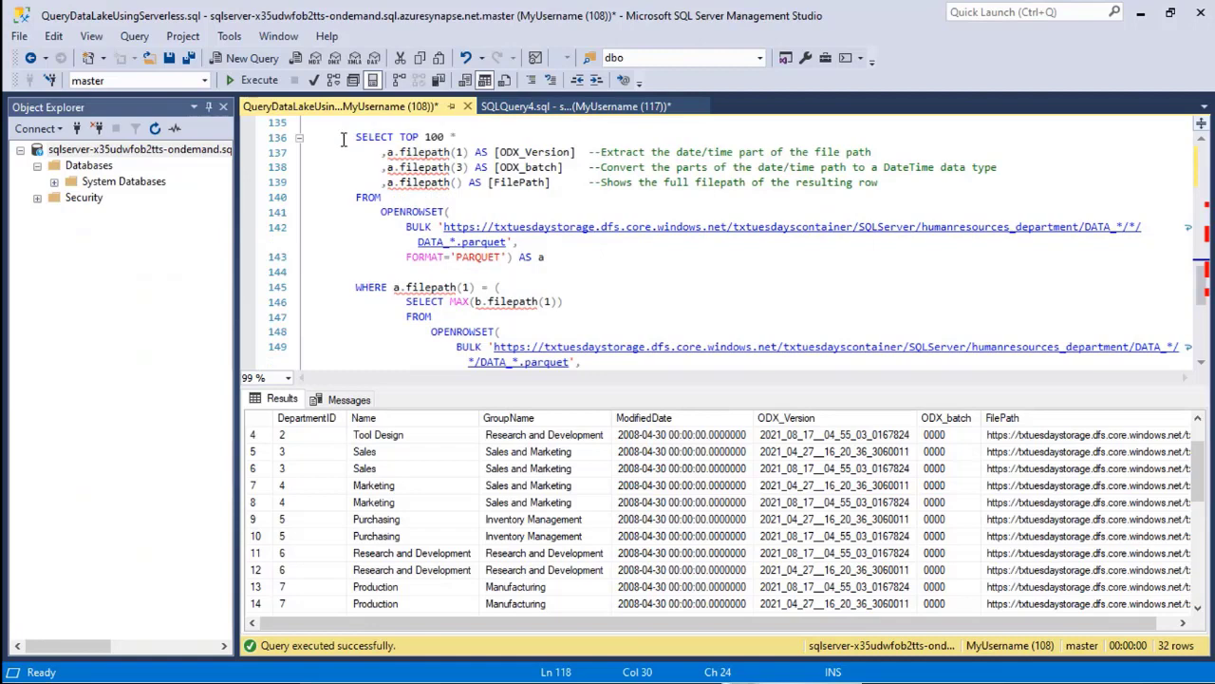
drag(569, 260, 348, 130)
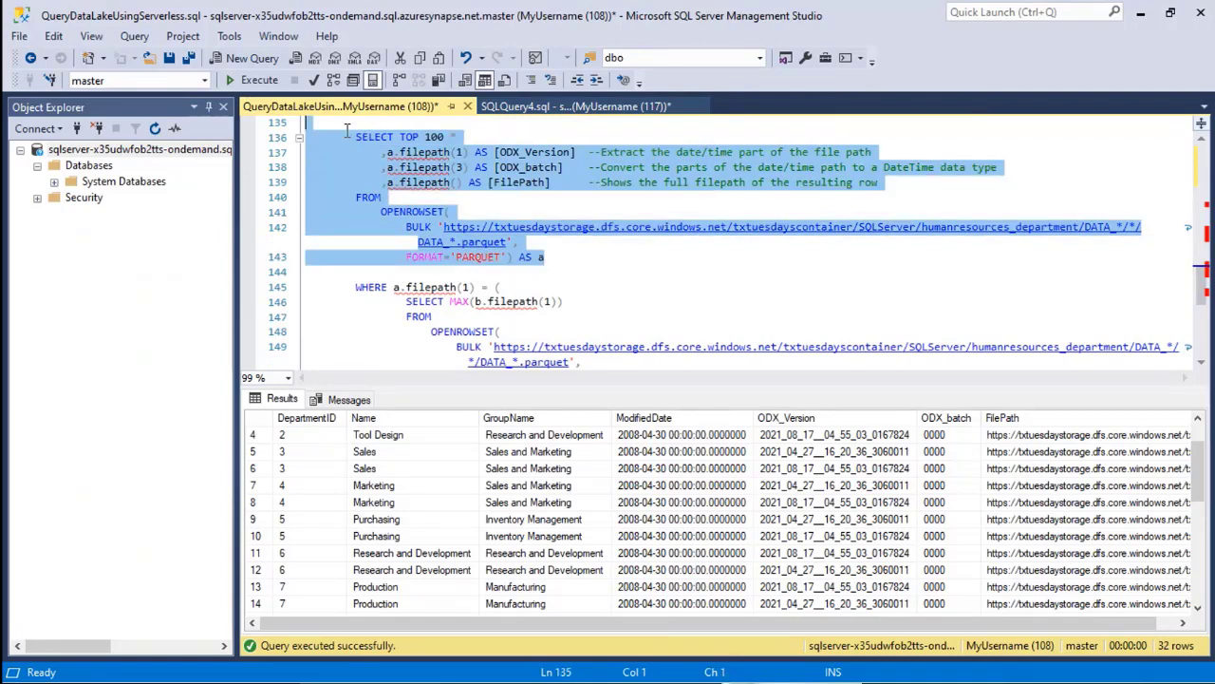
scroll(673, 209, down, 1)
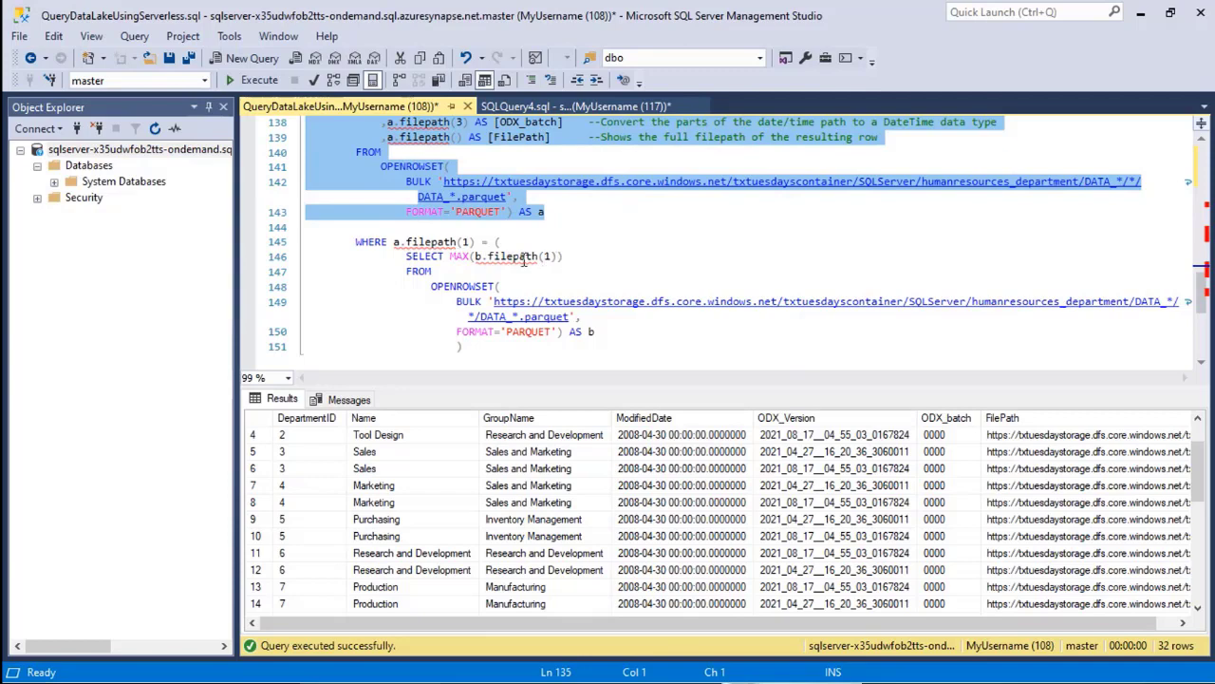
drag(407, 256, 596, 331)
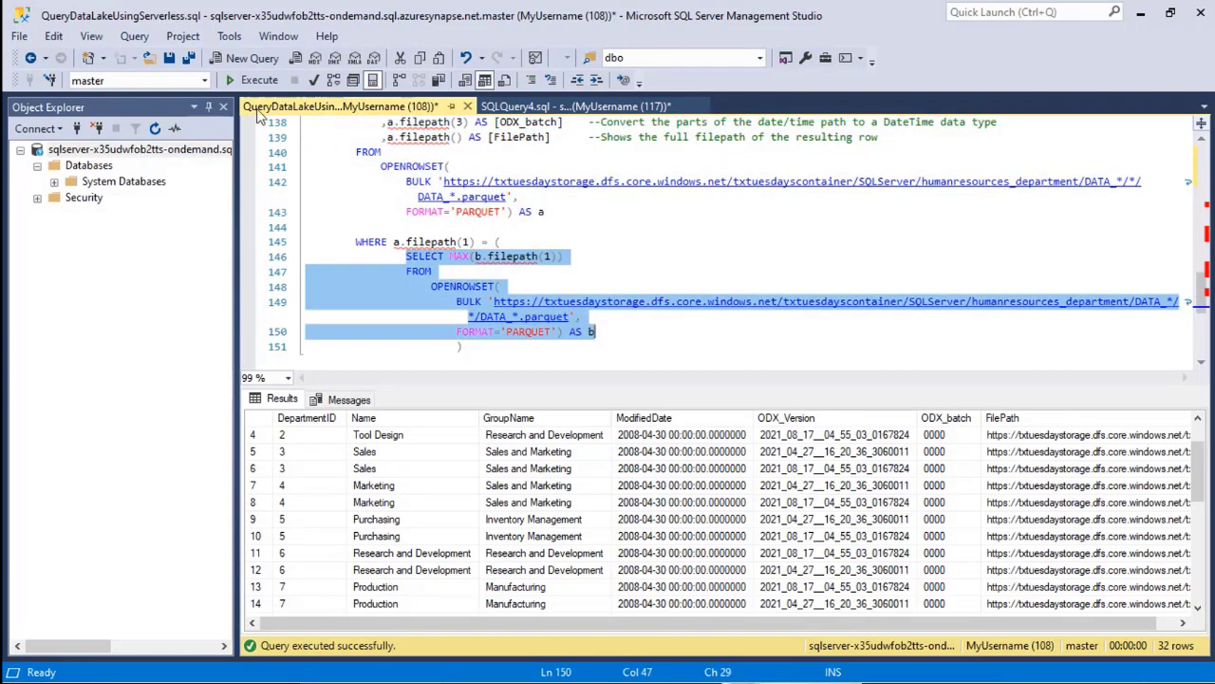
click(249, 80)
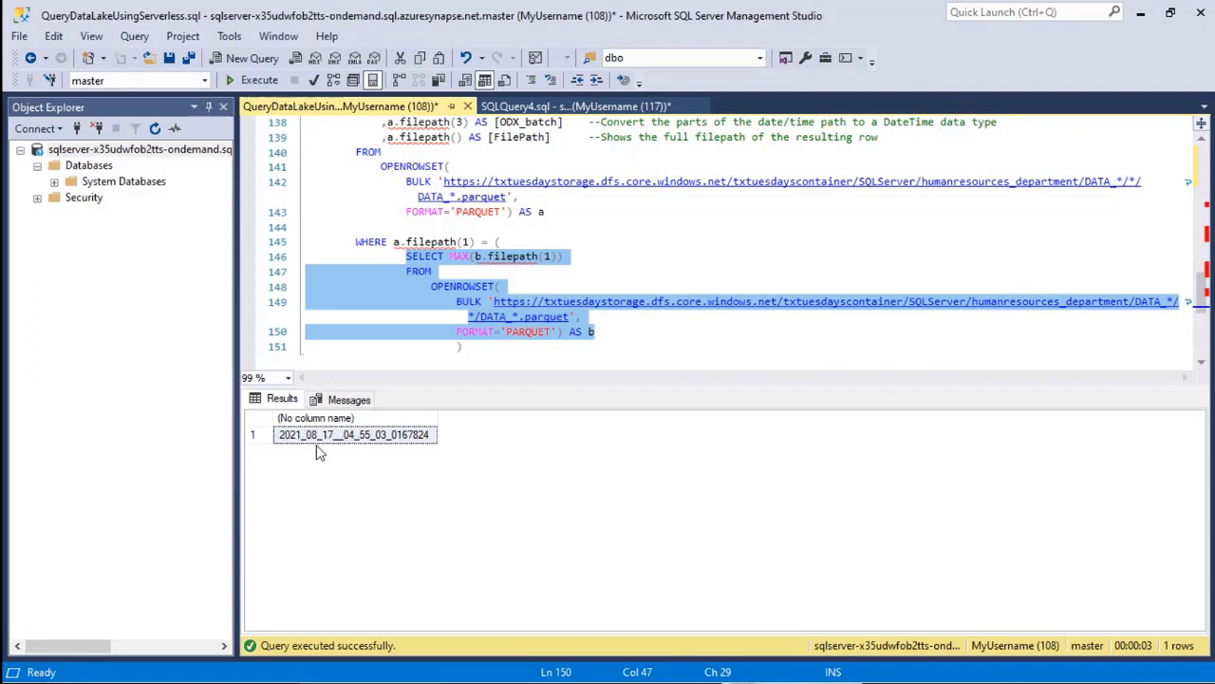
Enlarge the query editor area and execute the complete section 5 query including its WHERE a.filepath(1) filter
scroll(403, 241, up, 1)
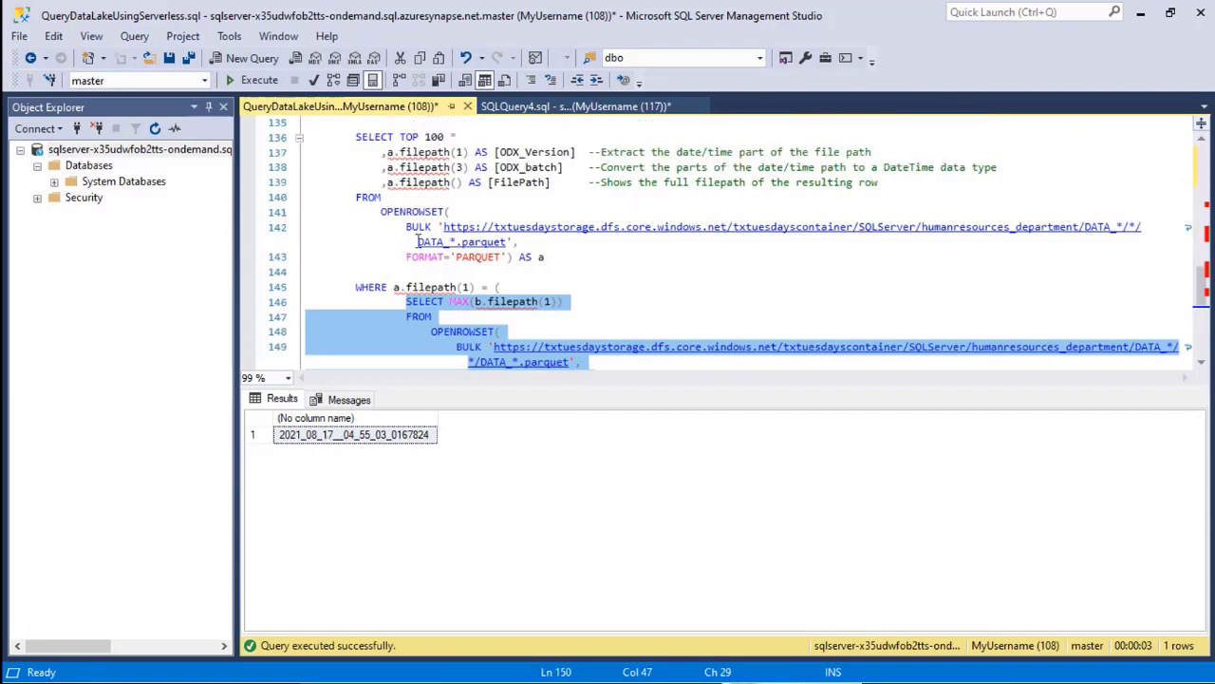
drag(503, 385, 503, 429)
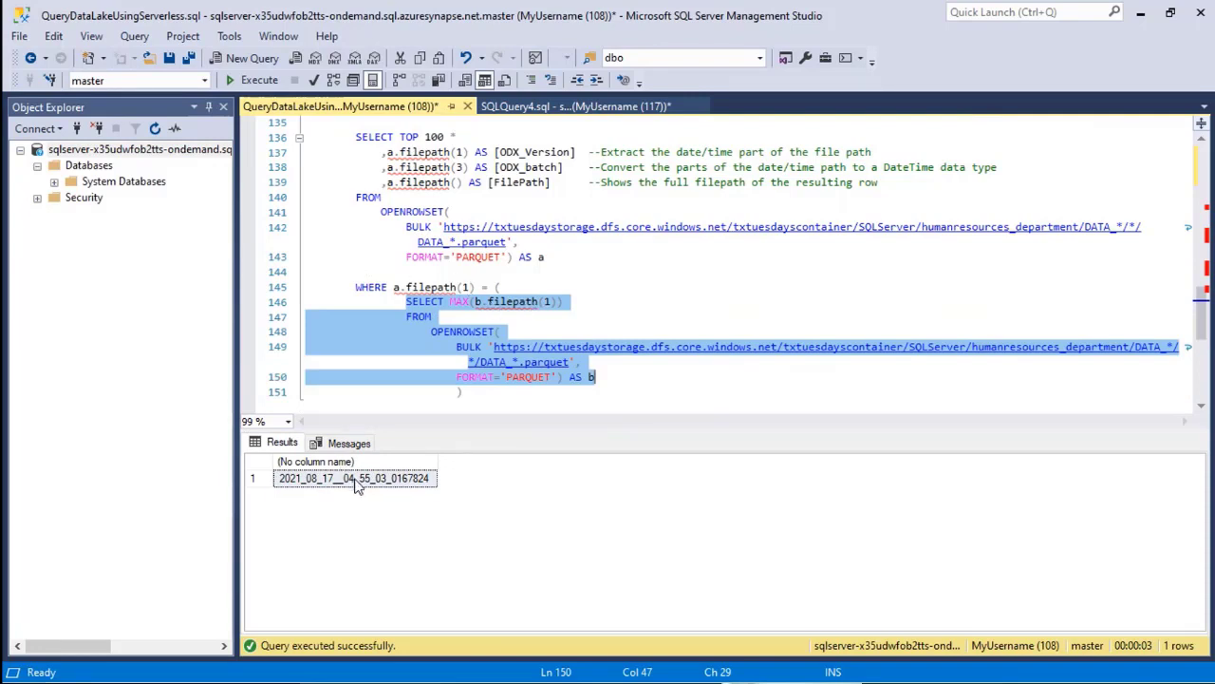
click(481, 392)
drag(473, 394, 295, 137)
click(258, 79)
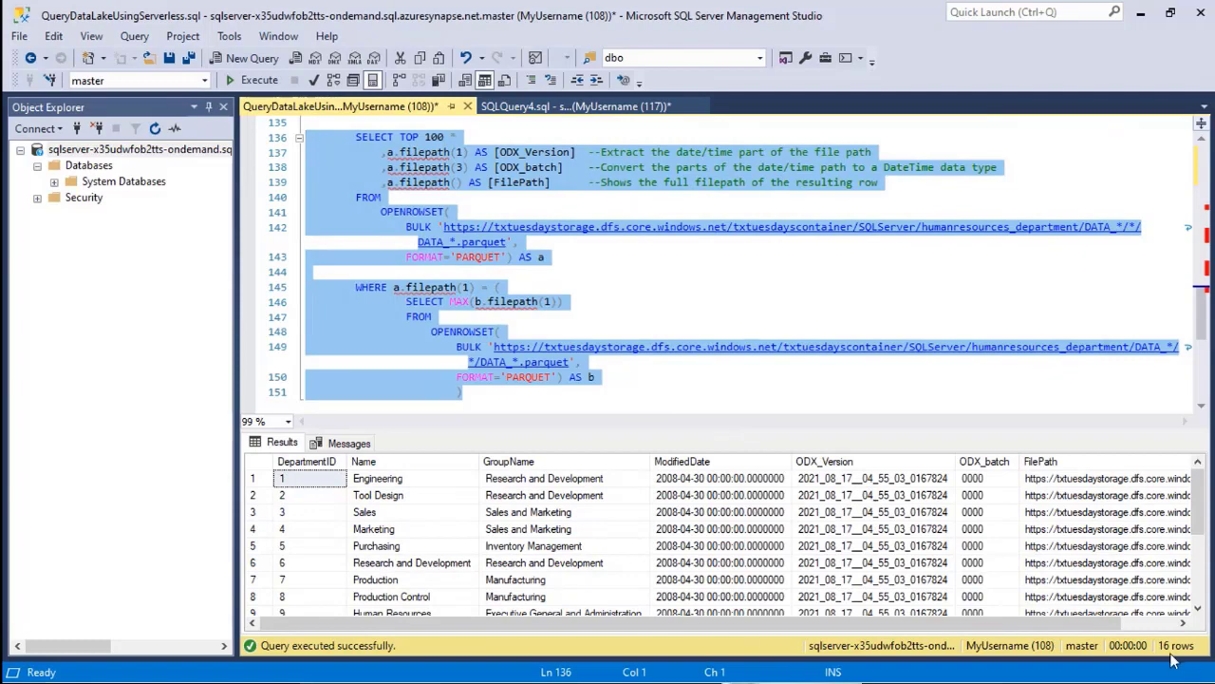
Look through the filtered rows and examine the values in the ODX_Version column
scroll(664, 551, down, 3)
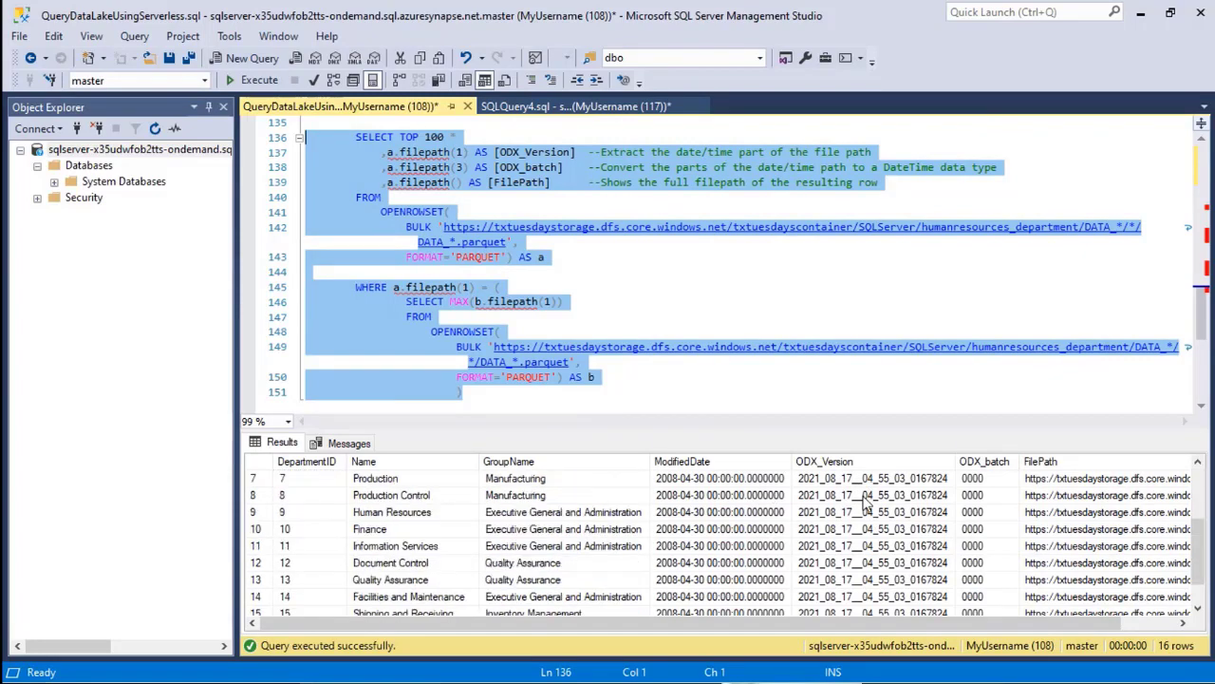
scroll(408, 601, up, 3)
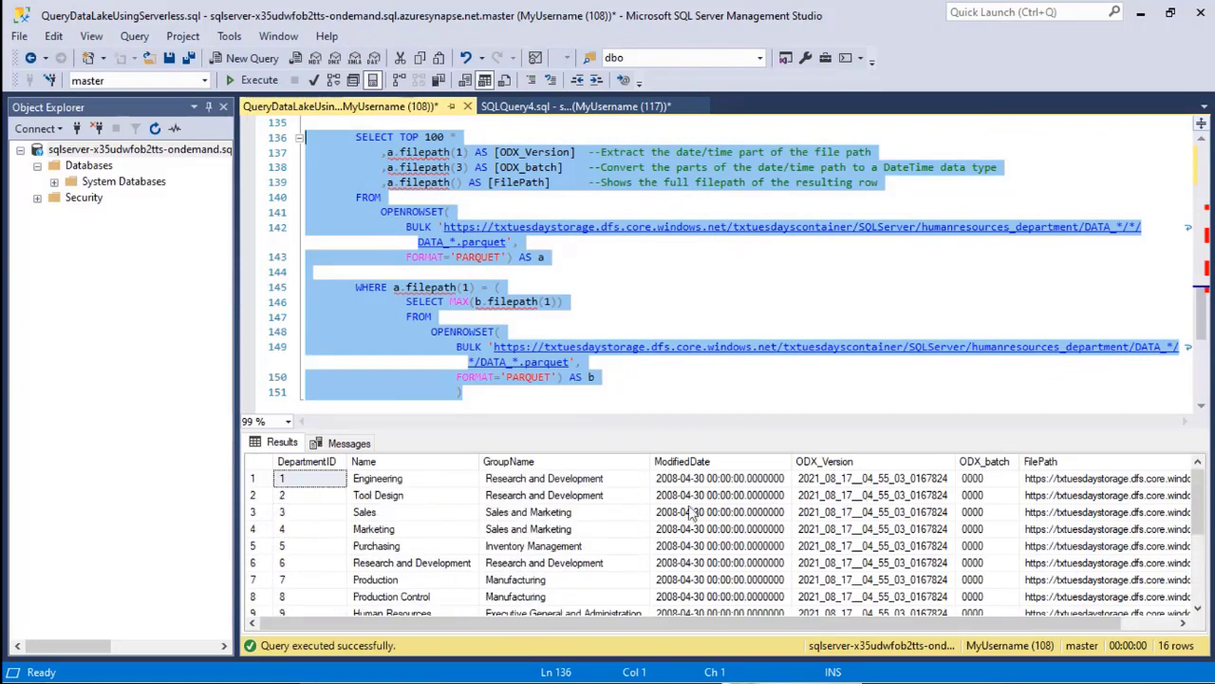
drag(902, 478, 905, 611)
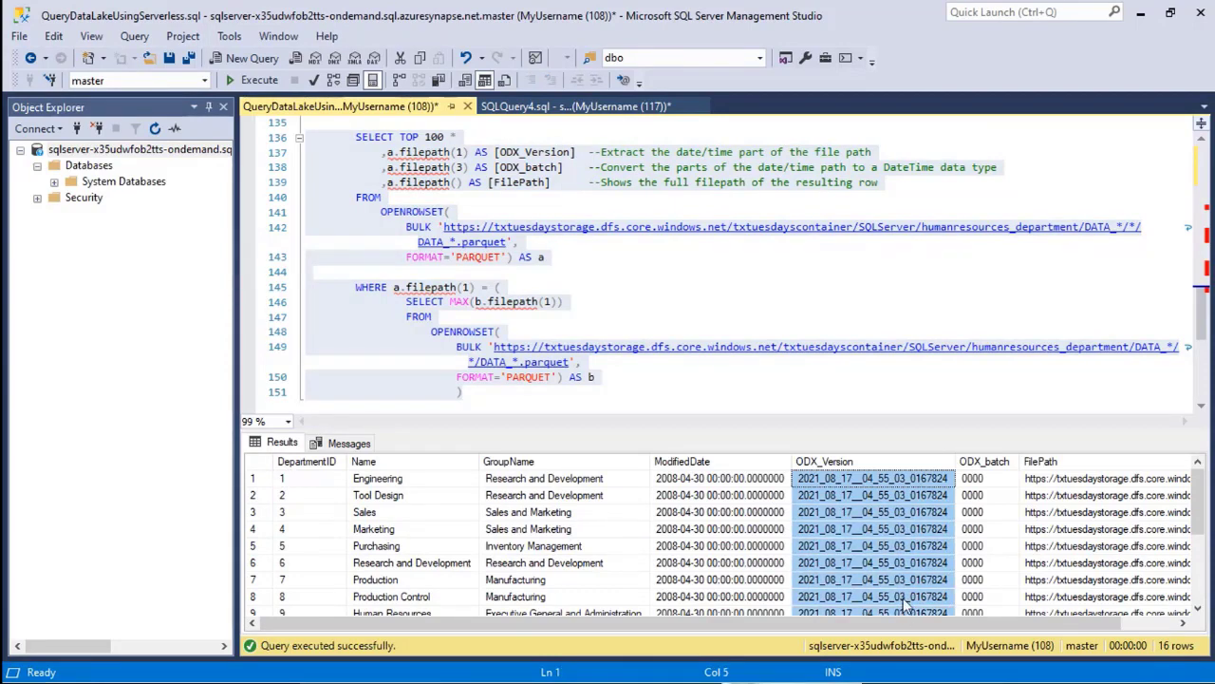
Review the SELECT TOP 100 lines with the three filepath columns at the start of the section 5 query
click(601, 309)
scroll(600, 309, up, 3)
click(358, 273)
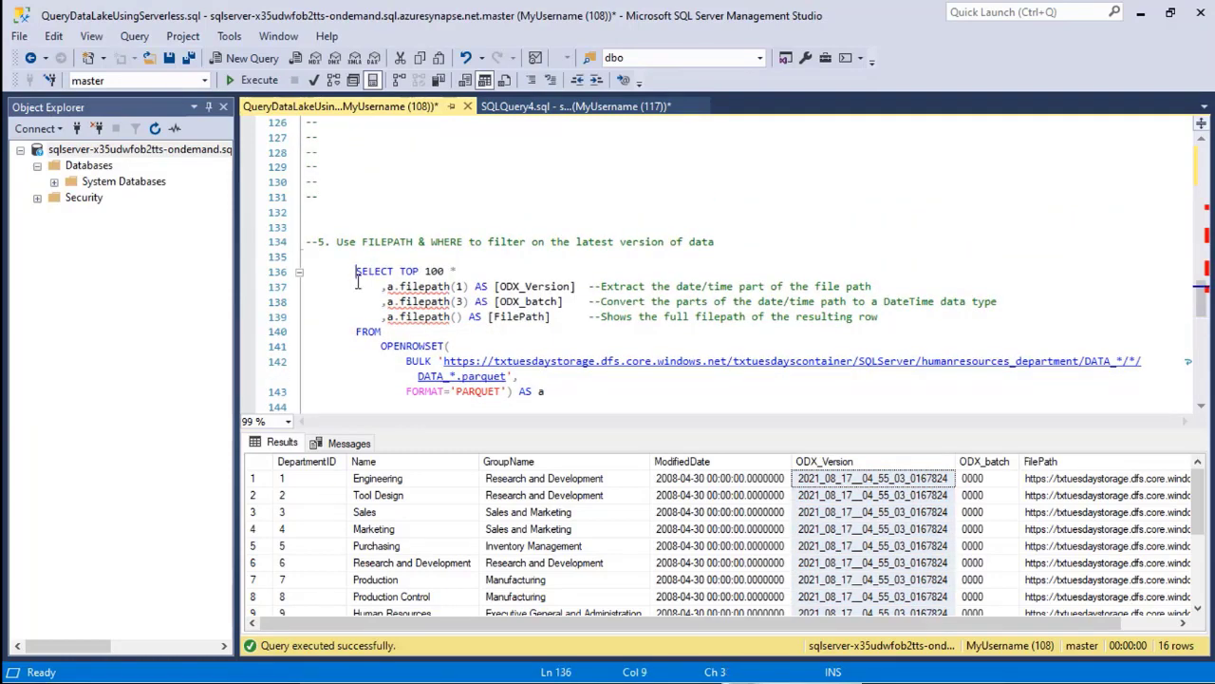
drag(358, 281, 407, 330)
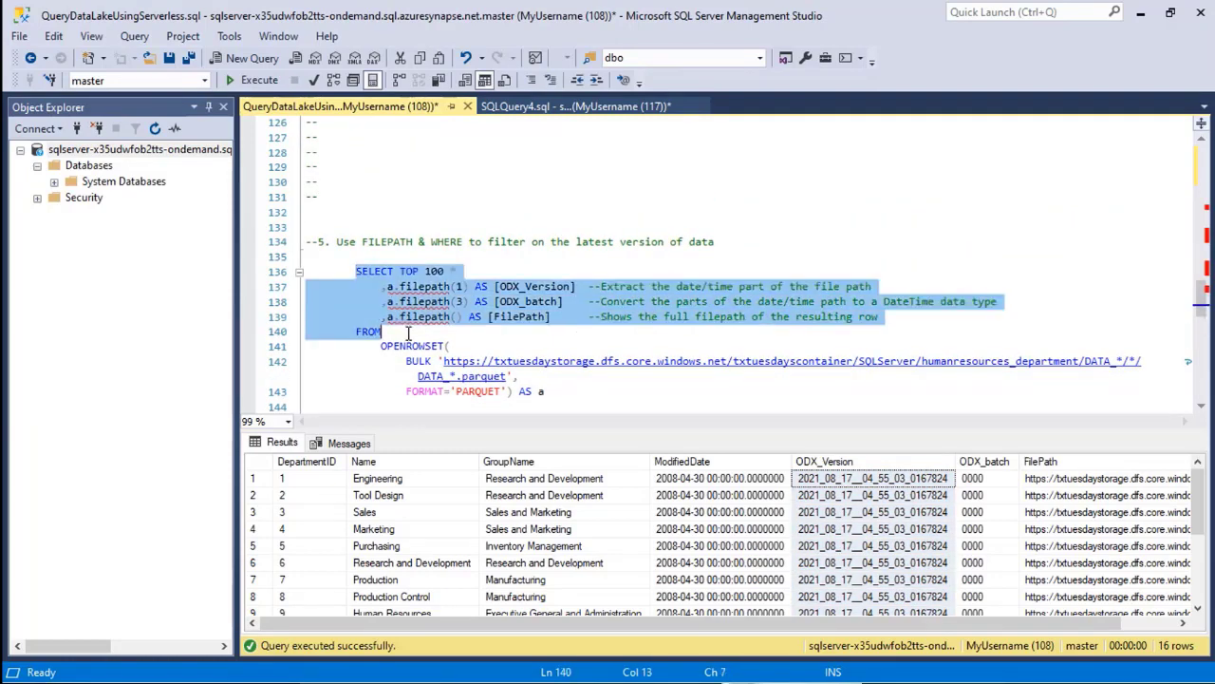
mouse_move(441, 323)
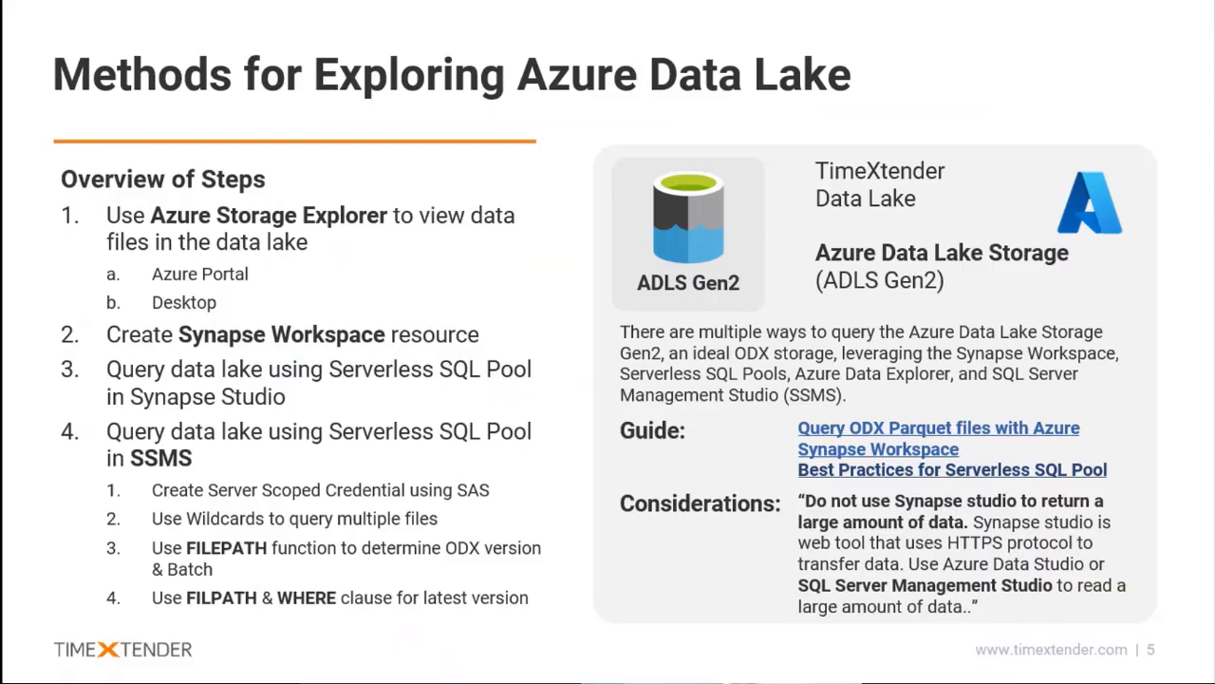
key(Right)
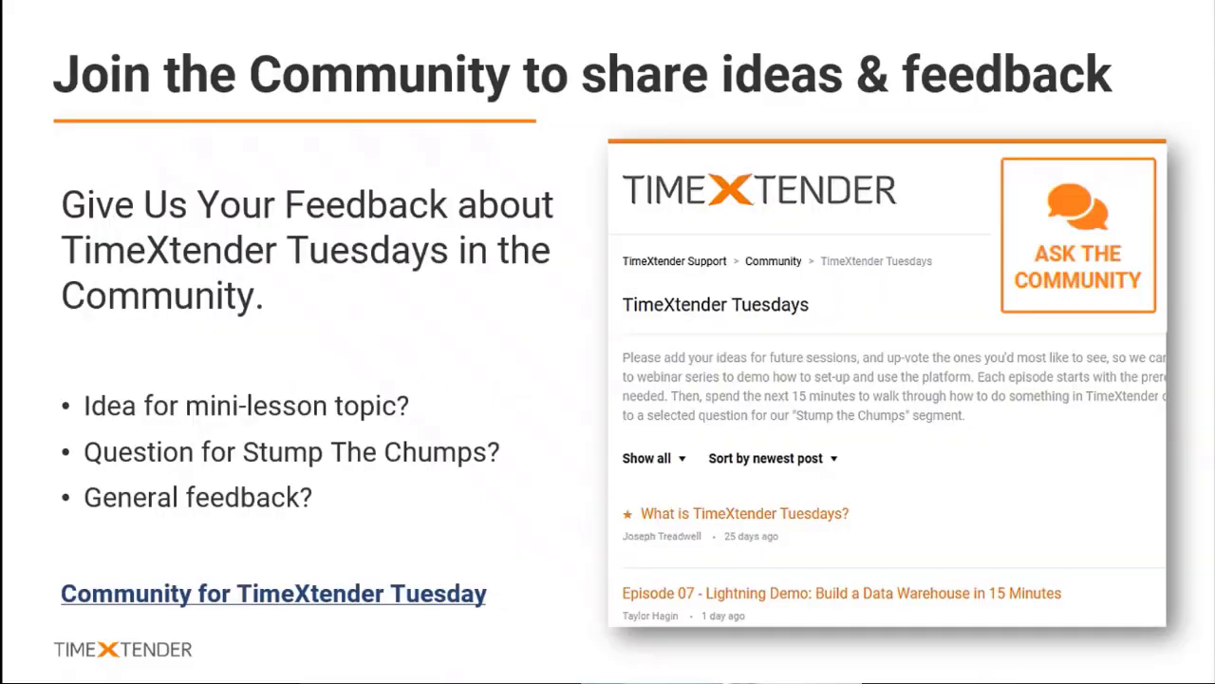